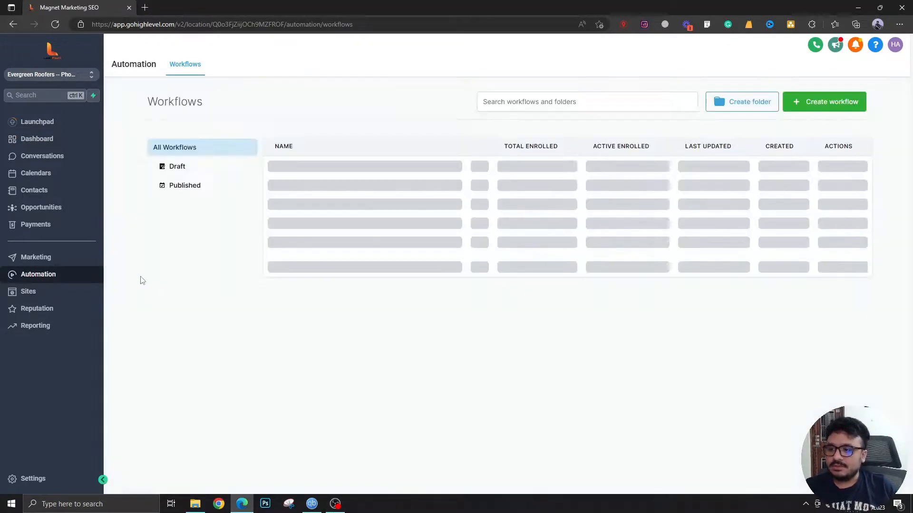
Create a new workflow from scratch
left_click(821, 102)
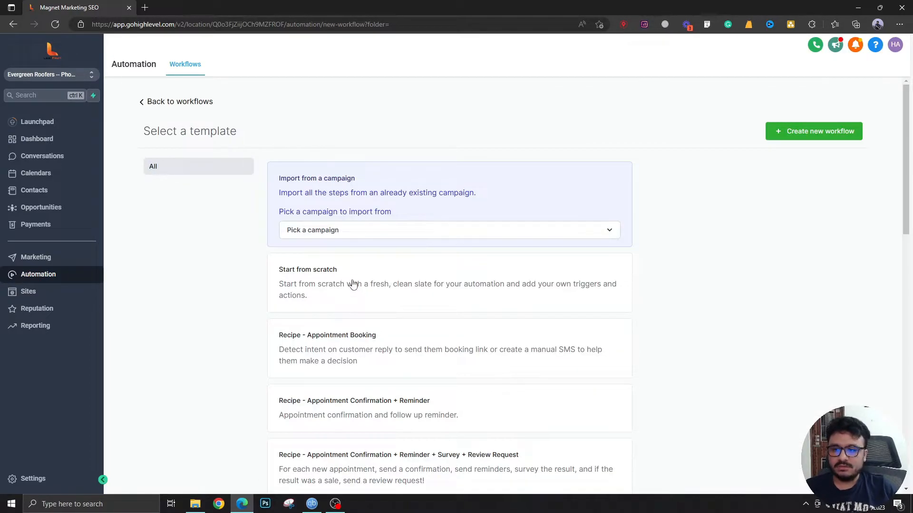
left_click(354, 285)
left_click(794, 136)
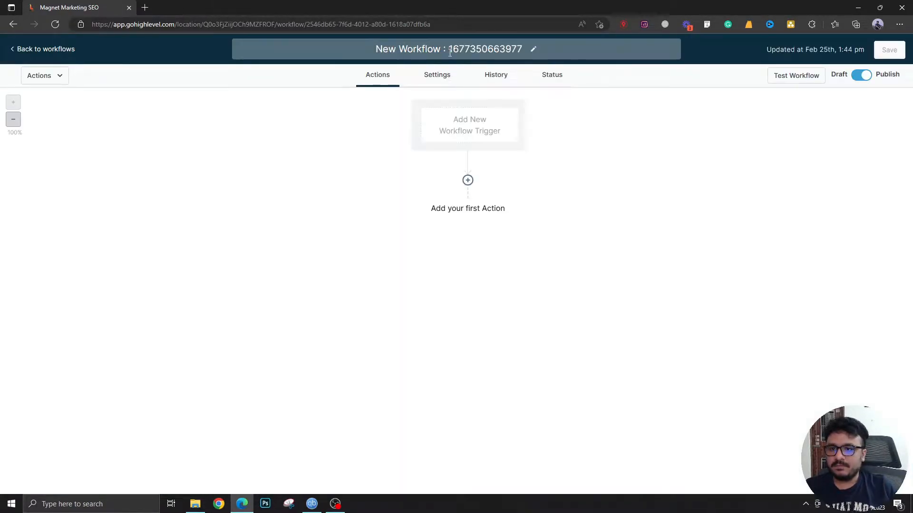
Rename the new workflow as If-Else Branch Learning
left_click(449, 52)
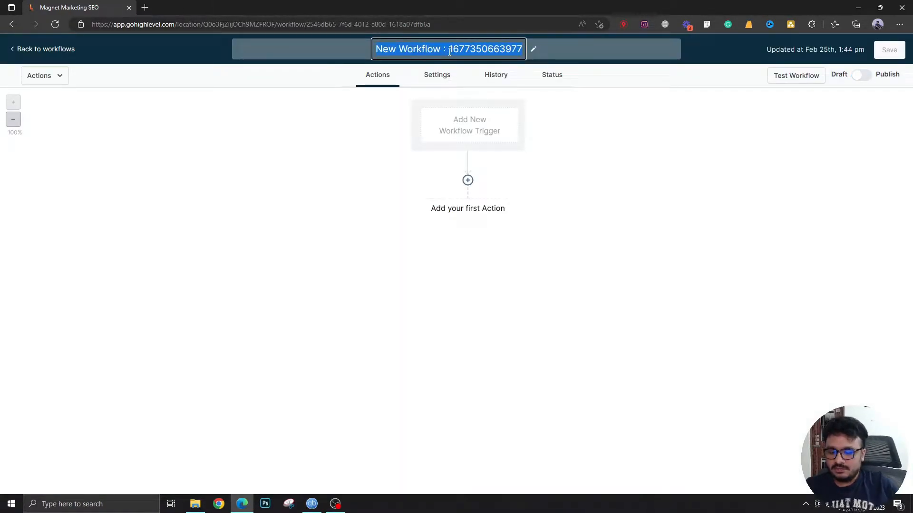
type("If-Else Branch Learning")
key("Return")
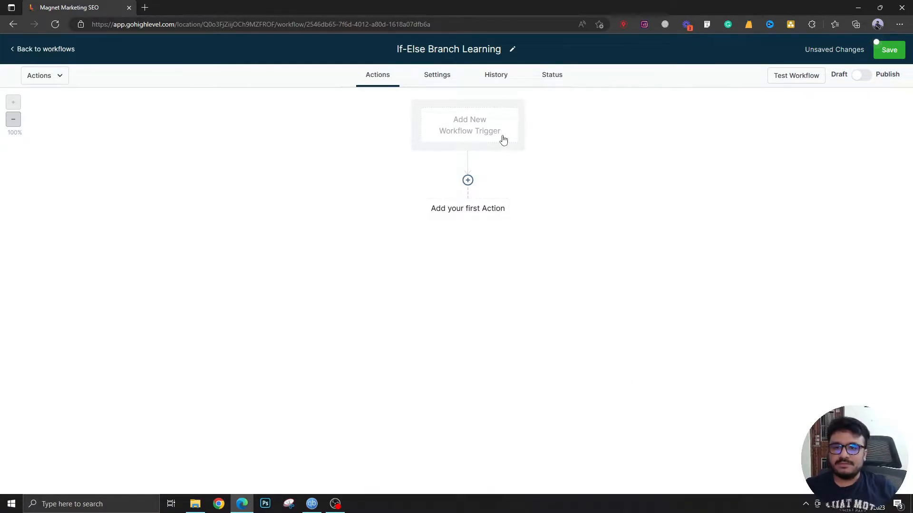
left_click(467, 180)
scroll(742, 380, "down", 10)
left_click(737, 364)
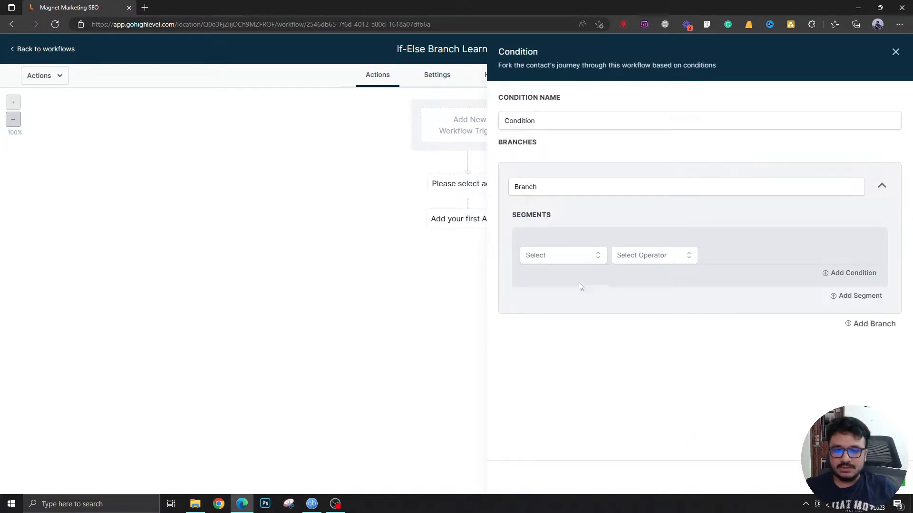
left_click(568, 261)
scroll(553, 356, "down", 1)
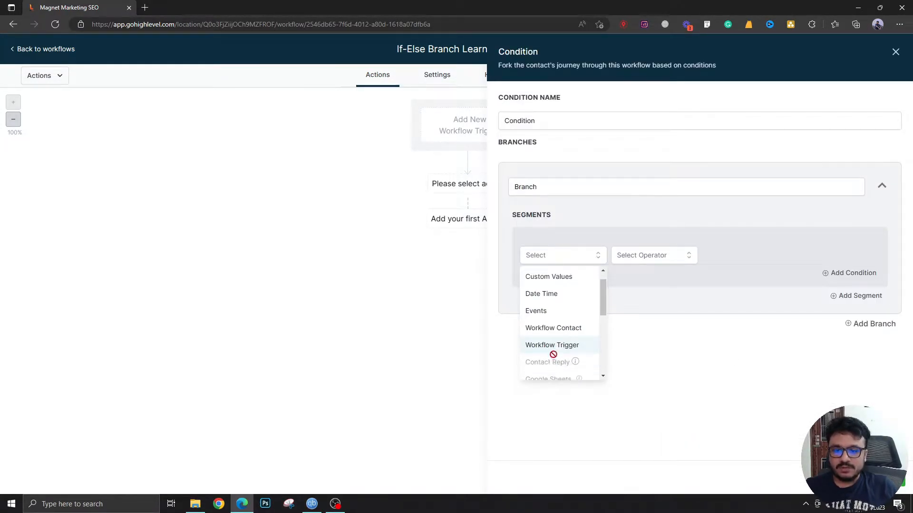
left_click(895, 49)
left_click(894, 49)
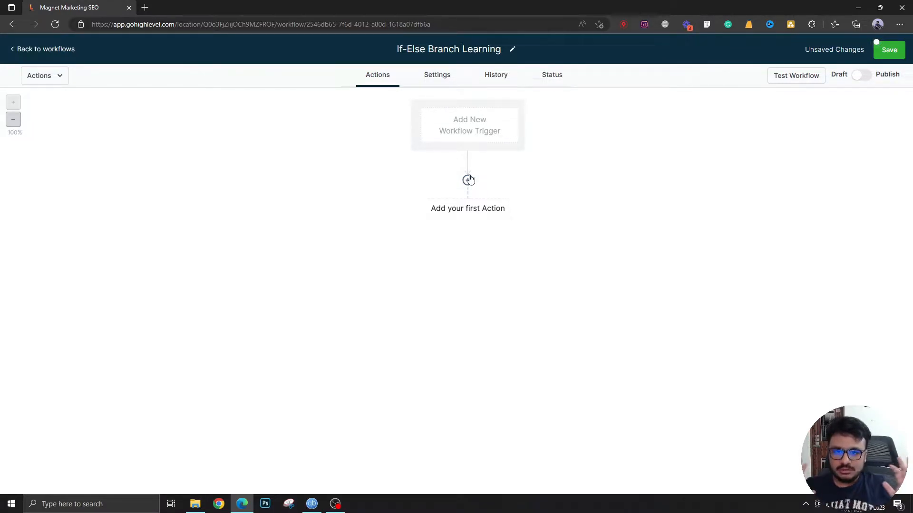
Set up a Form Submitted workflow trigger with a filter where Form is Contact Form
left_click(467, 116)
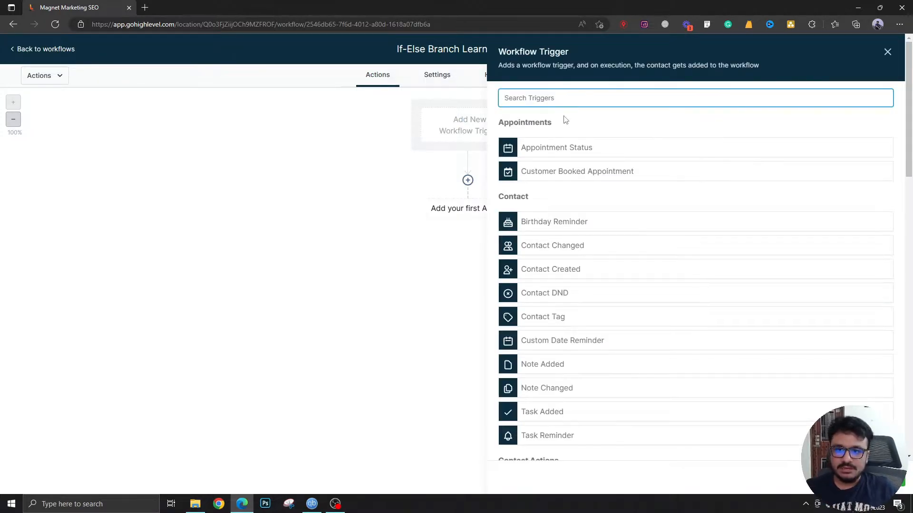
type("for")
left_click(543, 145)
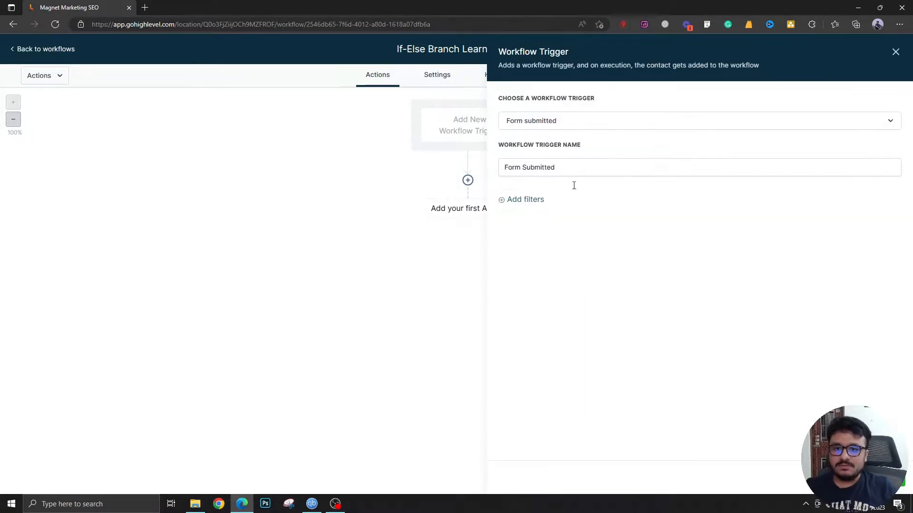
left_click(531, 197)
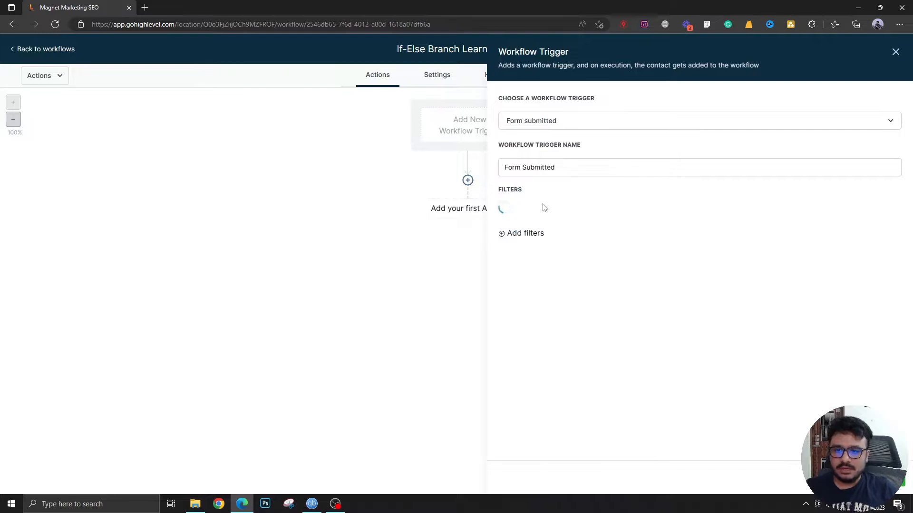
left_click(541, 212)
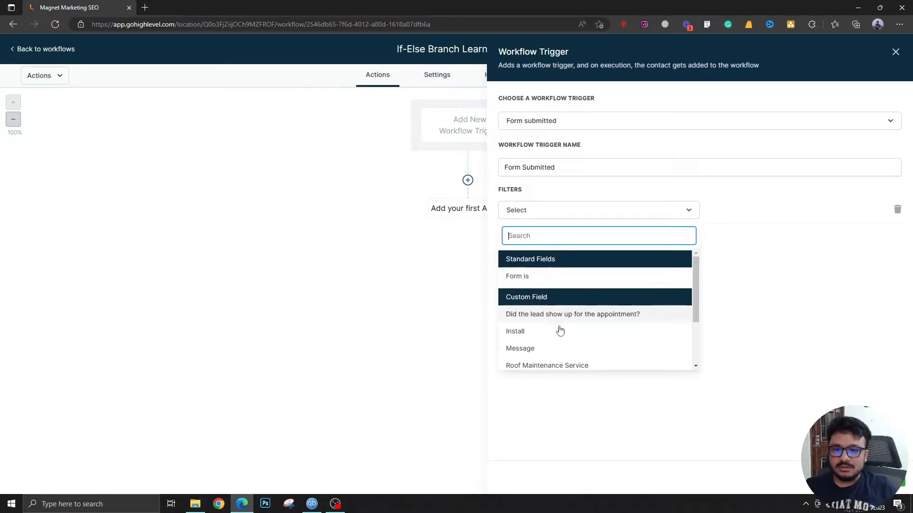
left_click(558, 280)
left_click(754, 212)
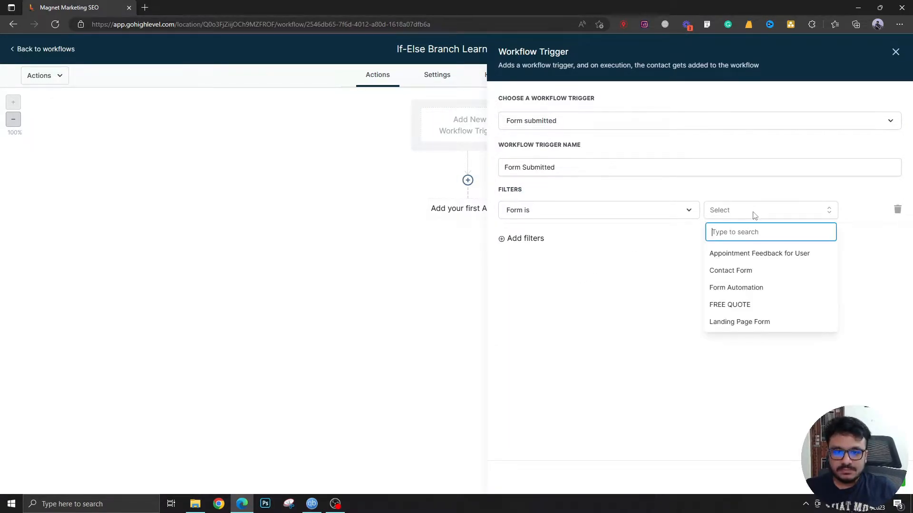
left_click(742, 279)
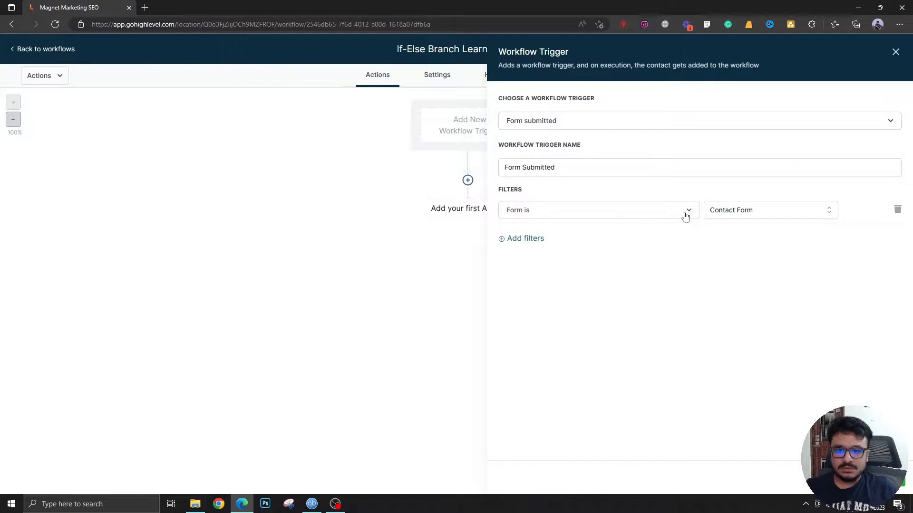
Name the contact form trigger Contact Form Submitted and save it
left_click(728, 215)
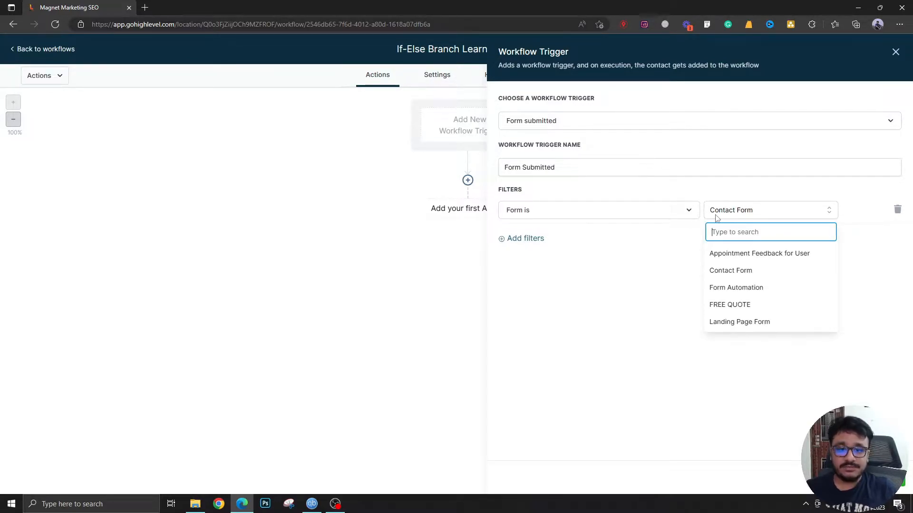
left_click(718, 217)
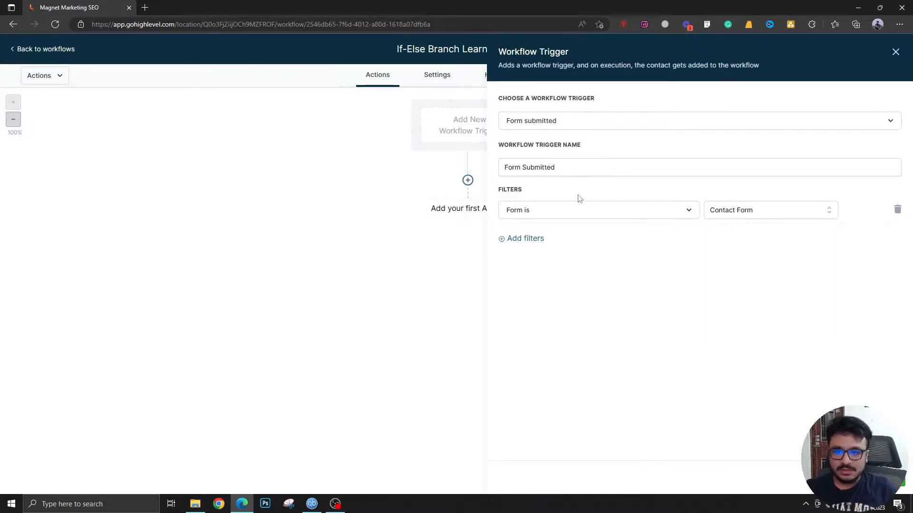
left_click(554, 173)
type("Contact")
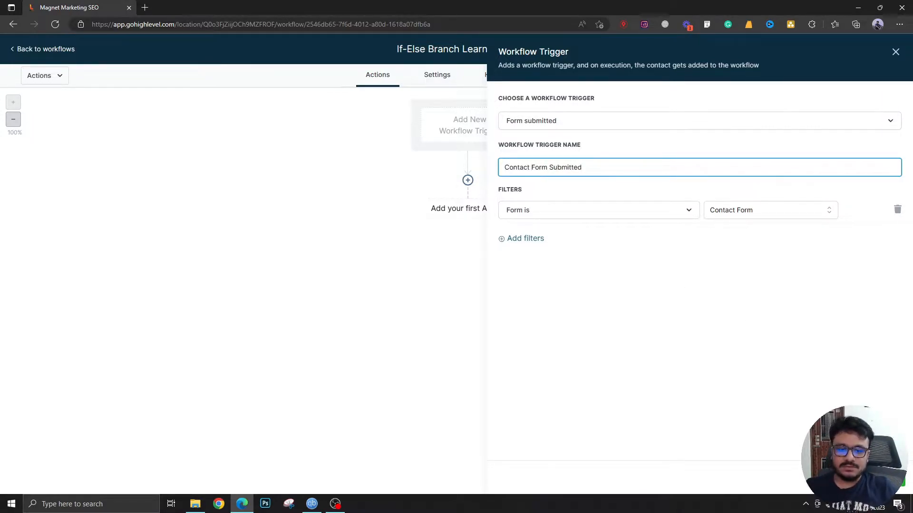
left_click(876, 478)
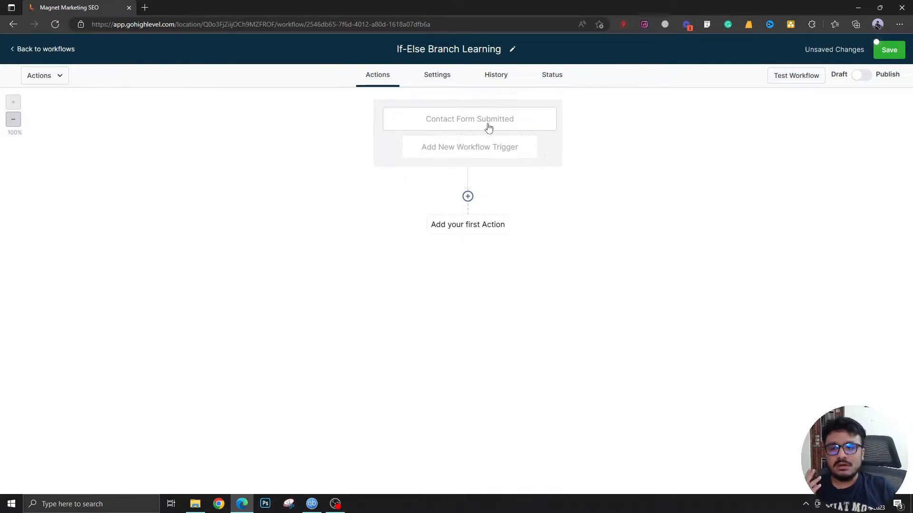
Set up a second Form Submitted trigger with a filter where Form is FREE QUOTE
left_click(489, 147)
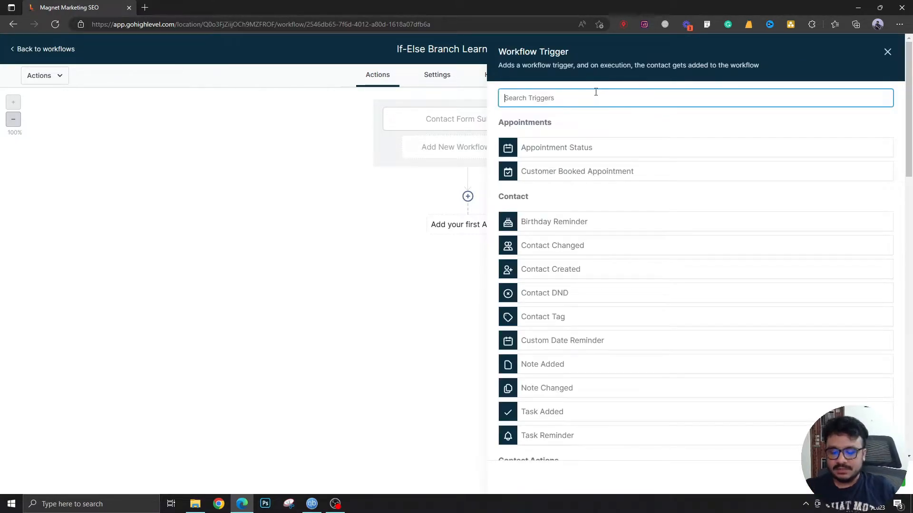
type("for")
left_click(592, 153)
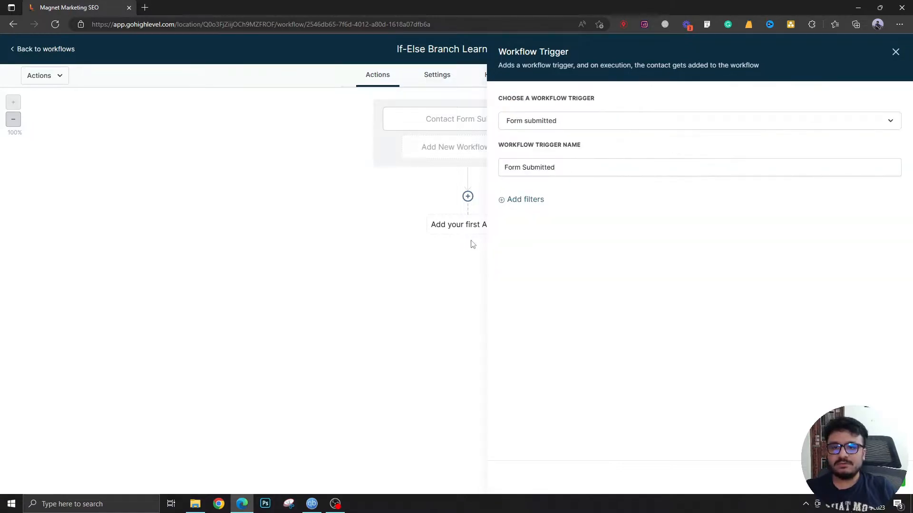
left_click(522, 200)
left_click(515, 210)
left_click(532, 275)
left_click(743, 212)
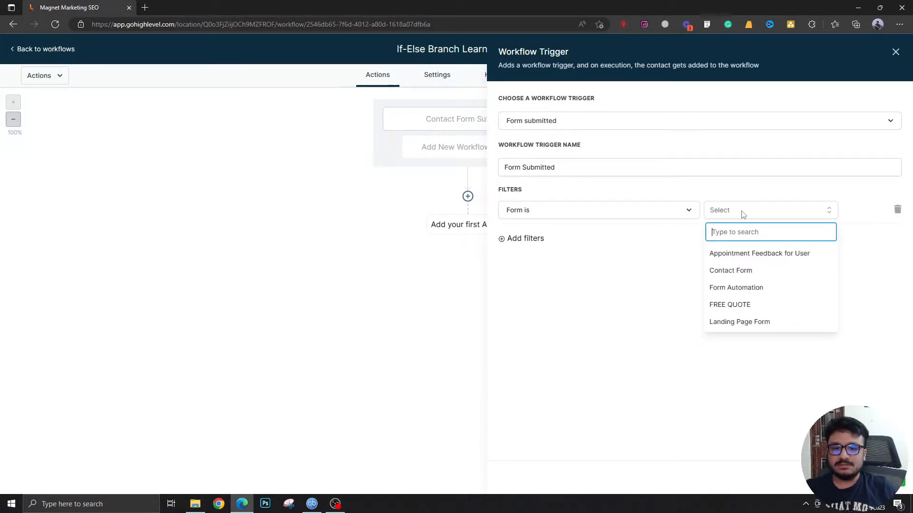
left_click(754, 306)
Name the second trigger Free Quote Form Submitted and save it
left_click(508, 166)
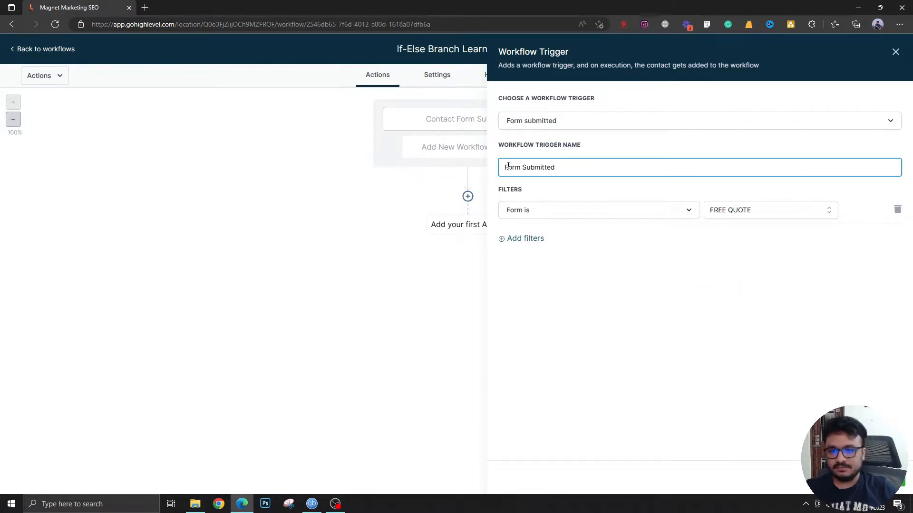
type("Free ")
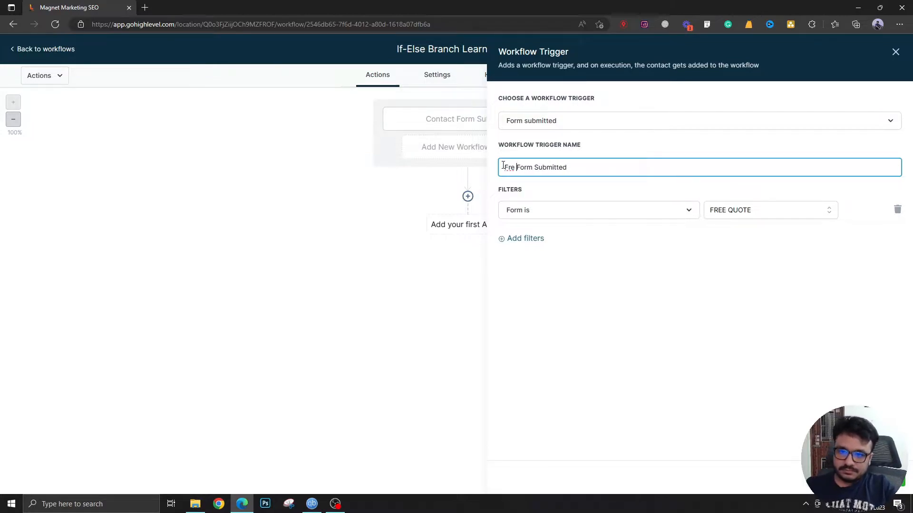
type("Quote")
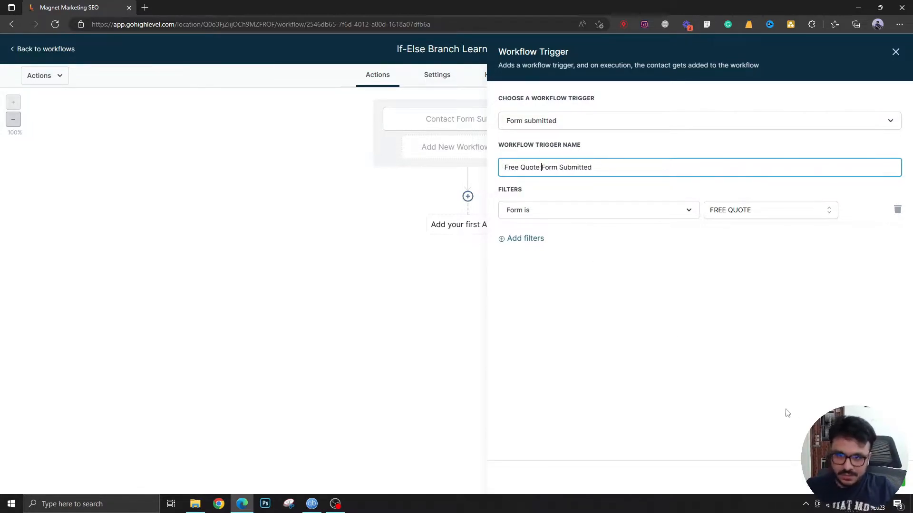
left_click(876, 478)
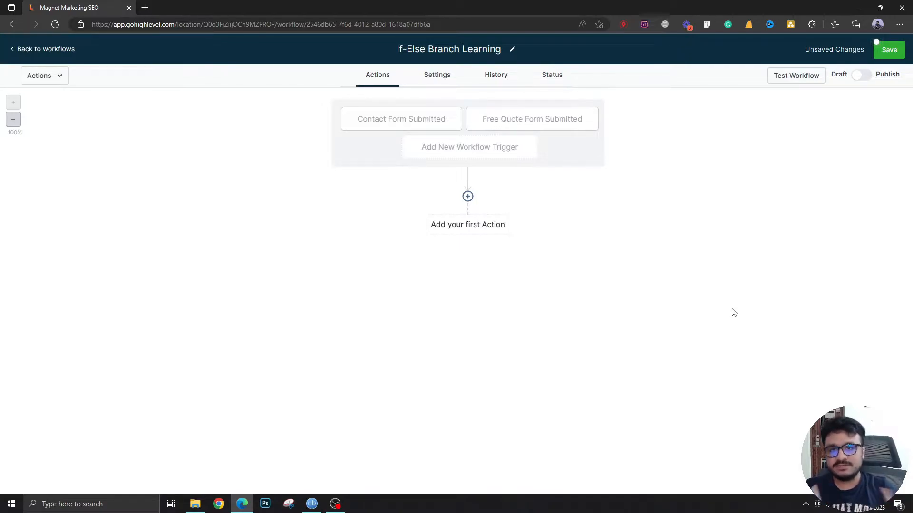
left_click(467, 196)
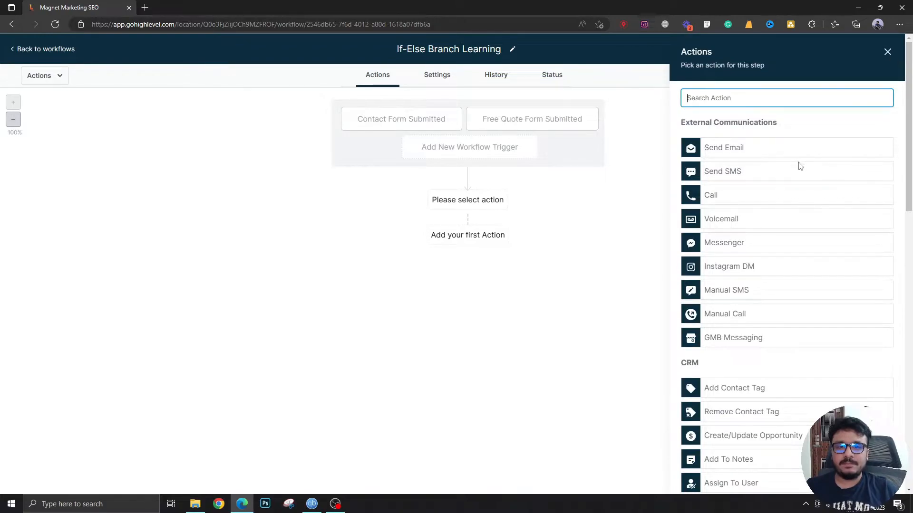
scroll(801, 166, "down", 15)
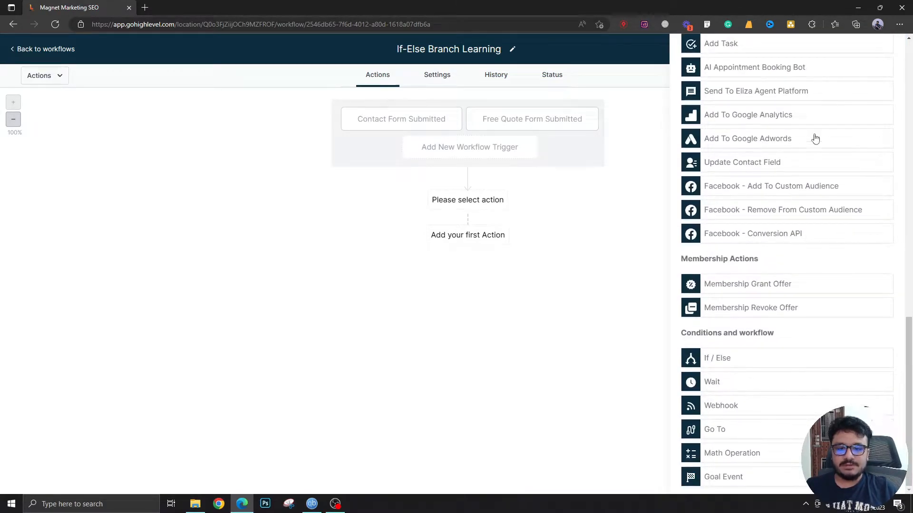
scroll(876, 102, "up", 15)
left_click(890, 56)
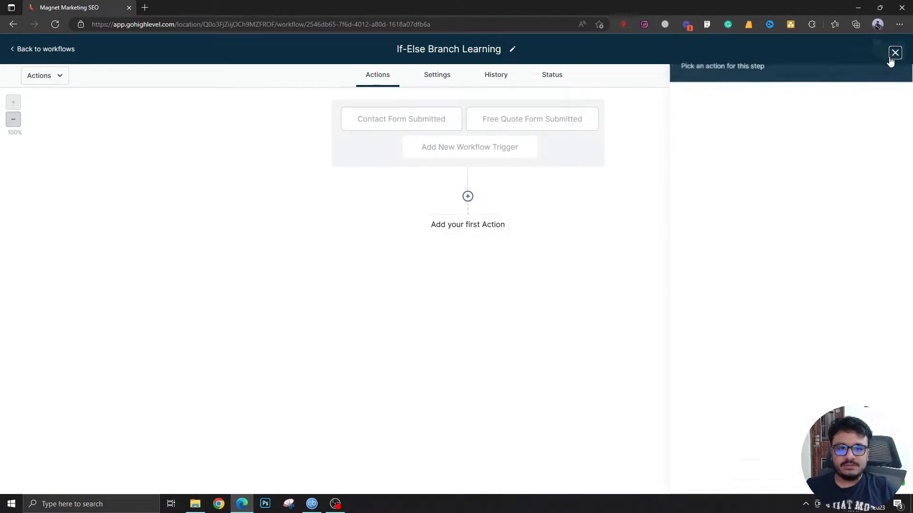
Add an If / Else action as the workflow's first action below the triggers
left_click(470, 196)
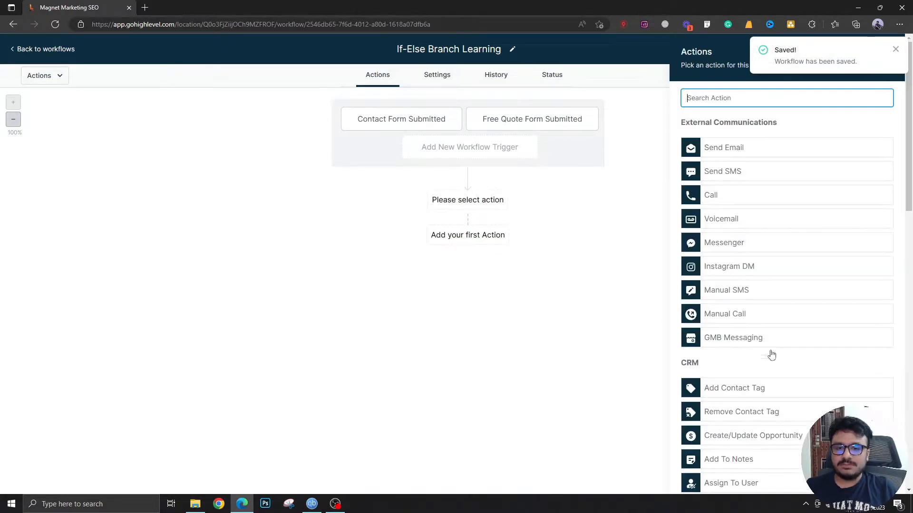
scroll(754, 358, "down", 12)
left_click(739, 361)
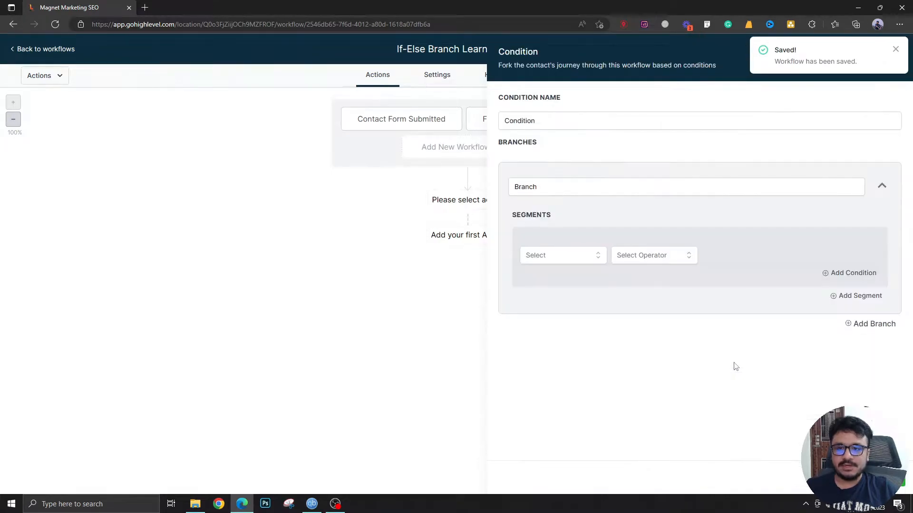
left_click(895, 49)
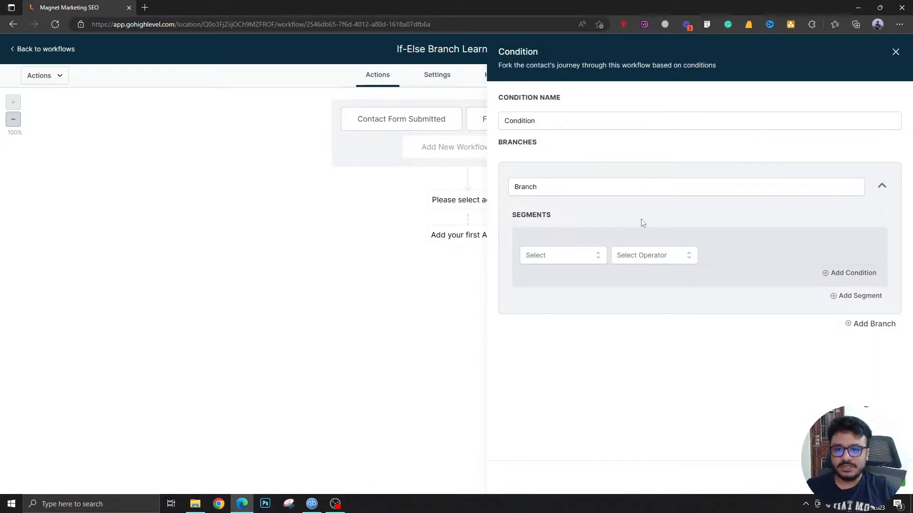
Set the first branch's condition to Workflow Trigger Is Contact Form Submitted and name the branch Contact Form Submitted
left_click(563, 257)
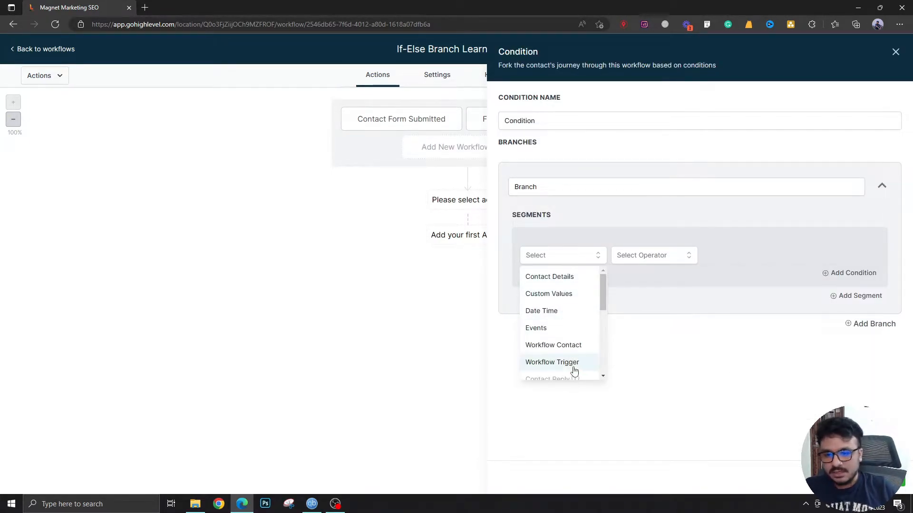
left_click(554, 364)
left_click(648, 256)
left_click(643, 284)
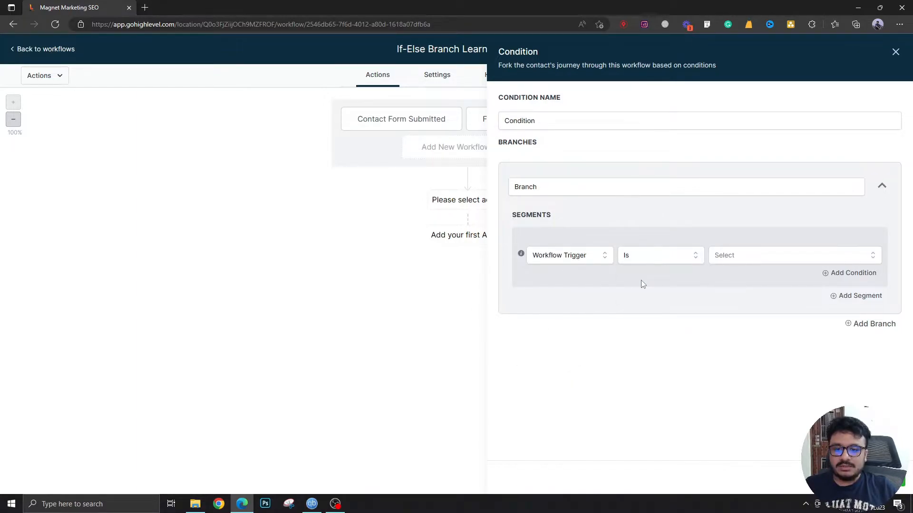
left_click(754, 258)
left_click(741, 299)
double_click(563, 182)
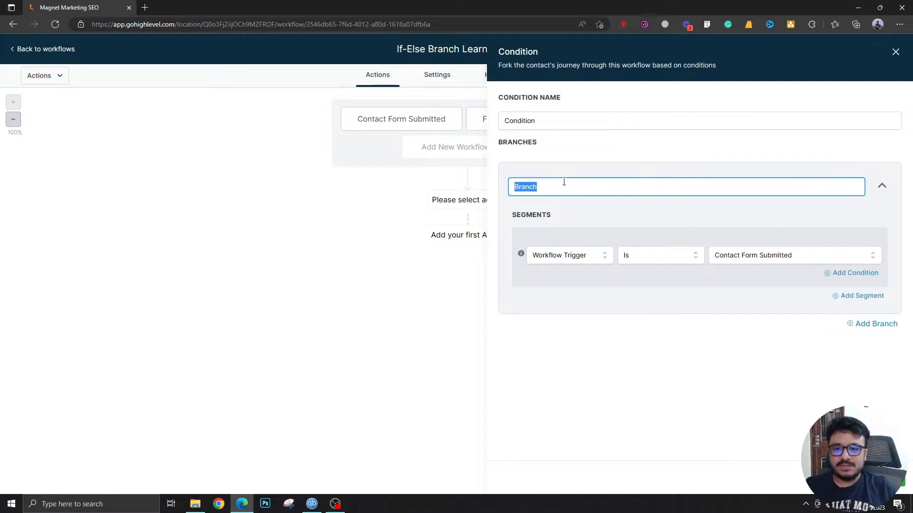
type("Contact Form Submitted")
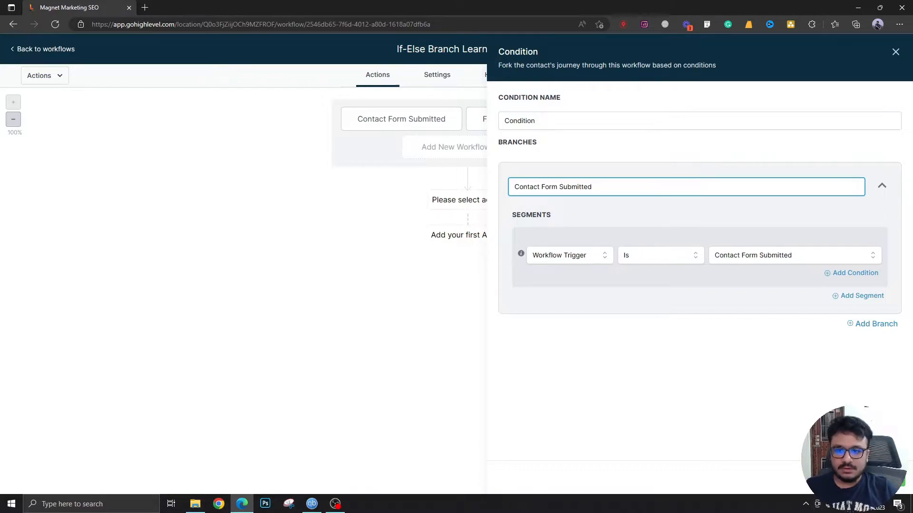
Add a second branch to the condition and name it Free Quote Form Submitted
left_click(888, 324)
double_click(556, 360)
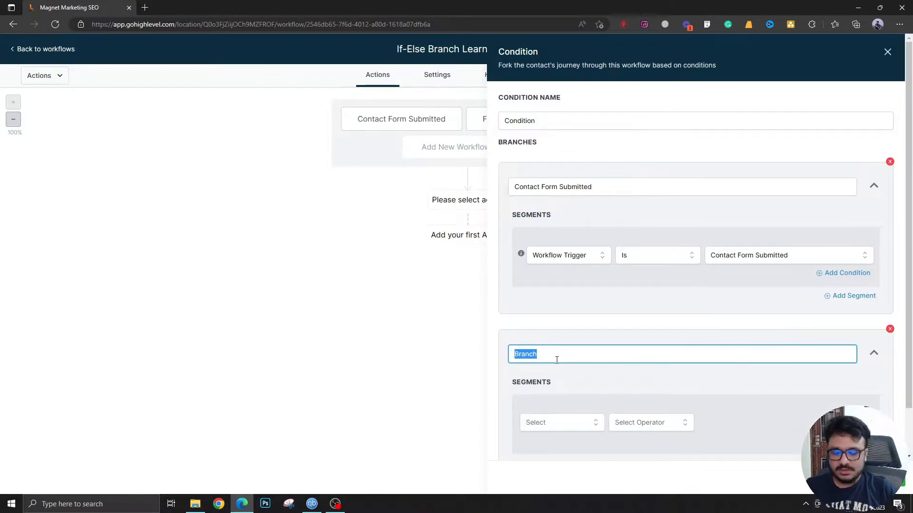
type("Free Quote Form Submitte")
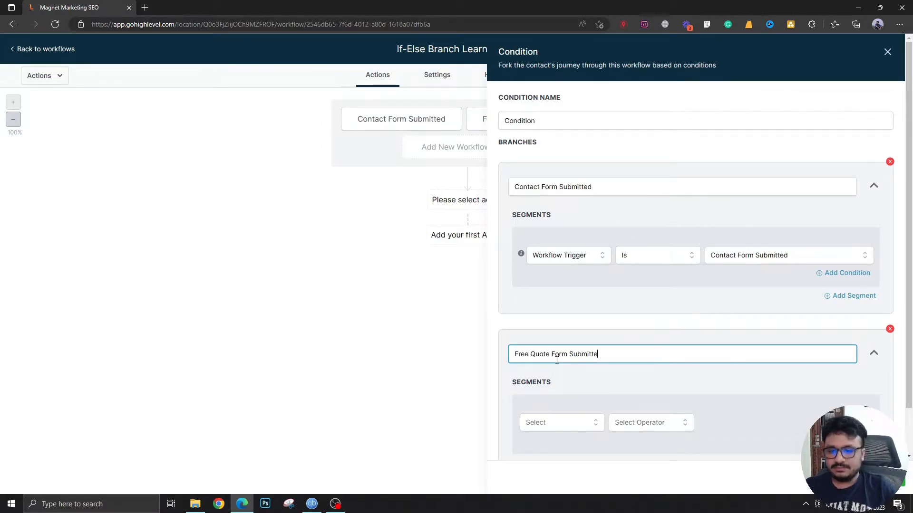
Set the second branch's condition to Workflow Trigger Is Free Quote Form Submitted and save the If / Else action
left_click(556, 423)
scroll(571, 428, "down", 1)
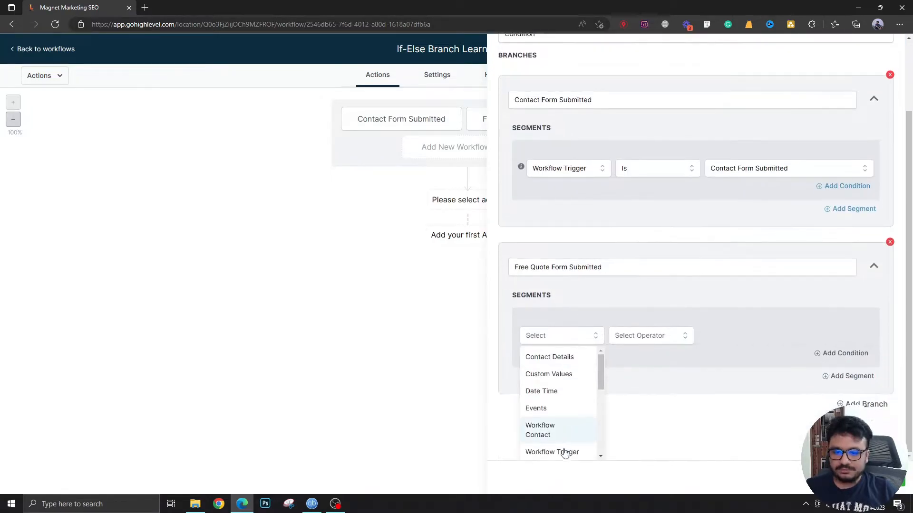
left_click(568, 450)
left_click(624, 375)
left_click(635, 394)
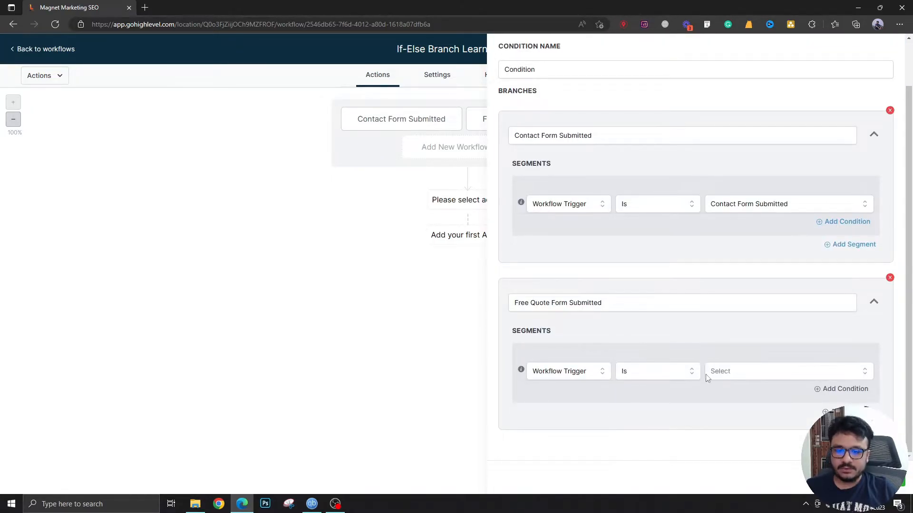
left_click(709, 379)
left_click(737, 430)
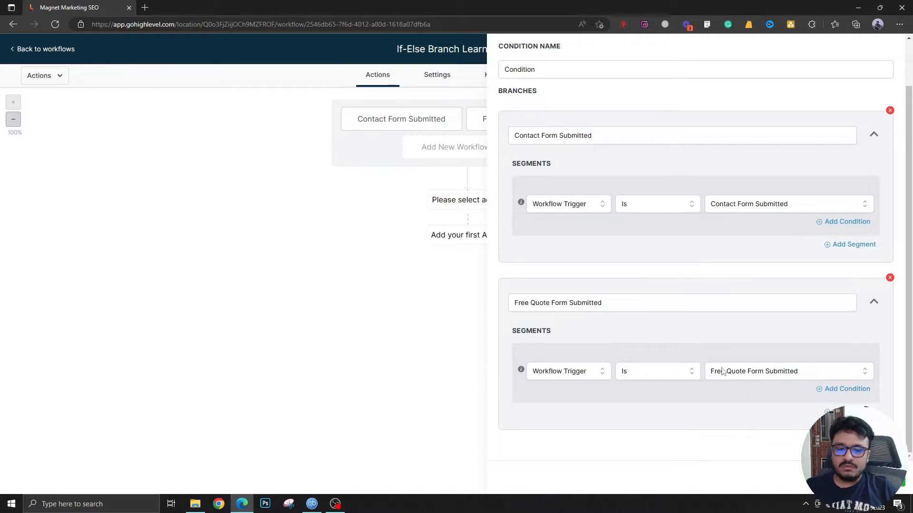
left_click(877, 477)
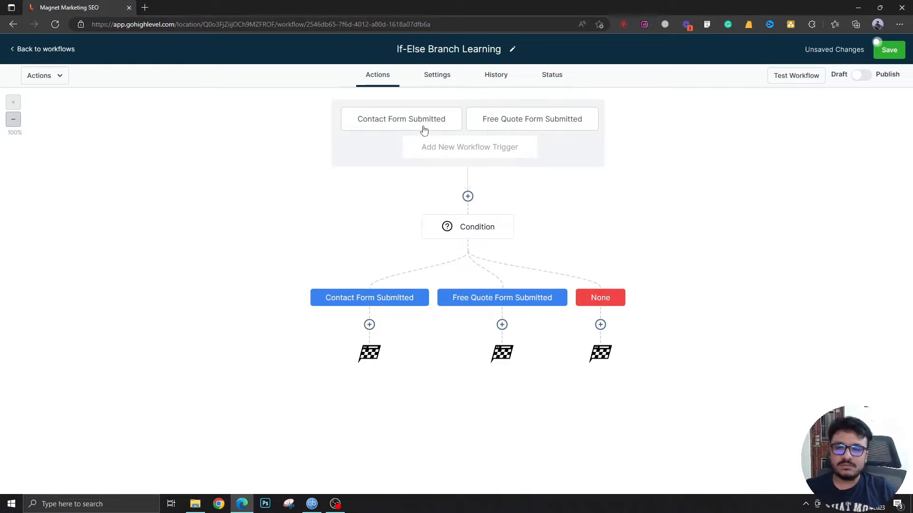
Examine the condition's two branch settings and the actions available under the Contact Form Submitted branch
left_click(483, 151)
left_click(885, 52)
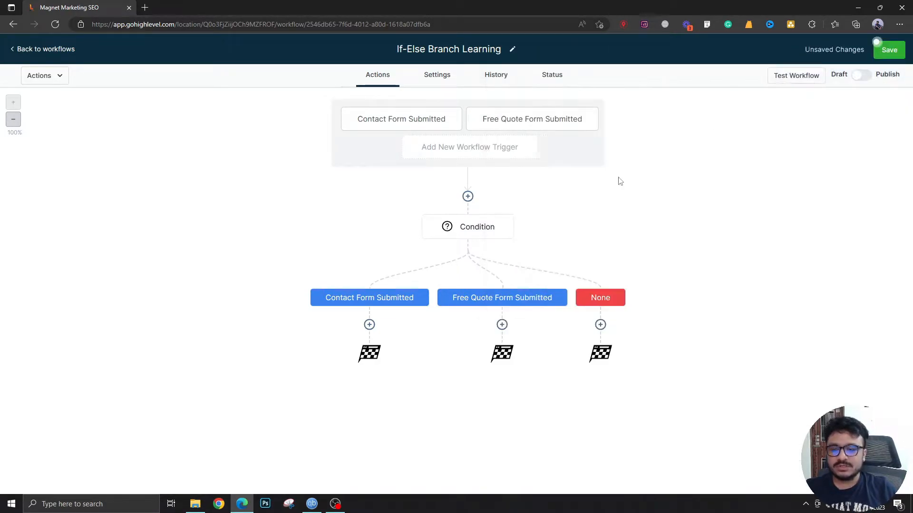
left_click(474, 232)
scroll(632, 374, "down", 1)
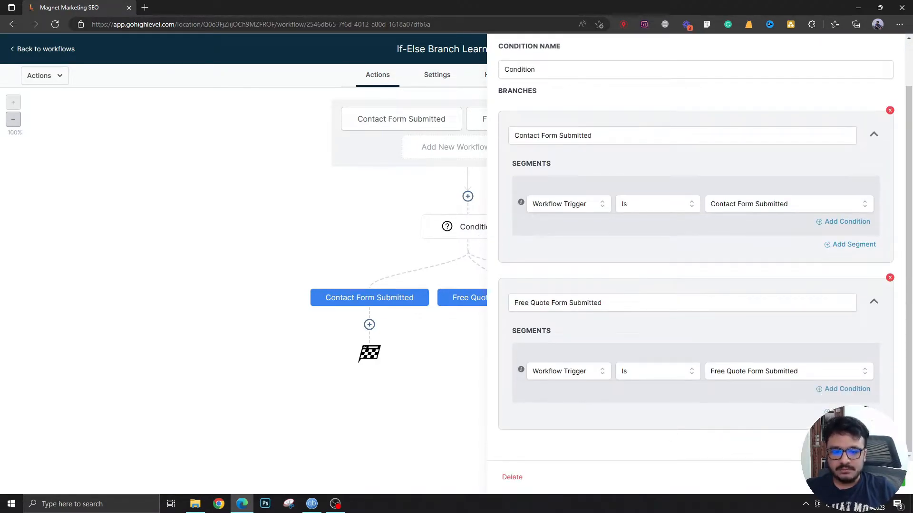
scroll(780, 328, "up", 1)
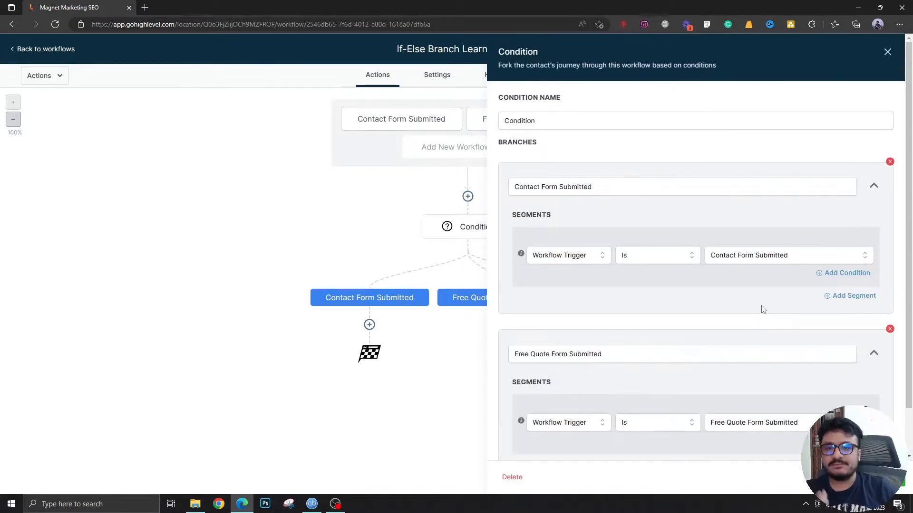
scroll(762, 324, "down", 1)
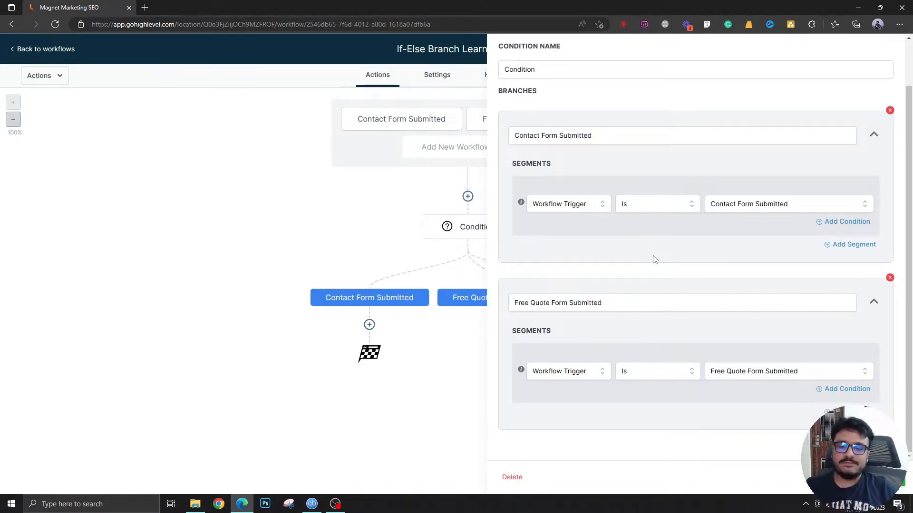
scroll(630, 311, "up", 1)
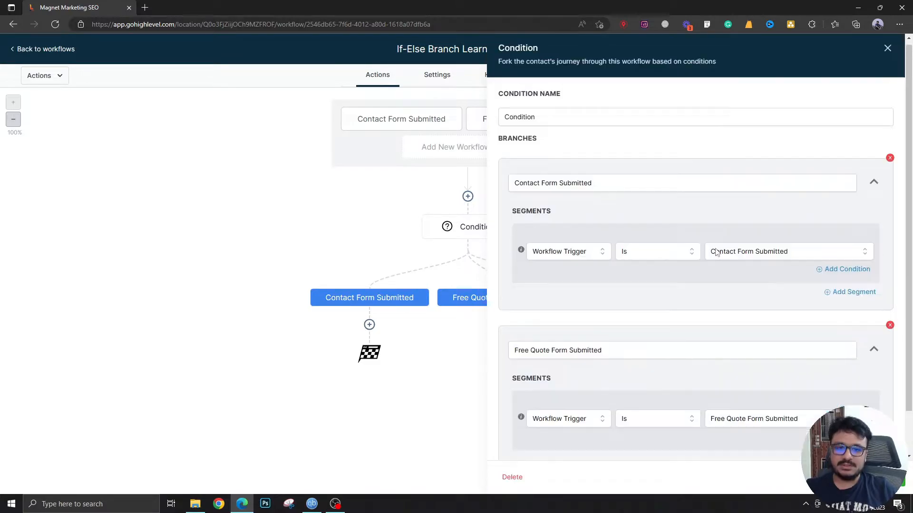
left_click(884, 53)
left_click(369, 326)
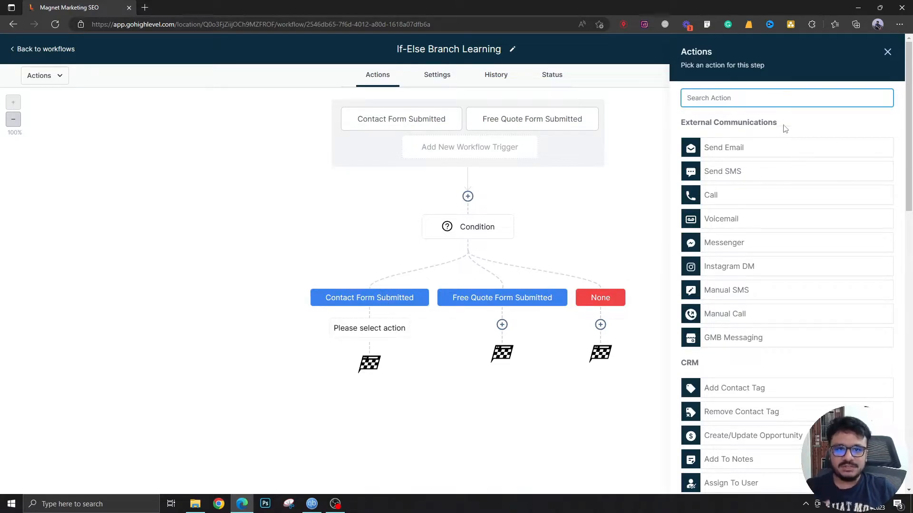
left_click(887, 52)
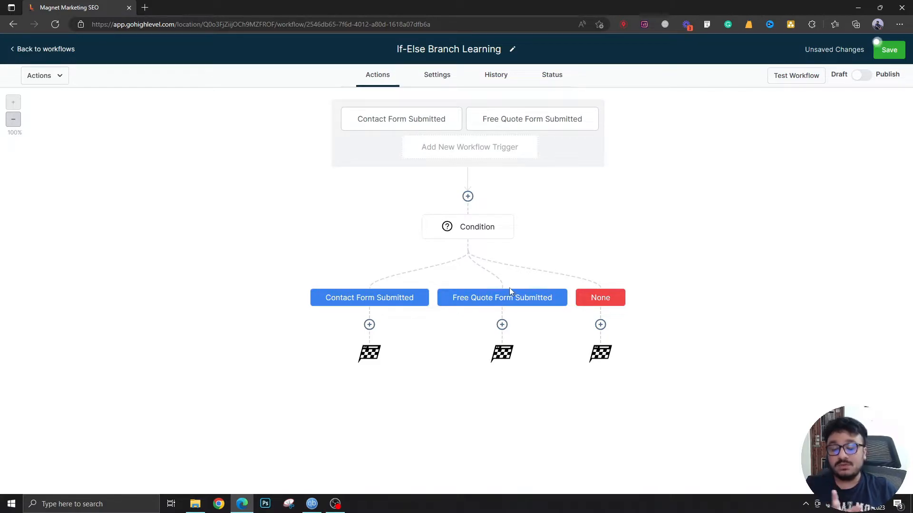
Delete the Condition step together with all of its branches
left_click(463, 237)
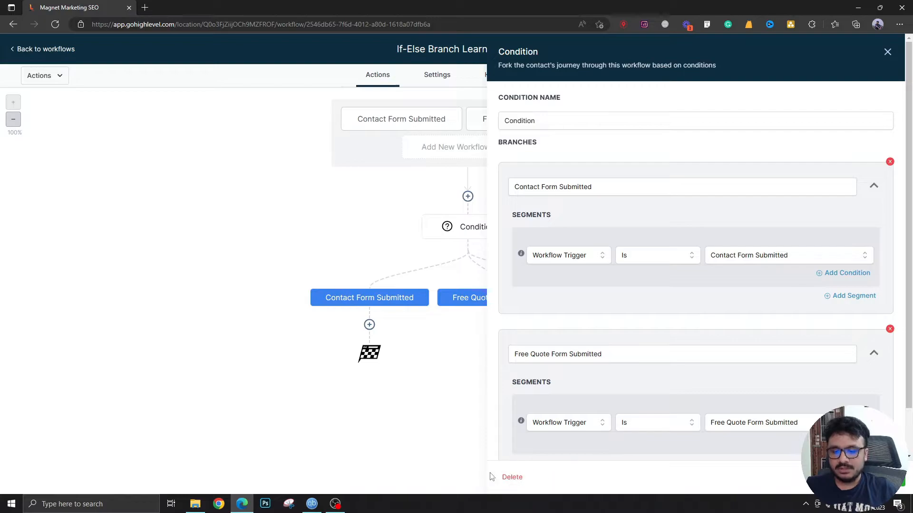
left_click(523, 478)
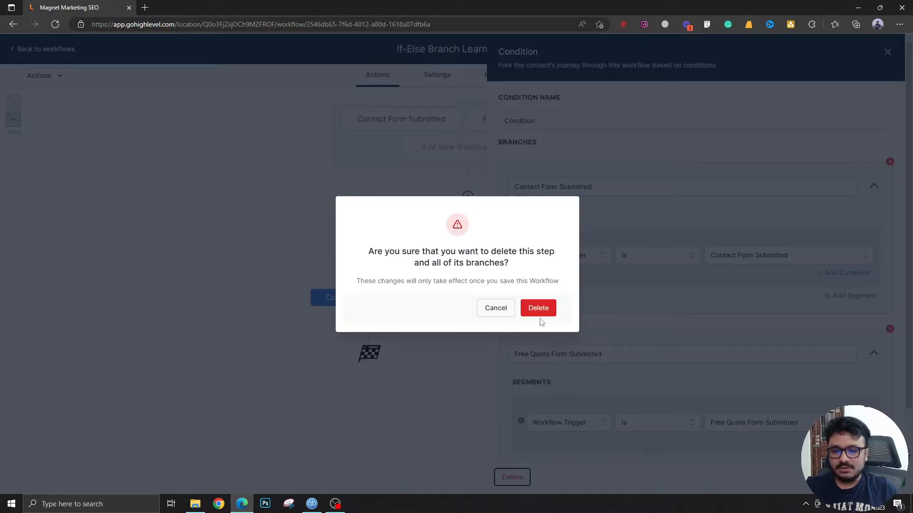
left_click(539, 310)
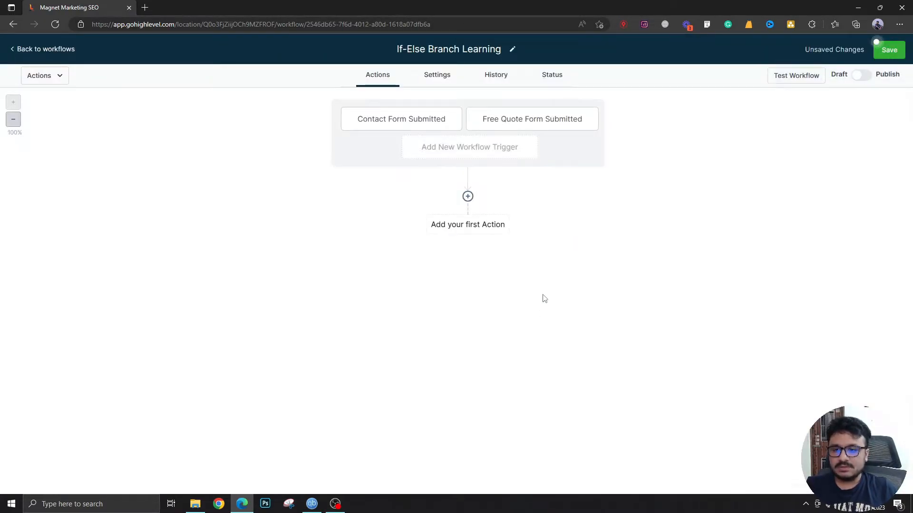
Delete the contact form and free quote form triggers and save the workflow
left_click(413, 116)
left_click(512, 477)
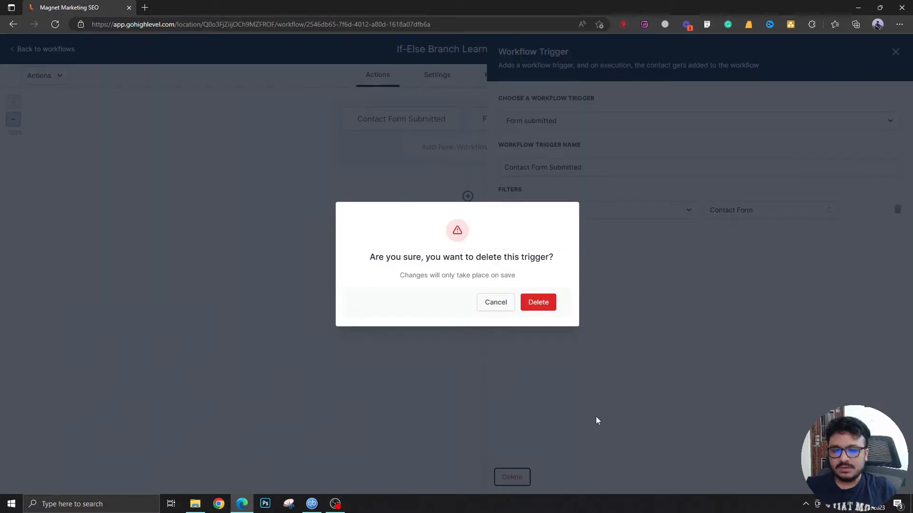
left_click(525, 300)
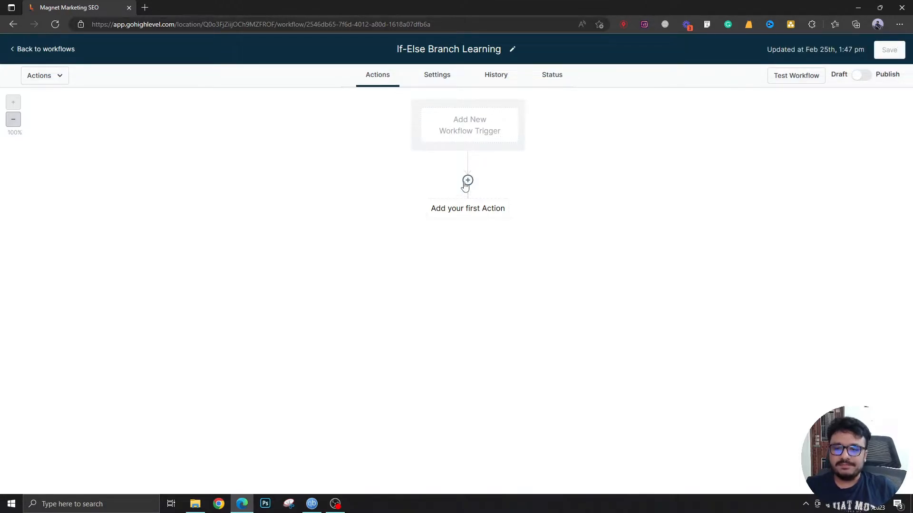
Add a Send Email action as the first action and paste the "Sed ut perspiciatis" placeholder text into its message
left_click(465, 184)
left_click(740, 157)
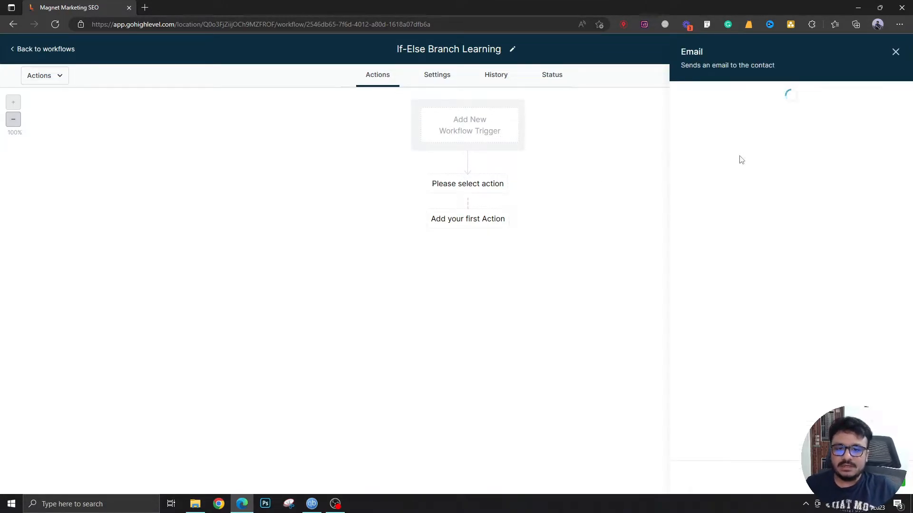
scroll(756, 380, "down", 3)
left_click(761, 293)
key("ctrl+v")
scroll(762, 293, "up", 3)
scroll(802, 311, "down", 3)
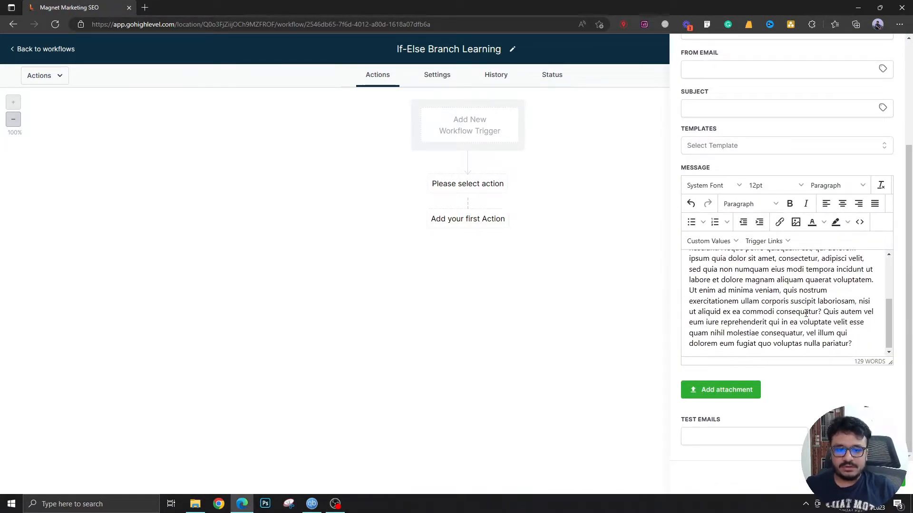
Below the message's placeholder text, insert the Interested trigger link with the line "Interested? Click Here:" above it
key("Return")
scroll(787, 331, "down", 1)
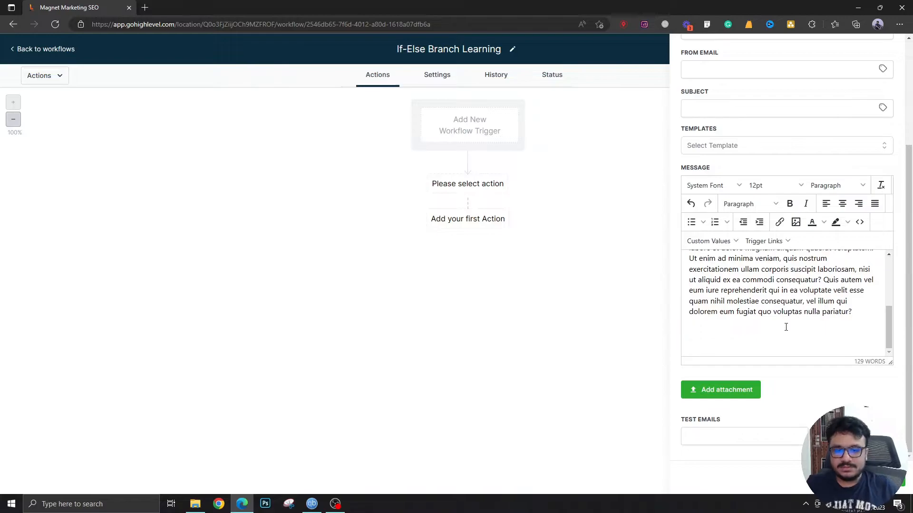
left_click(718, 242)
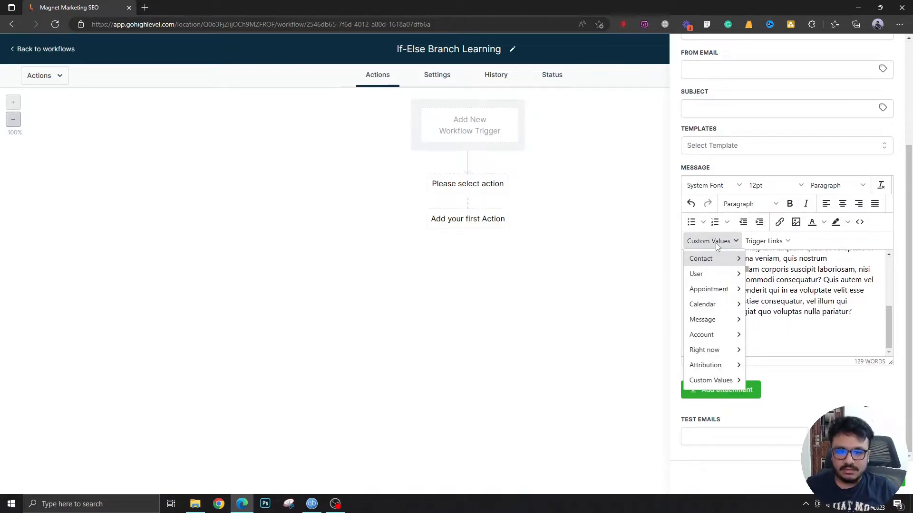
left_click(780, 347)
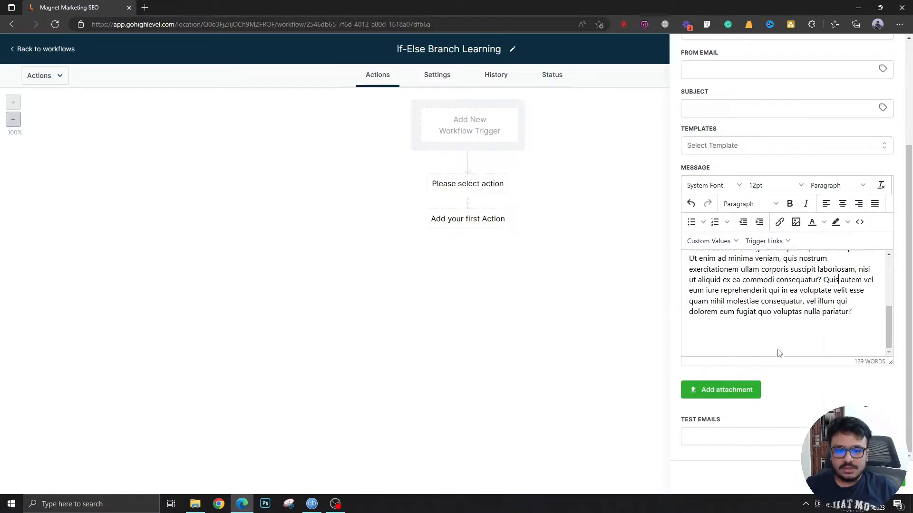
left_click(780, 243)
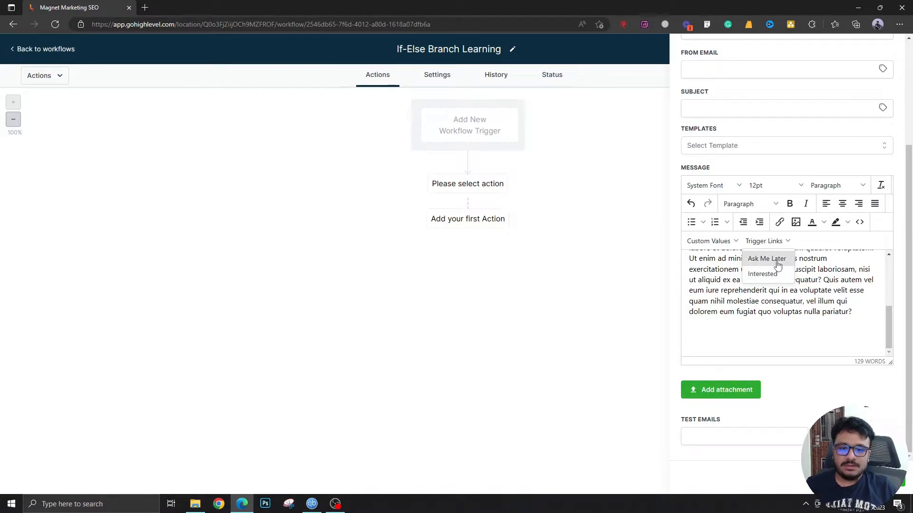
left_click(764, 276)
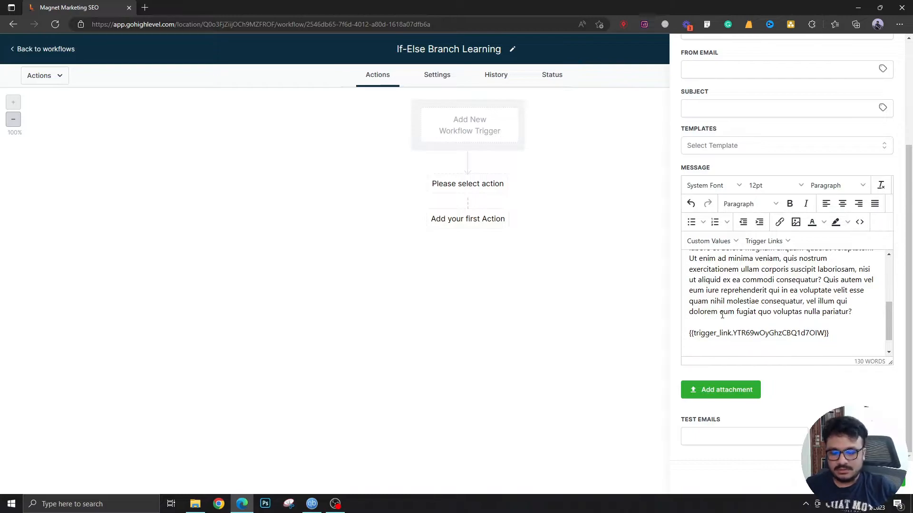
key("Return")
type("Interested? Click Here:")
End the message with the line "If not, click here:" followed by the Ask Me Later trigger link
key("ctrl+End")
key("Return")
type("If not")
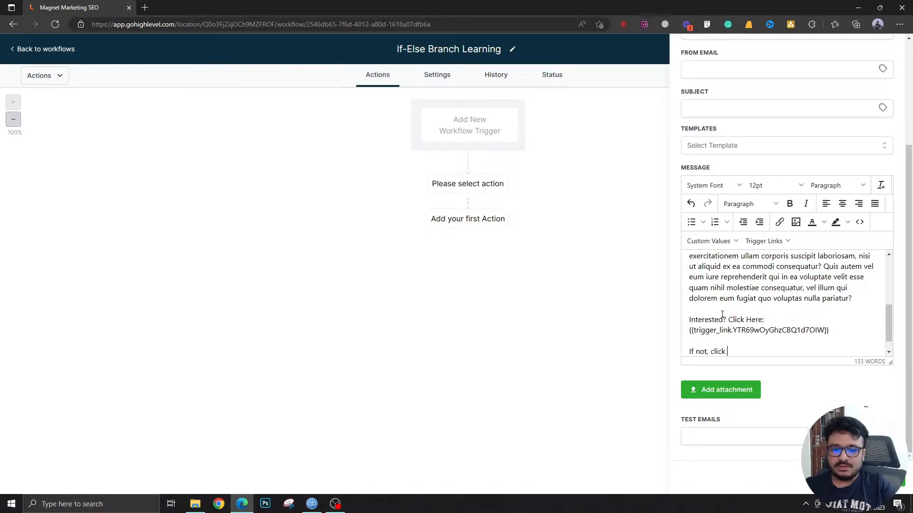
type(", click here:")
key("Return")
left_click(765, 241)
left_click(766, 259)
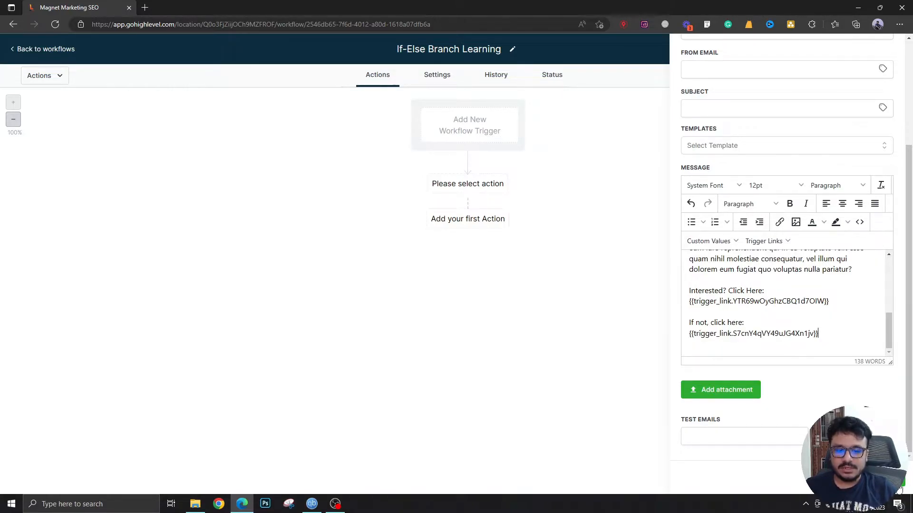
Set the email's subject to hello and save the email action
scroll(826, 138, "up", 2)
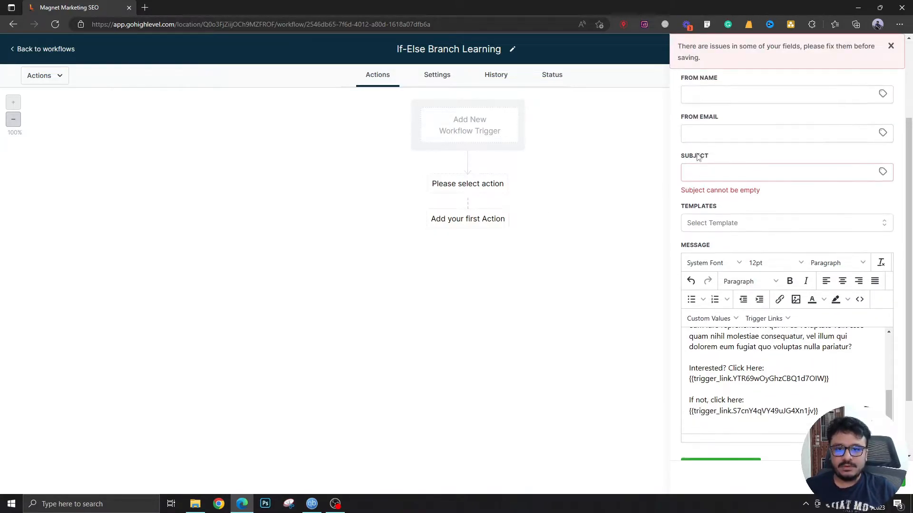
left_click(712, 171)
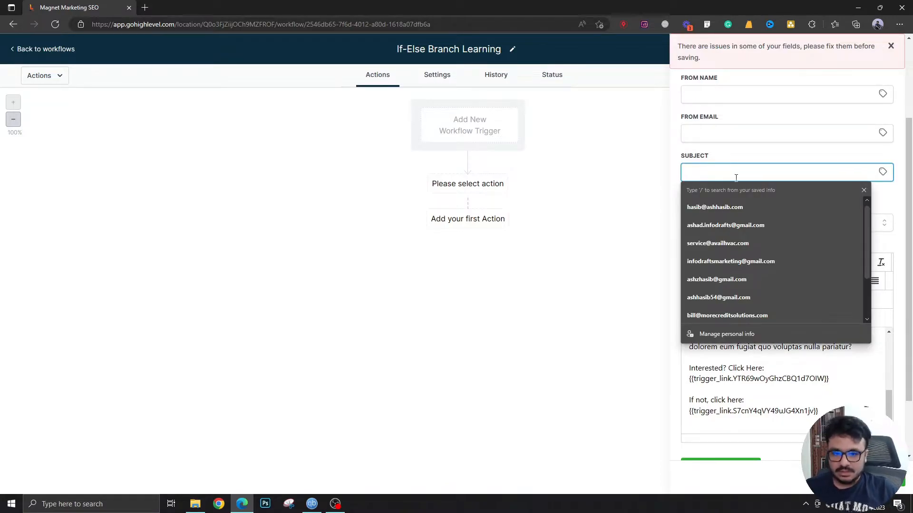
type("hello")
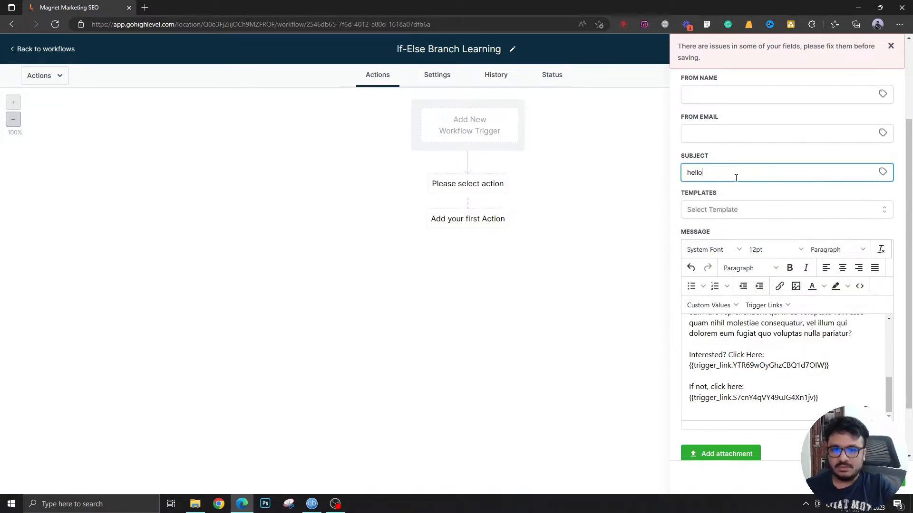
left_click(877, 477)
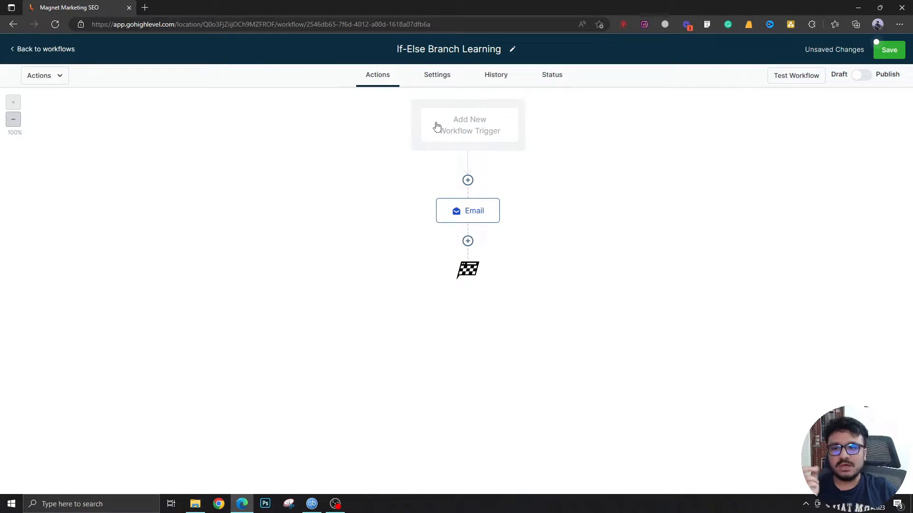
Review the saved email's message and its two trigger links
left_click(472, 216)
scroll(722, 282, "down", 8)
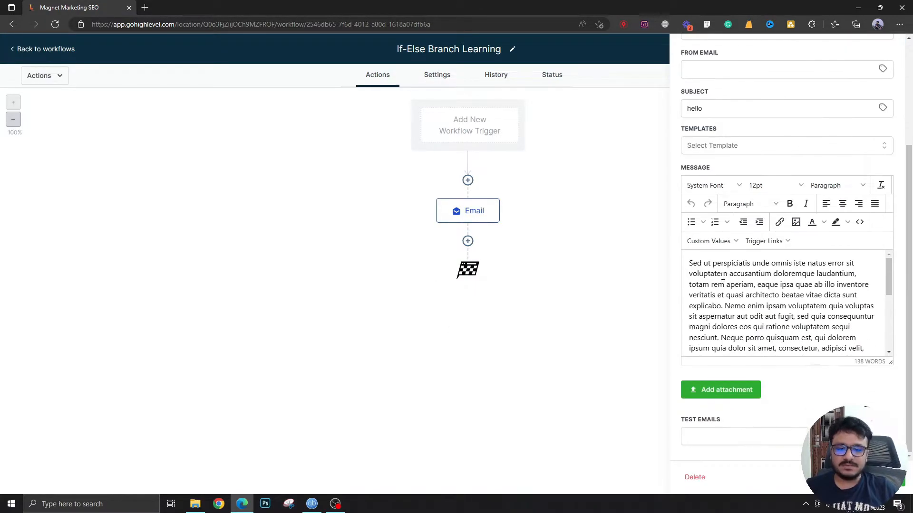
scroll(744, 323, "down", 1)
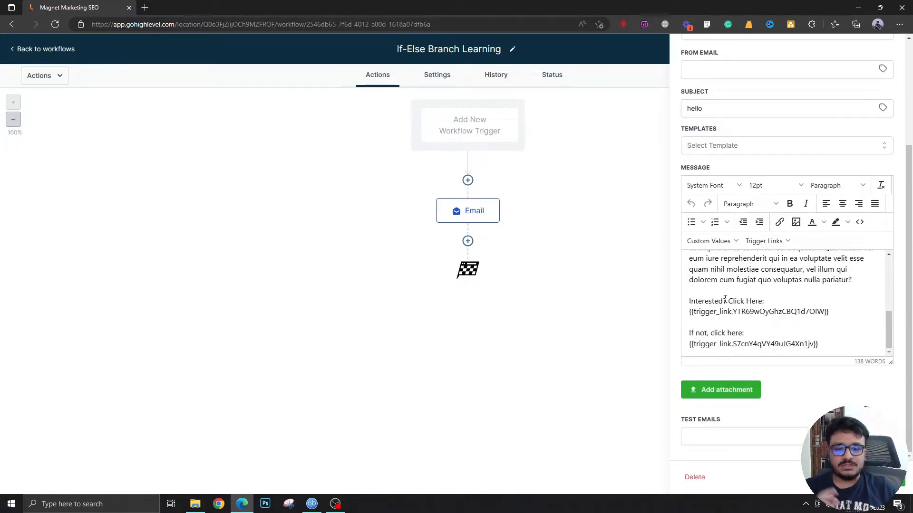
scroll(817, 192, "up", 3)
left_click(887, 51)
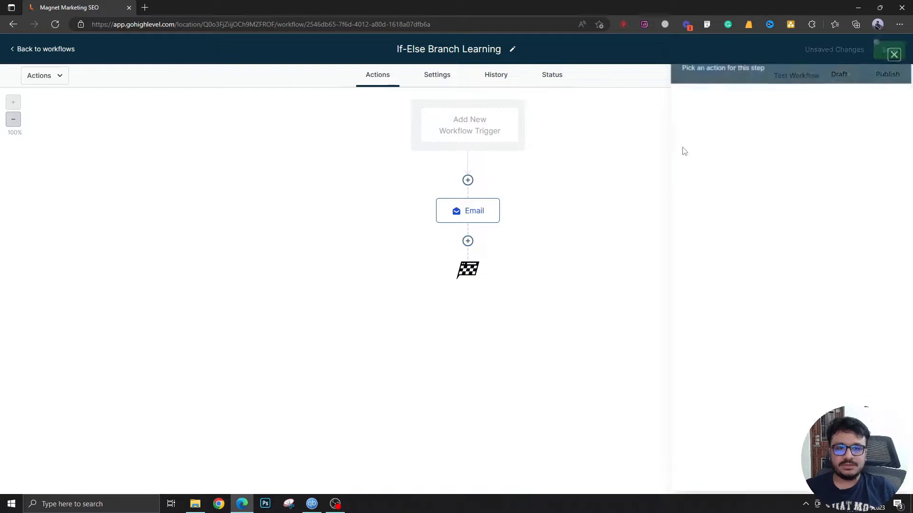
After the email, add a Wait action for Trigger Link Clicked, covering the Interested and Ask Me Later links
left_click(468, 241)
type("wa")
left_click(735, 143)
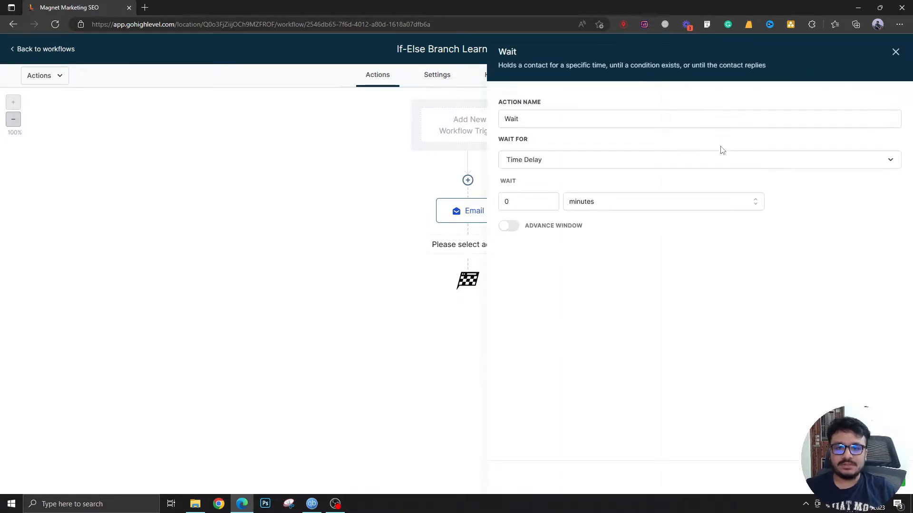
left_click(547, 162)
scroll(585, 243, "down", 3)
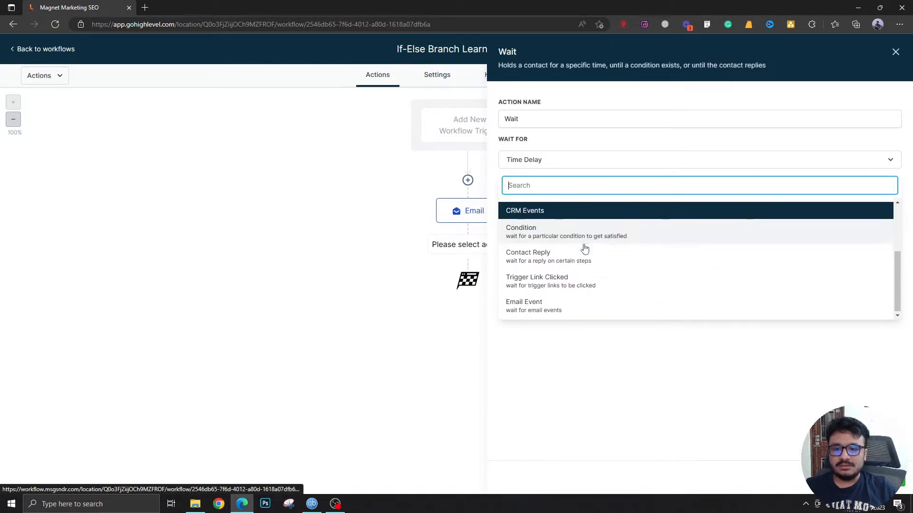
left_click(555, 286)
left_click(539, 211)
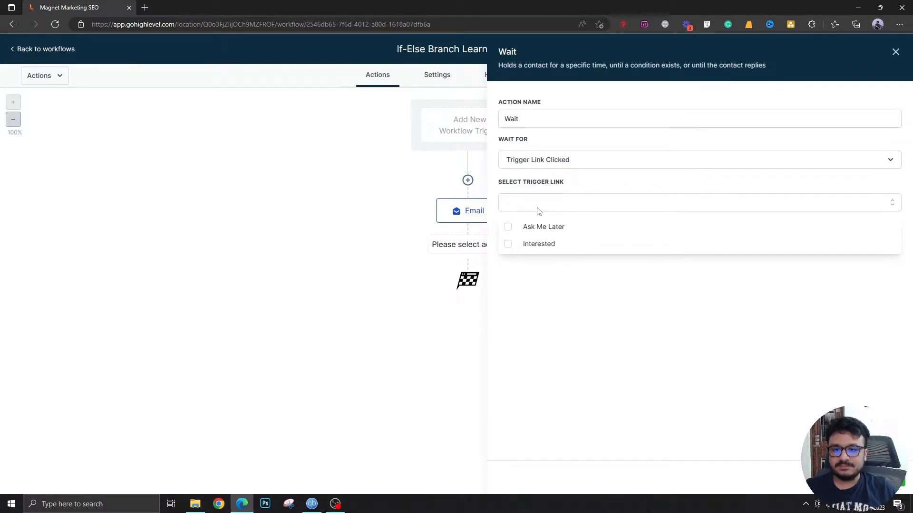
left_click(507, 243)
left_click(507, 224)
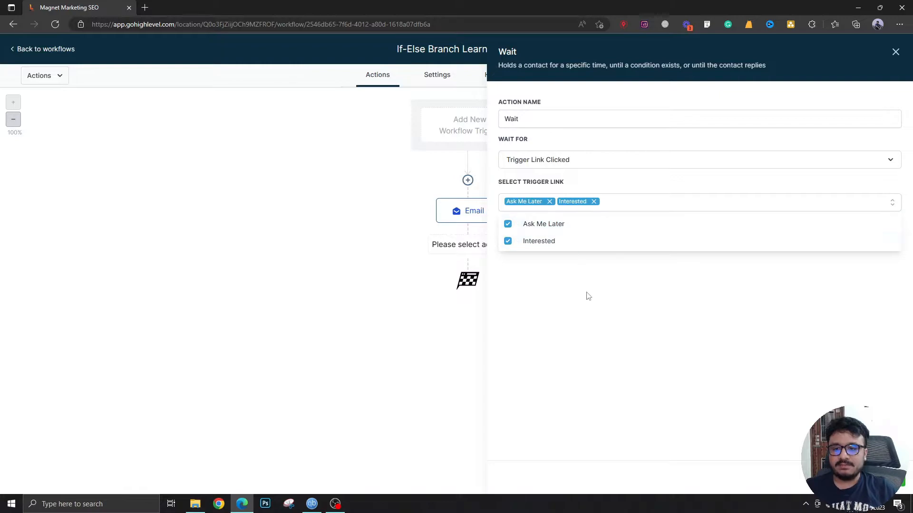
left_click(588, 295)
Enable the wait's timeout, set it to 60 minutes and save the action
left_click(508, 244)
left_click(523, 266)
type("60")
left_click(586, 324)
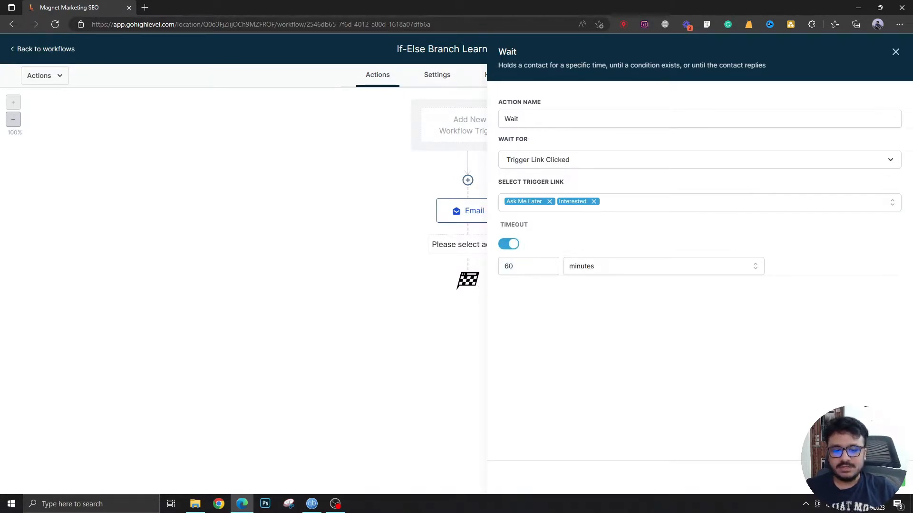
left_click(879, 480)
Rename the wait action as Wait 60 Minutes and save it
left_click(465, 277)
left_click(590, 126)
type("60 Minutes")
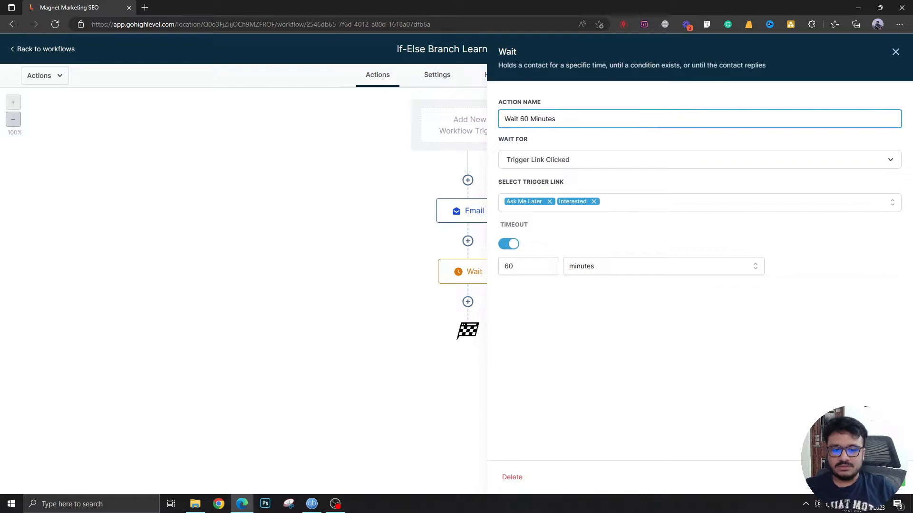
left_click(879, 480)
Examine the email's message down to its Interested and not-interested links, and close the email without changes
mouse_move(485, 219)
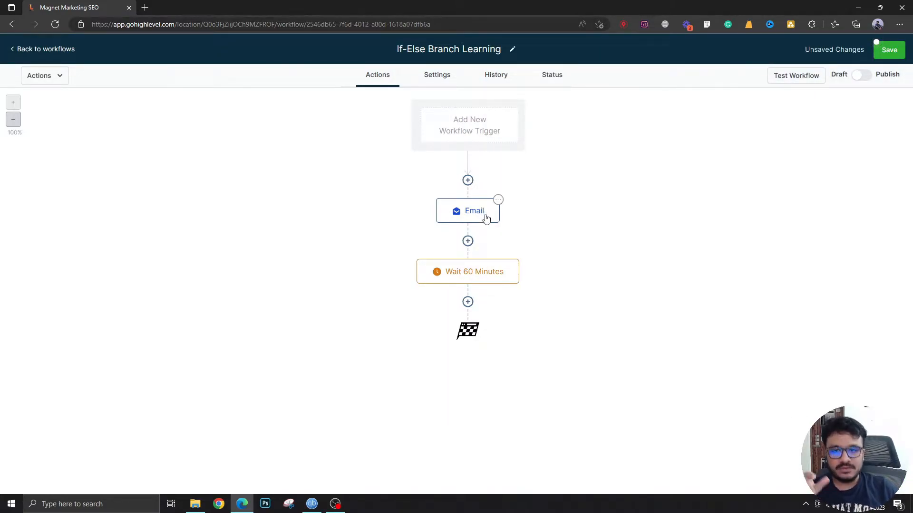
left_click(473, 219)
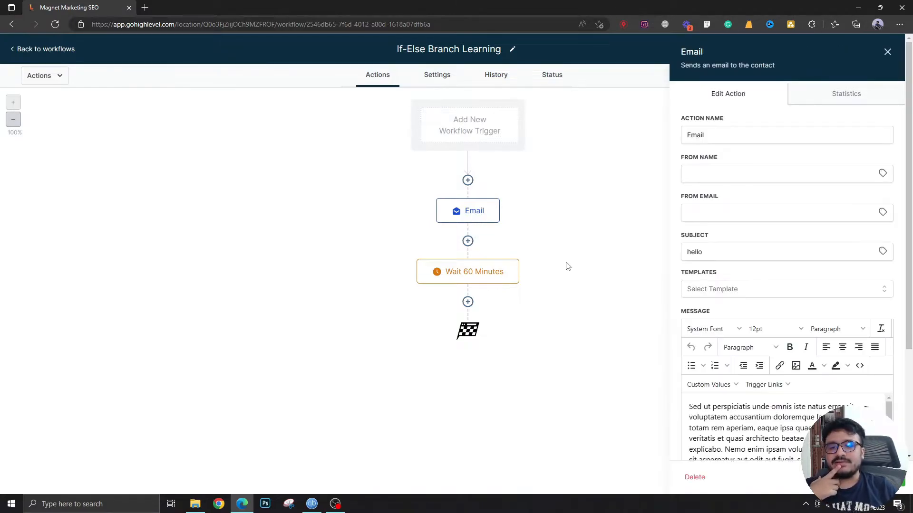
scroll(715, 269, "down", 5)
mouse_move(473, 213)
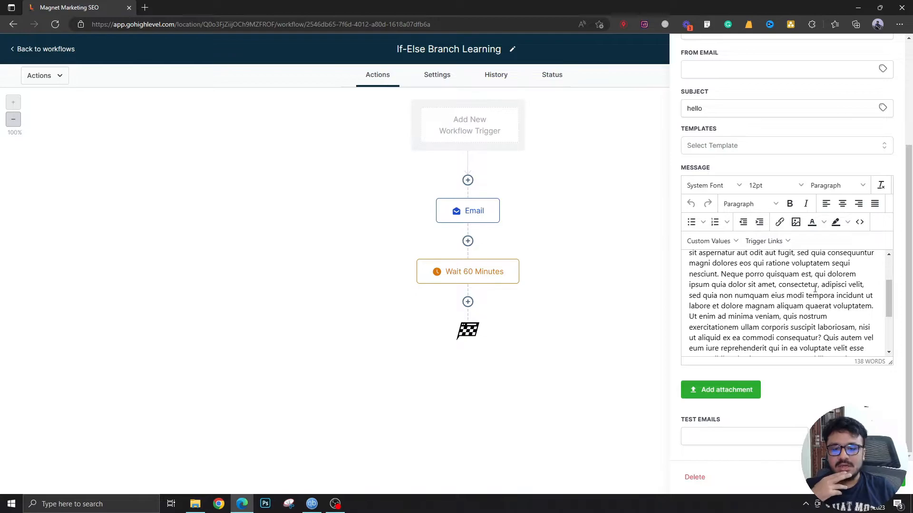
scroll(755, 317, "down", 3)
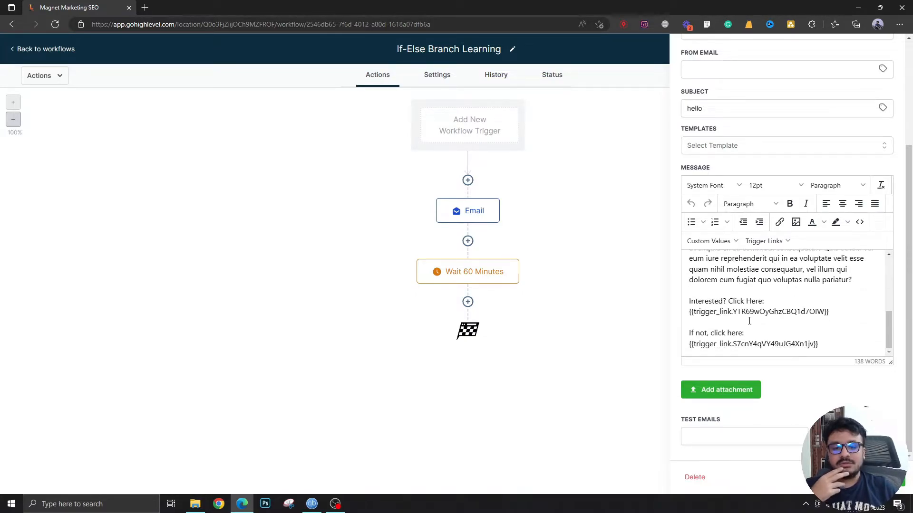
scroll(846, 143, "up", 3)
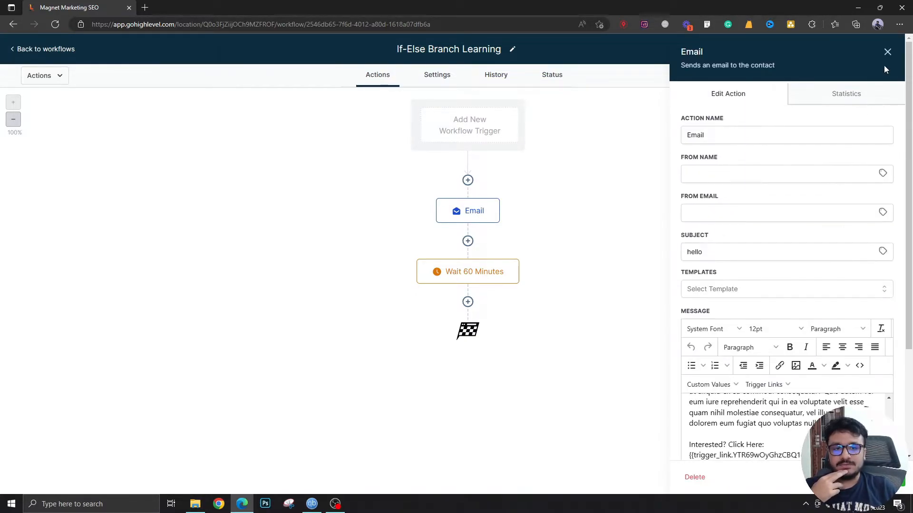
left_click(883, 68)
Add an If / Else action after the Wait 60 Minutes step
mouse_move(474, 284)
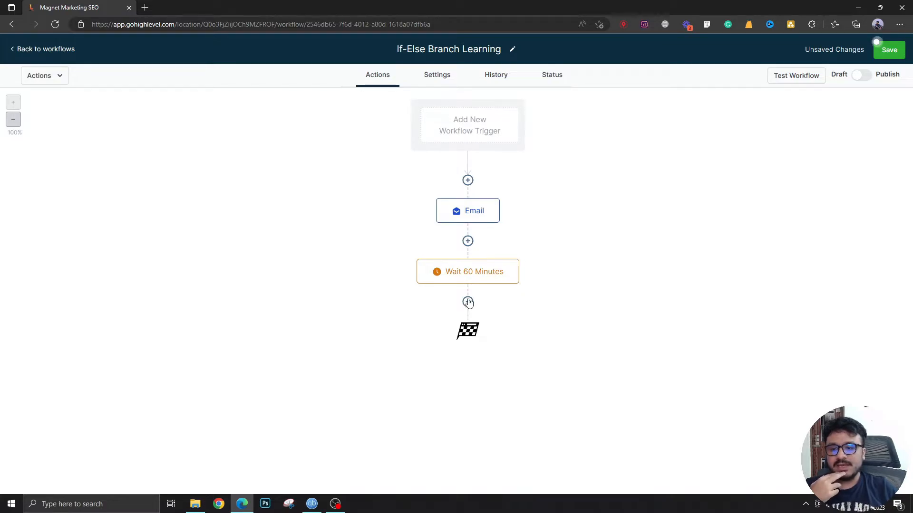
left_click(467, 302)
scroll(739, 415, "down", 8)
scroll(739, 415, "down", 7)
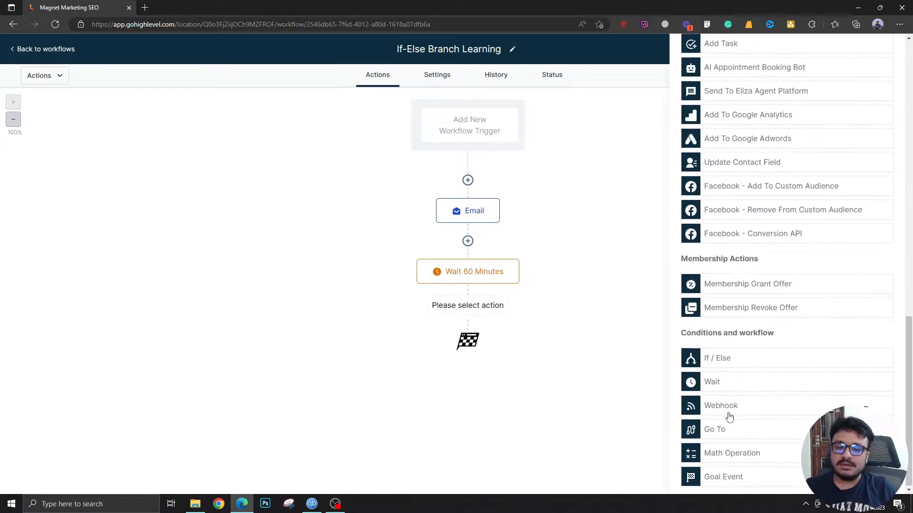
left_click(723, 364)
Set the first branch's condition to the event Trigger Link clicked, Is, Ask Me Later
left_click(575, 262)
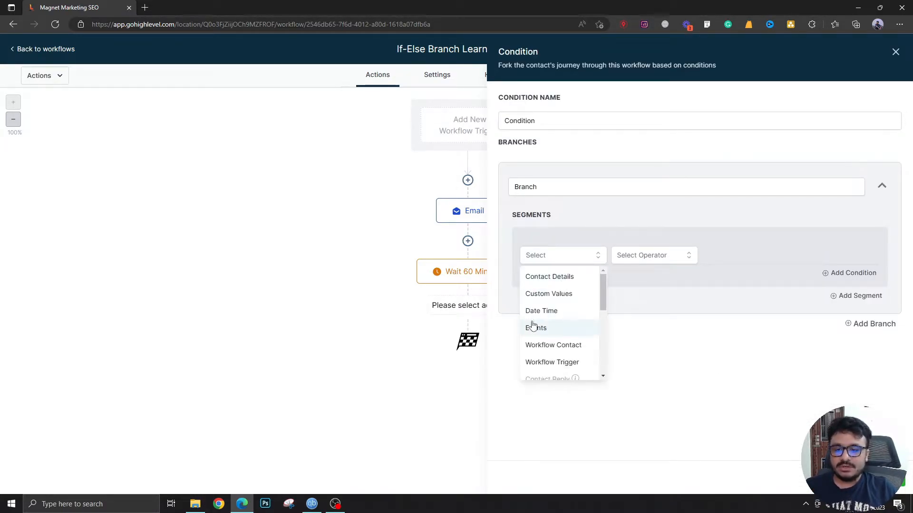
scroll(552, 364, "down", 1)
scroll(549, 352, "up", 1)
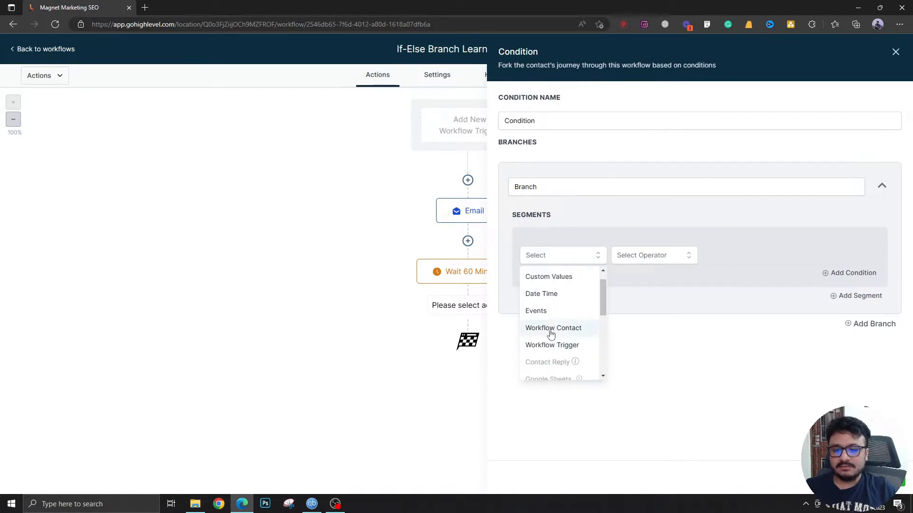
left_click(536, 328)
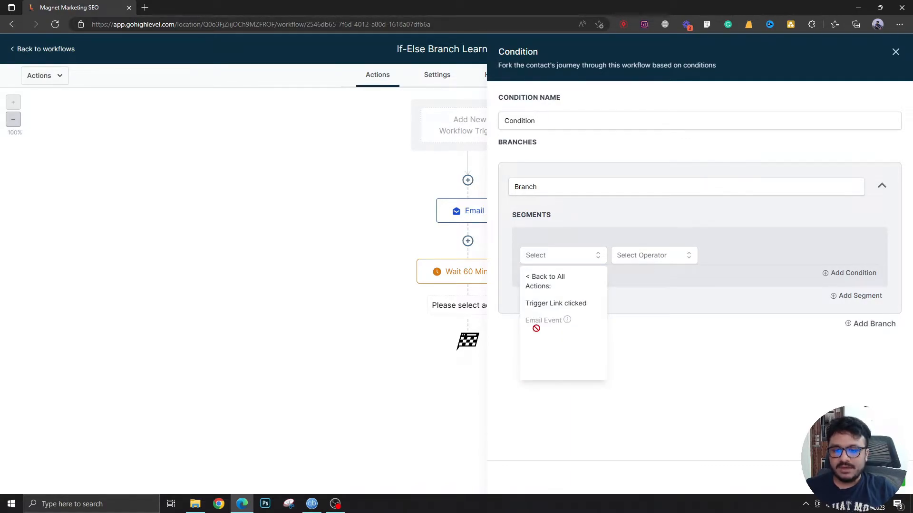
left_click(566, 304)
left_click(647, 259)
left_click(625, 278)
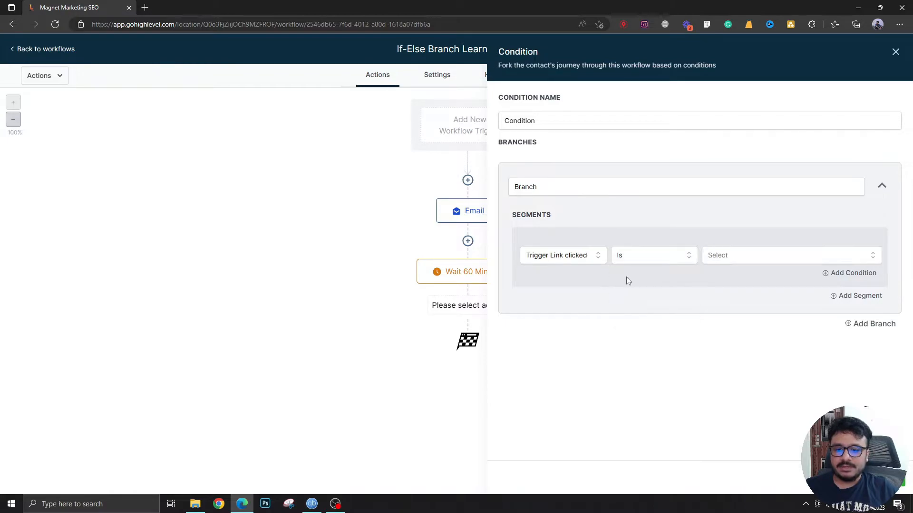
left_click(743, 259)
left_click(740, 306)
Name the first branch Ask Me Later
left_click(555, 190)
key("ctrl+a")
type("A")
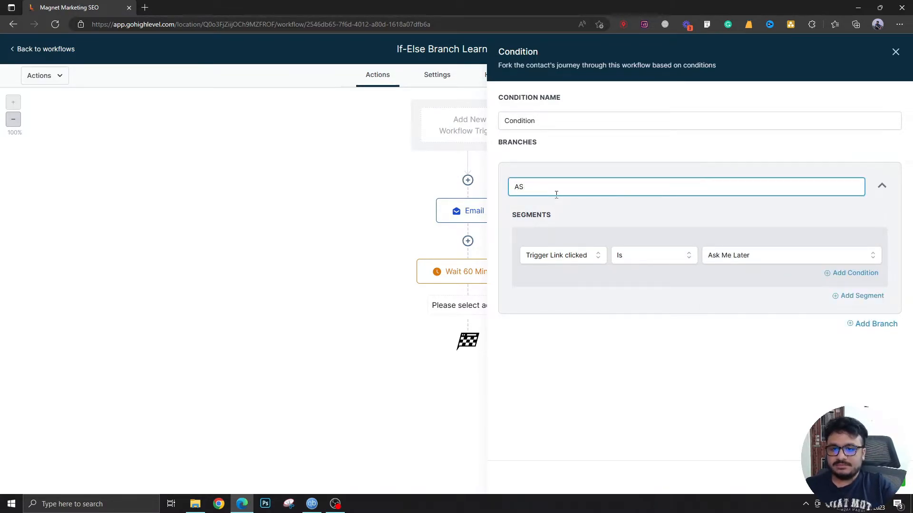
type("sk Me Later")
Add a second branch to the condition and name it Interested?
left_click(890, 326)
left_click(549, 367)
key("ctrl+a")
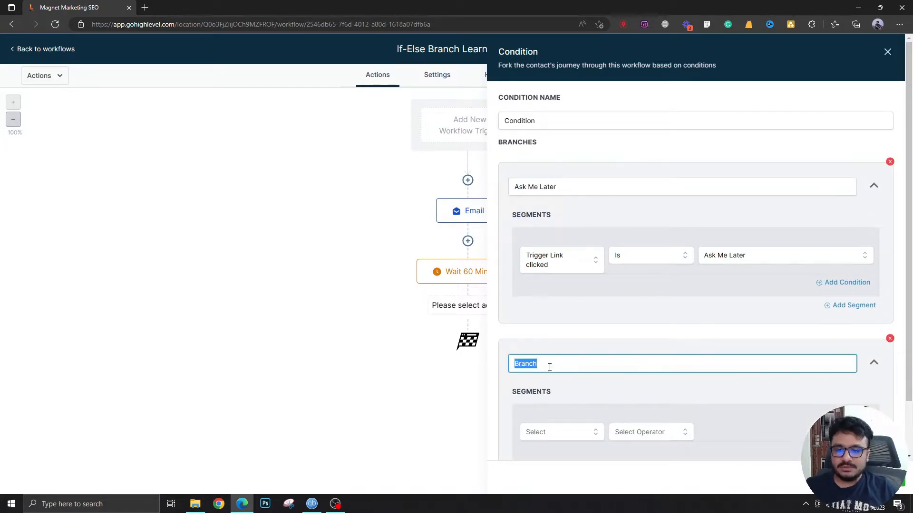
type("In")
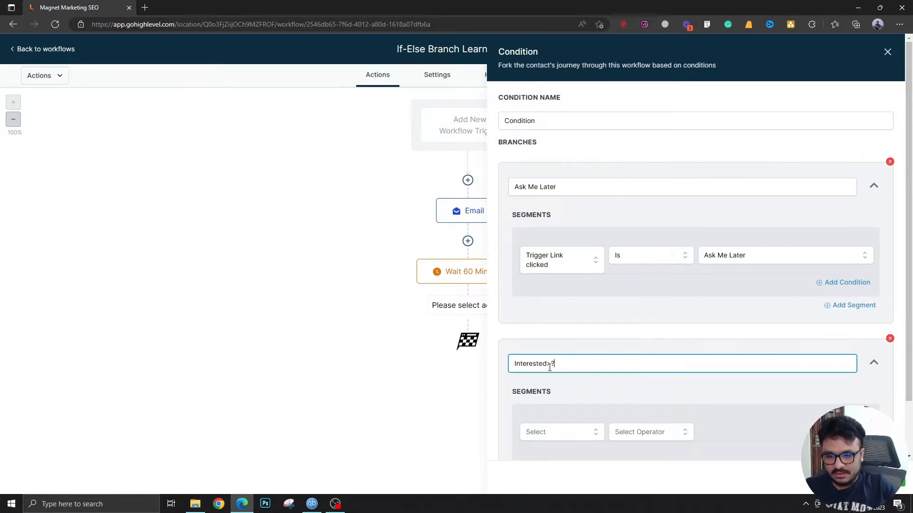
scroll(523, 373, "down", 2)
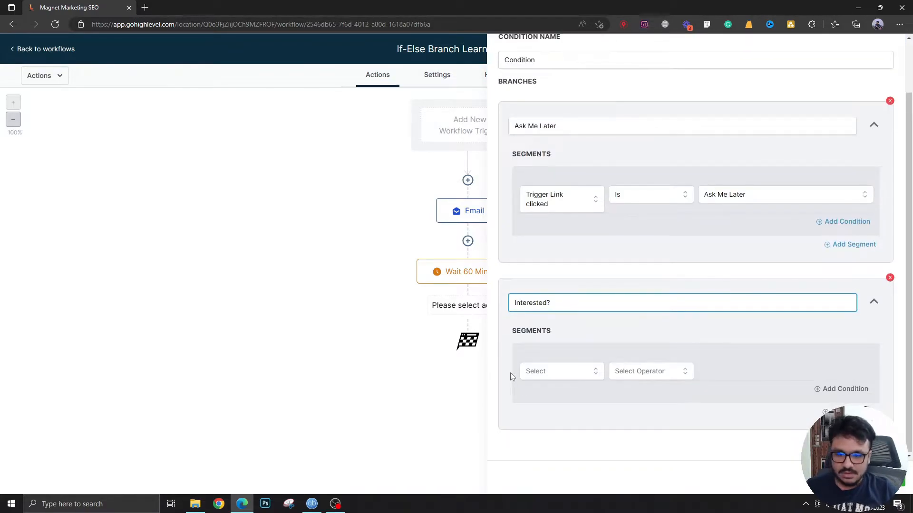
Set the Interested? branch's condition to the event Trigger Link clicked, Is, Interested, and save the If / Else action
left_click(544, 374)
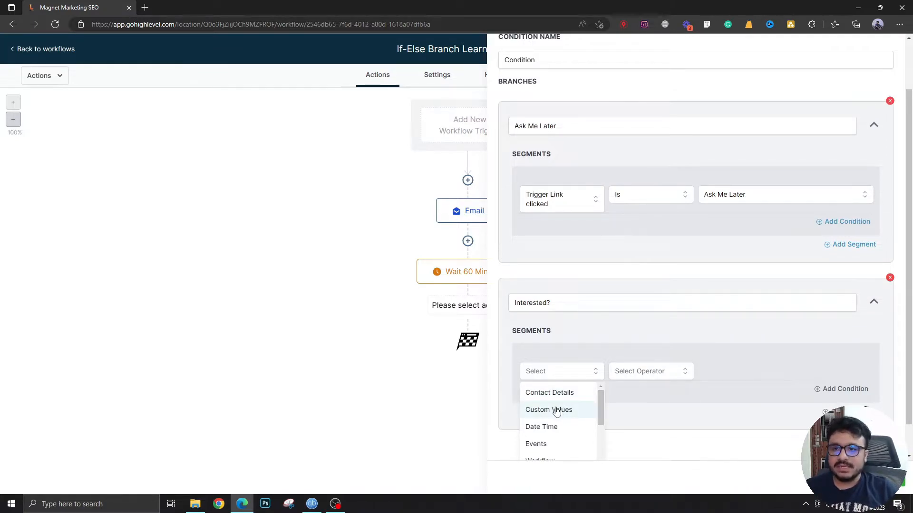
scroll(557, 412, "down", 3)
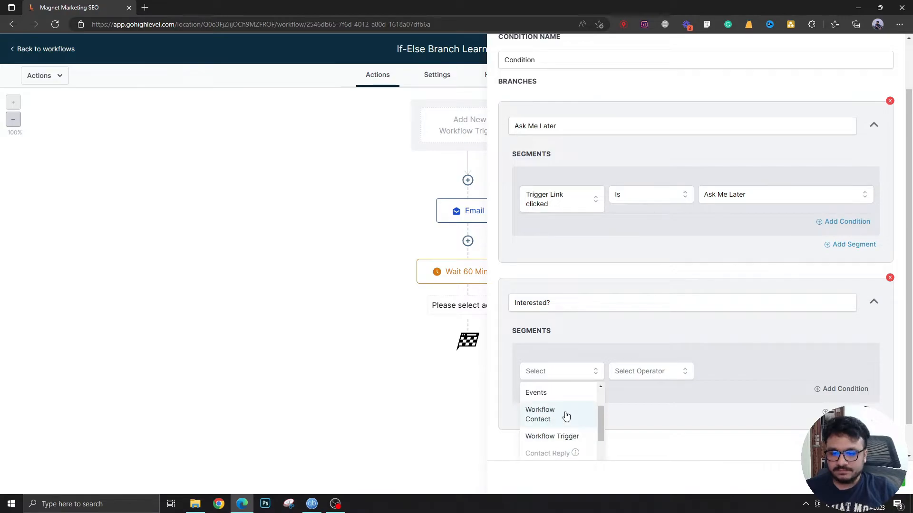
left_click(563, 398)
left_click(556, 418)
left_click(651, 376)
left_click(623, 391)
left_click(725, 377)
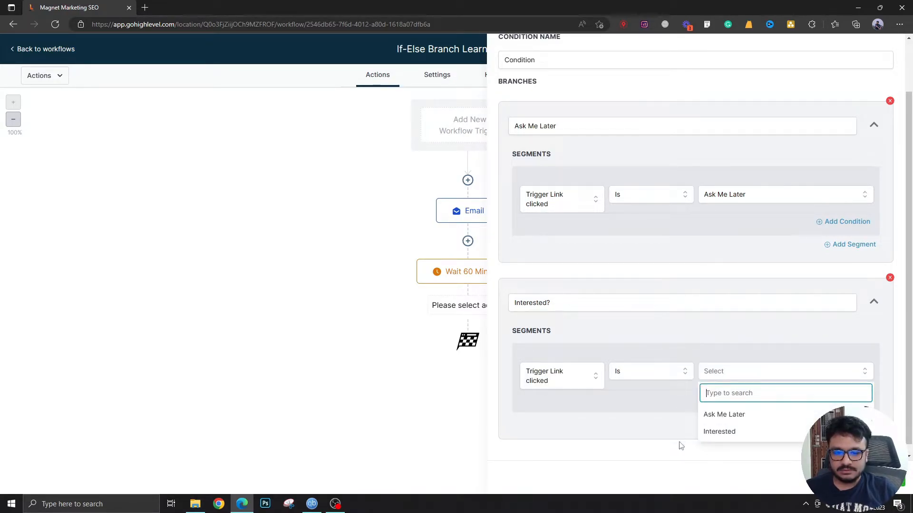
left_click(754, 430)
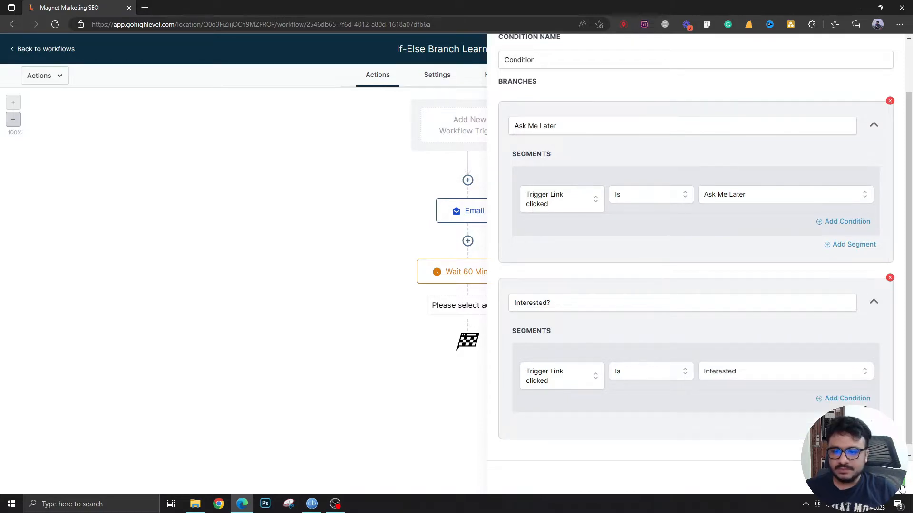
left_click(902, 488)
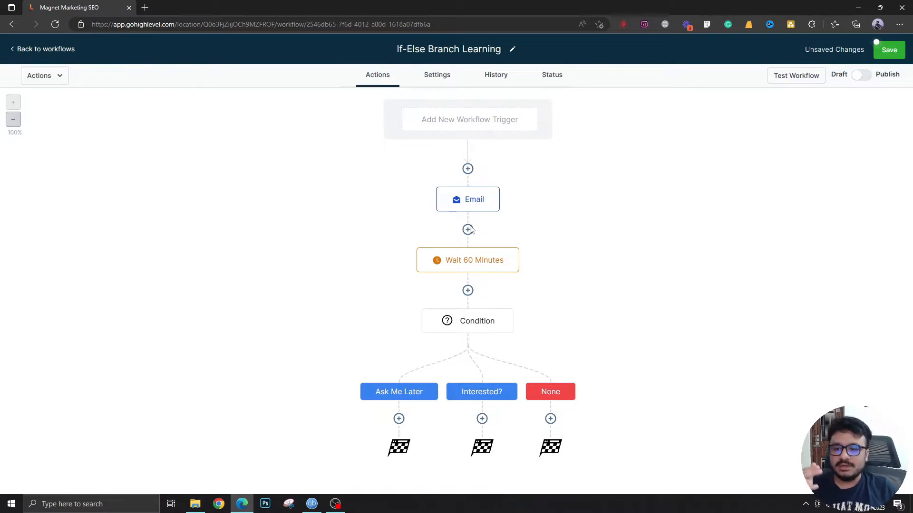
Set the timeout of the Wait 60 Minutes action to 600 minutes and save it
left_click(466, 261)
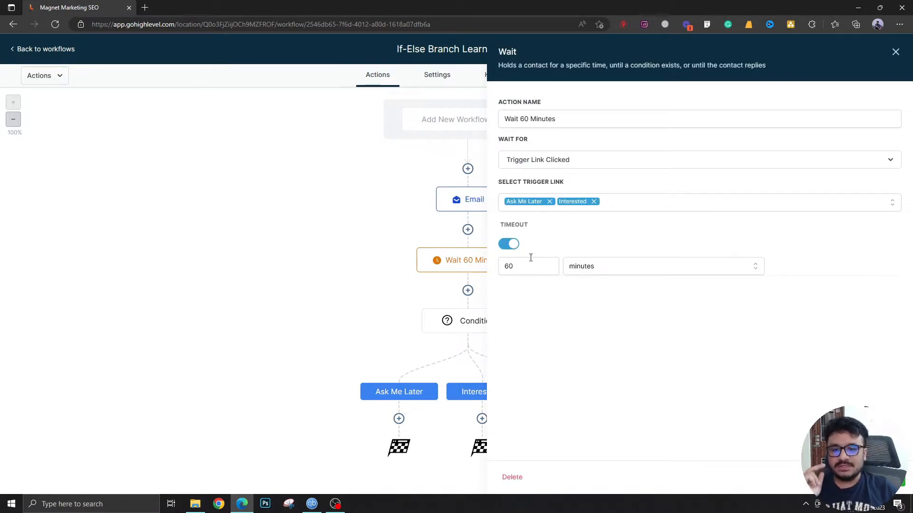
double_click(517, 266)
type("600")
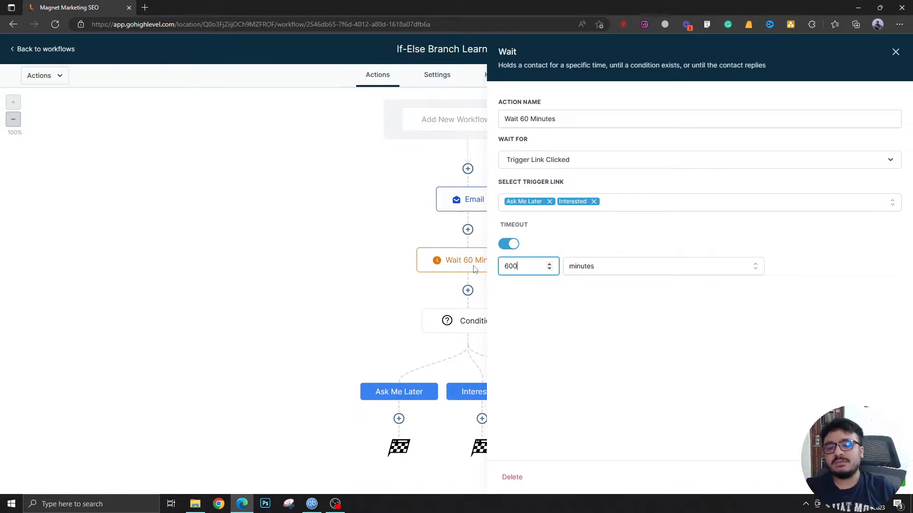
left_click(513, 302)
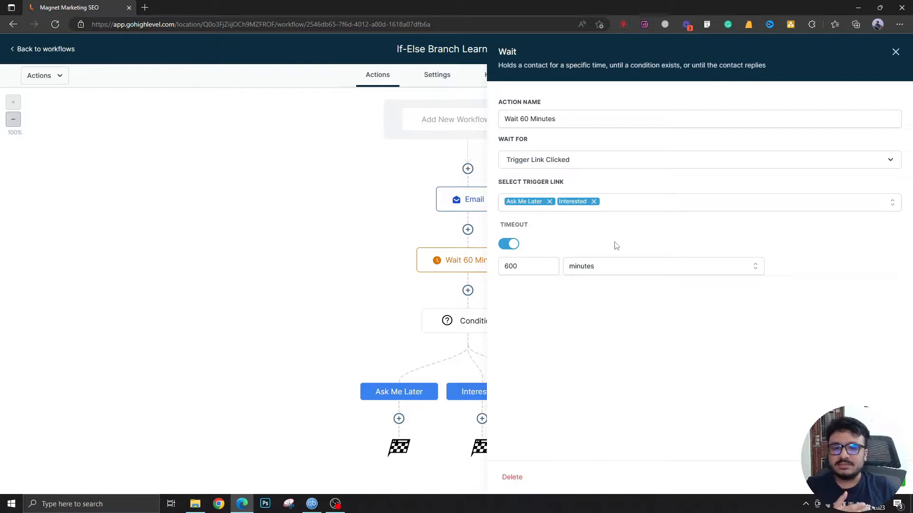
left_click(875, 477)
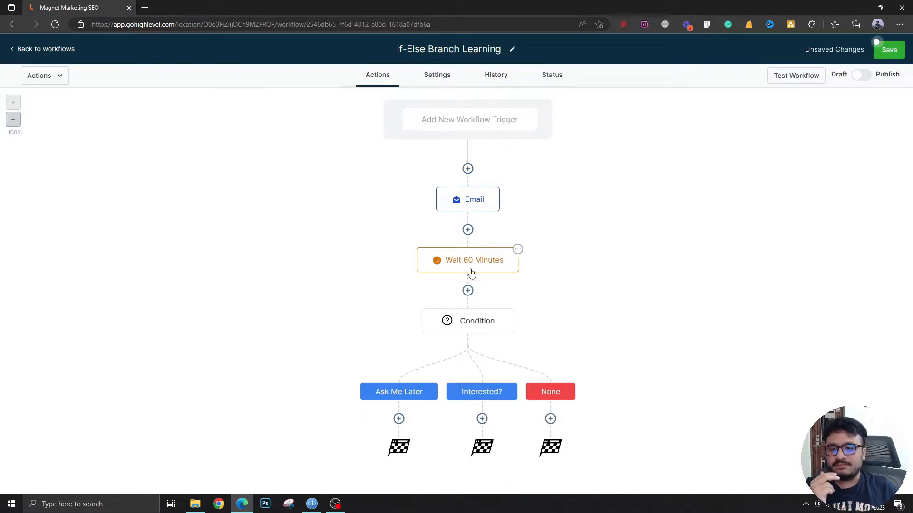
Review the trigger link conditions of the If / Else action's two branches and close it
left_click(473, 330)
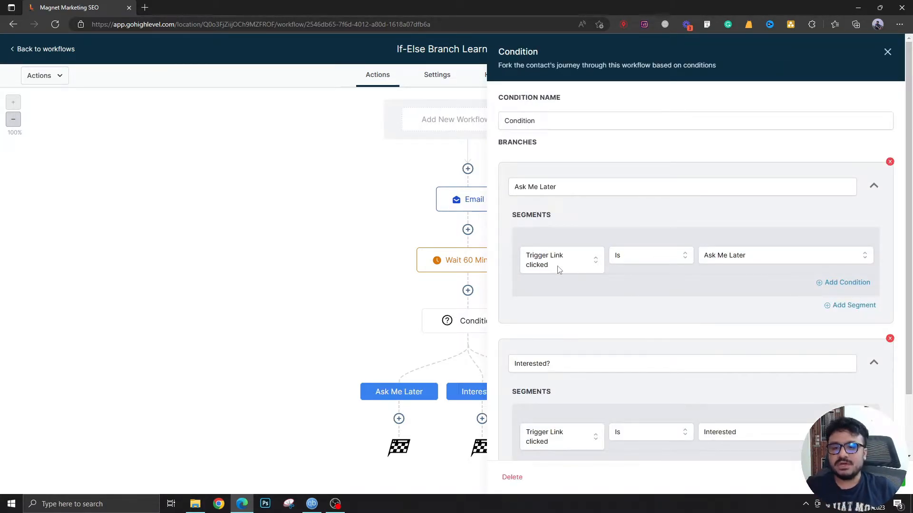
left_click(887, 51)
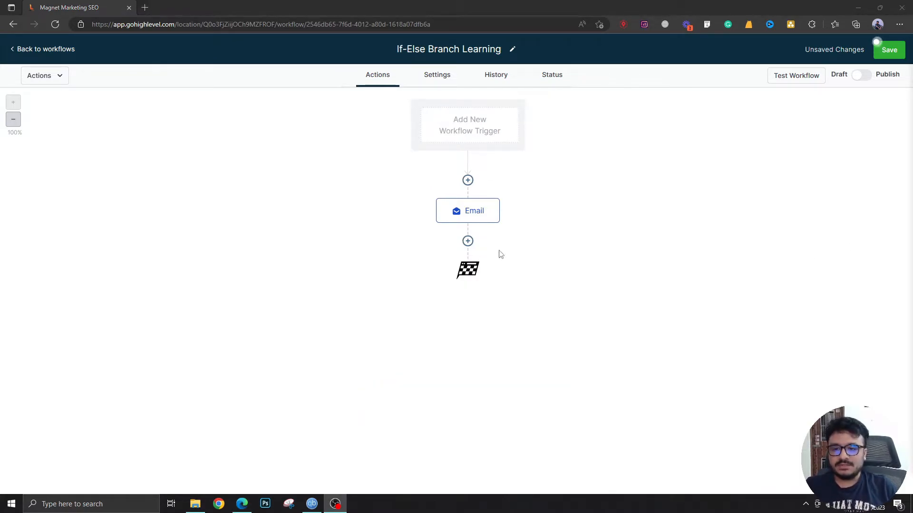
Open the email action again, look through its message text and save the action
left_click(465, 217)
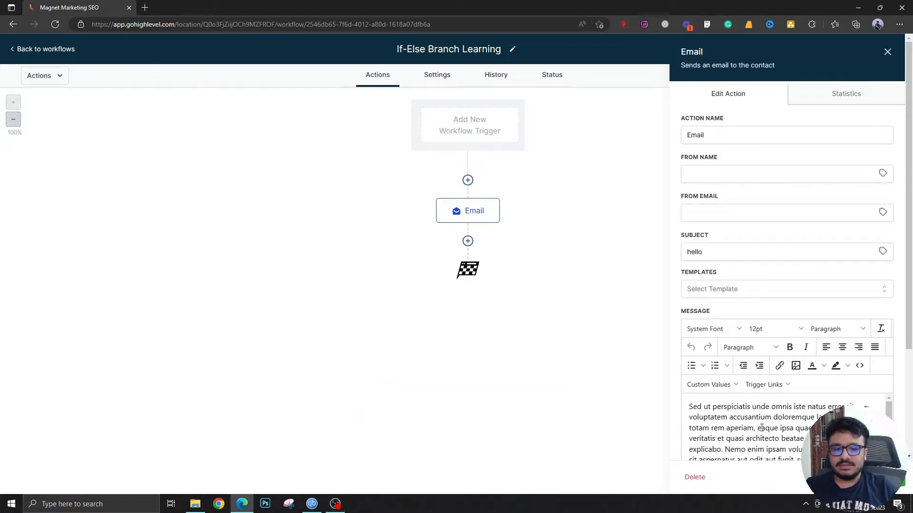
scroll(761, 428, "down", 3)
scroll(759, 399, "down", 3)
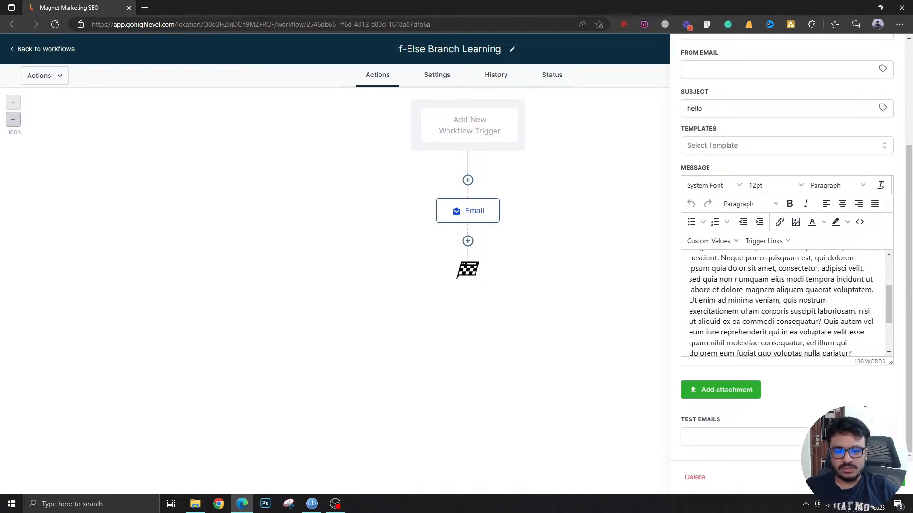
left_click(878, 477)
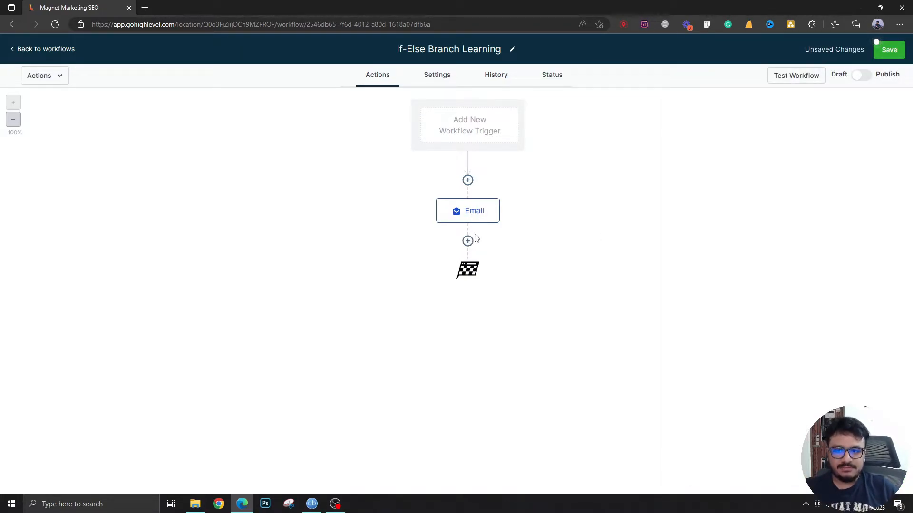
left_click(467, 241)
type("wait")
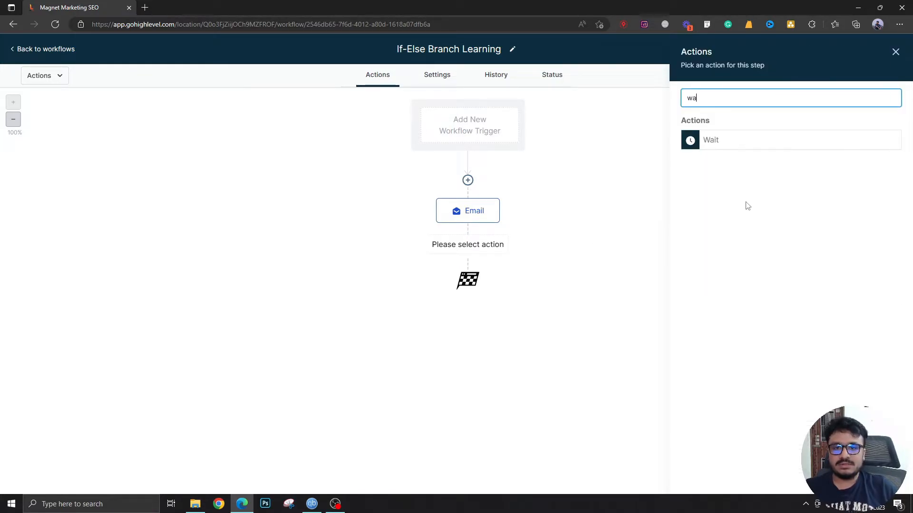
left_click(732, 143)
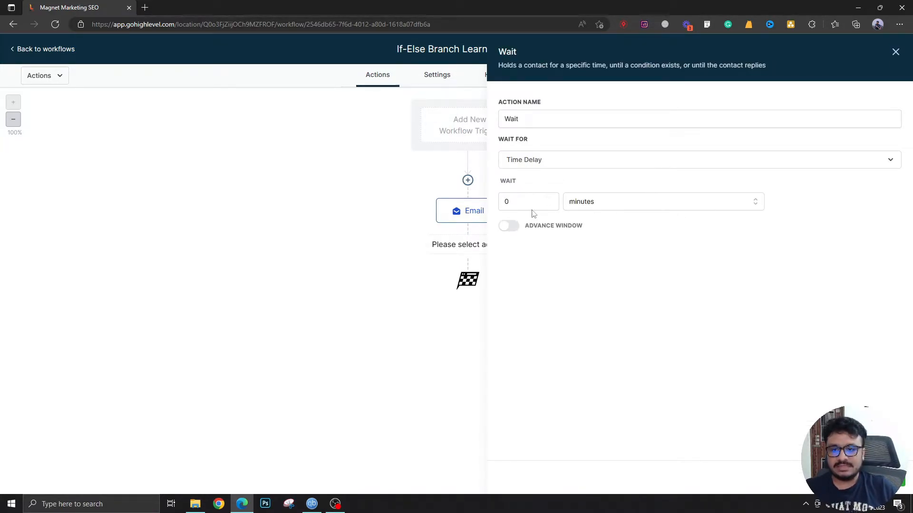
left_click(544, 161)
scroll(544, 266, "down", 2)
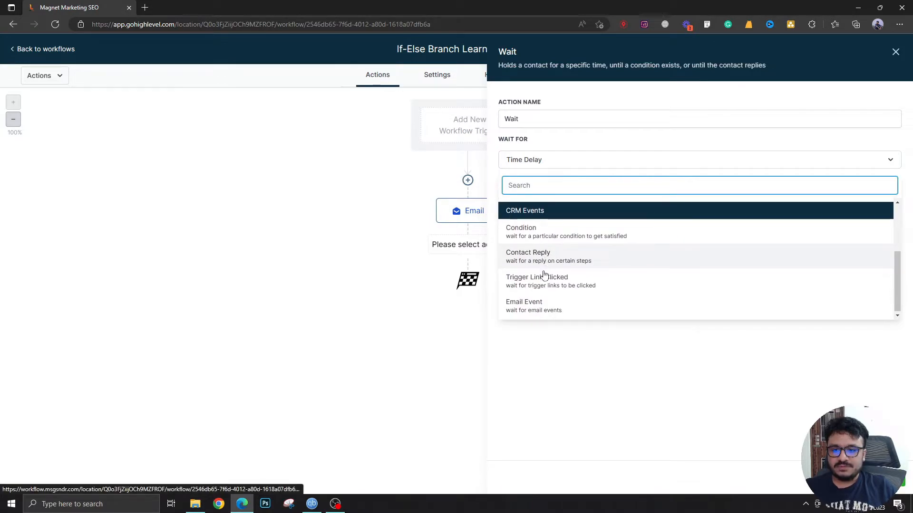
left_click(534, 306)
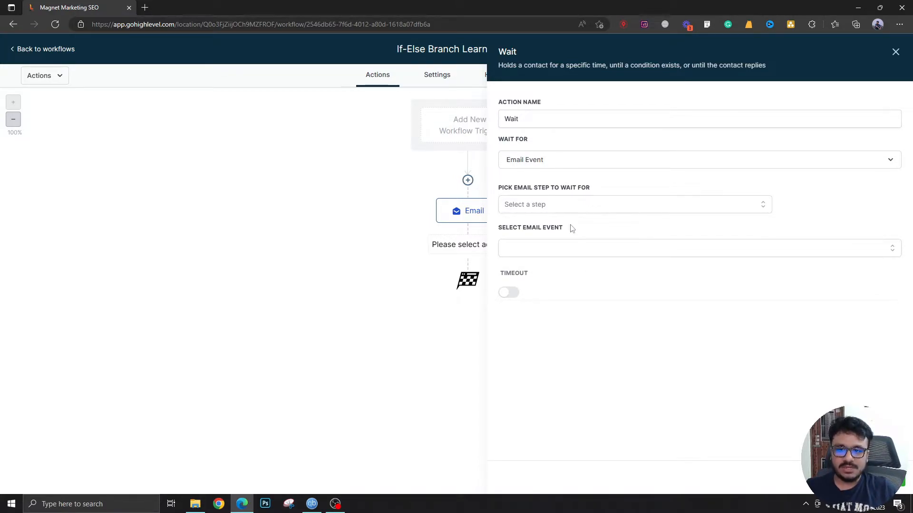
left_click(560, 210)
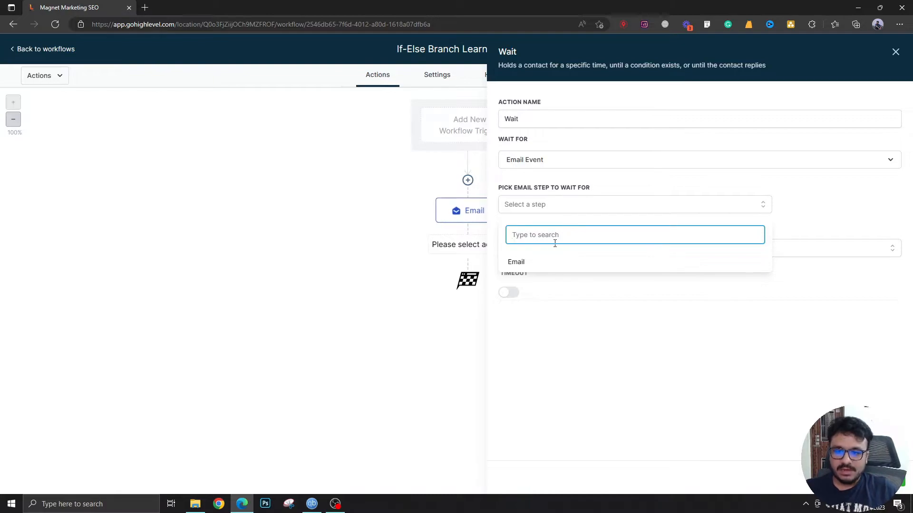
left_click(522, 269)
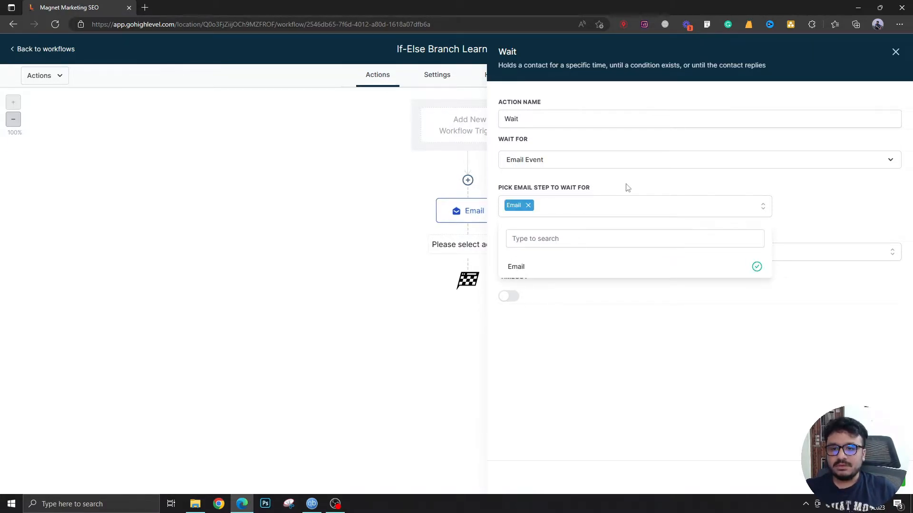
left_click(613, 189)
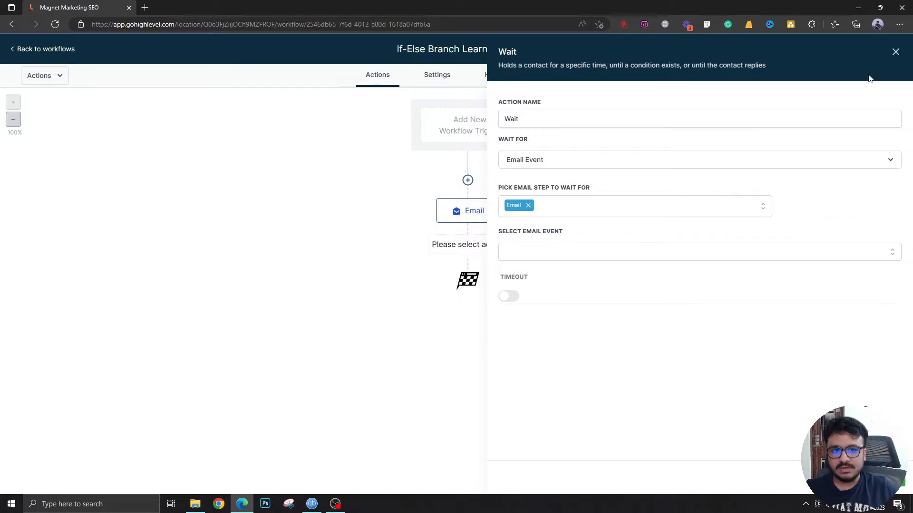
left_click(896, 52)
Rename the email action to Email 1 and save the action
left_click(488, 208)
left_click(713, 135)
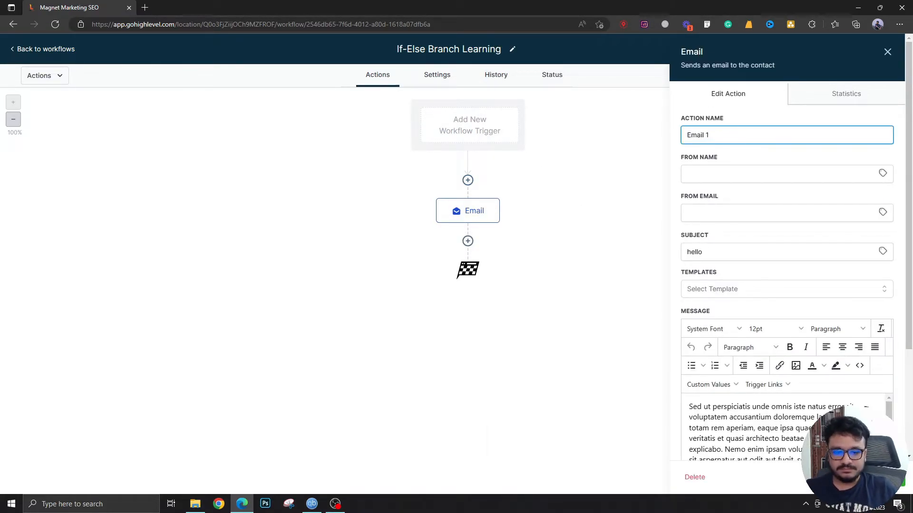
left_click(359, 308)
Add a Wait action directly after Email 1 and set it to wait for an Email Event
left_click(468, 241)
type("wa")
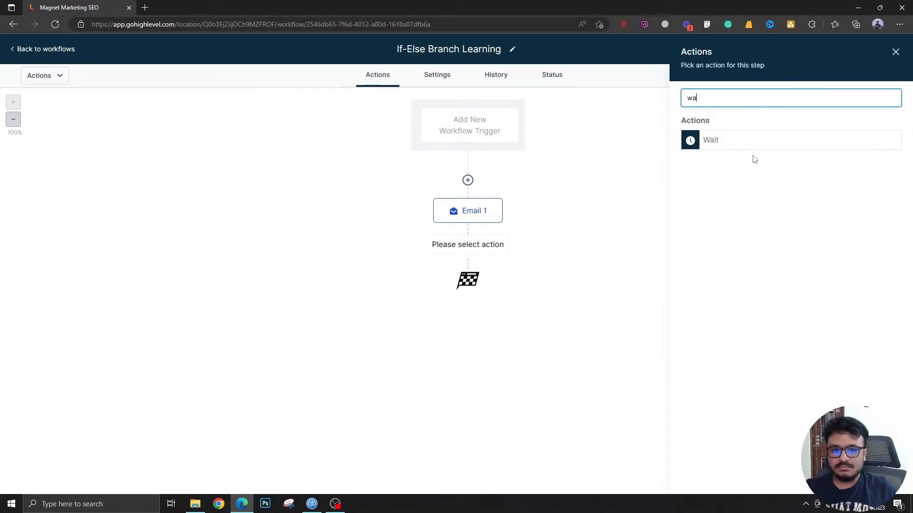
left_click(732, 146)
left_click(547, 165)
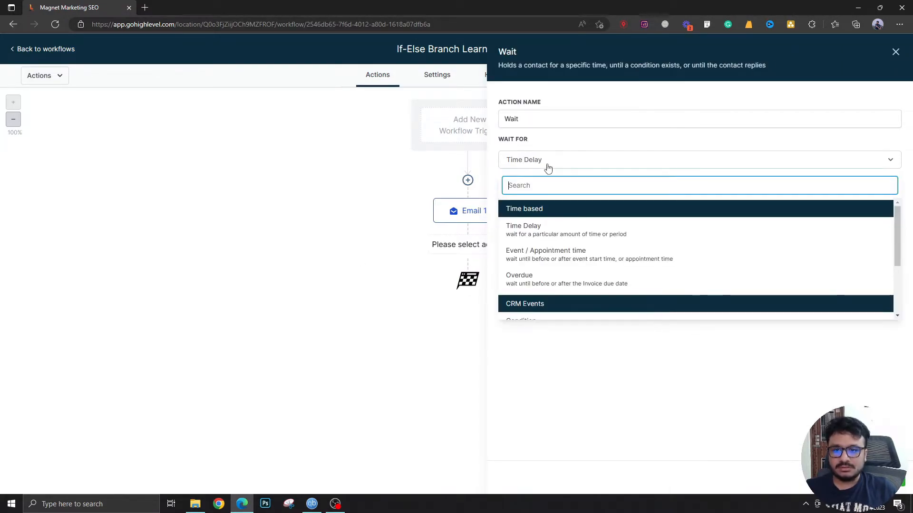
scroll(548, 281, "down", 3)
left_click(528, 303)
Pick Email 1 as the email step to wait for and Opened as the email event, and save the Wait action
left_click(539, 208)
left_click(521, 263)
left_click(819, 233)
left_click(564, 258)
left_click(510, 277)
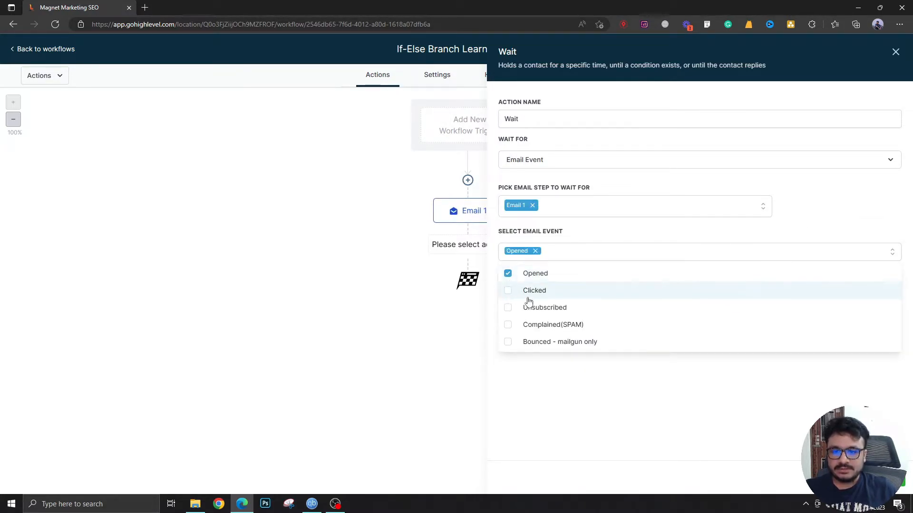
left_click(547, 368)
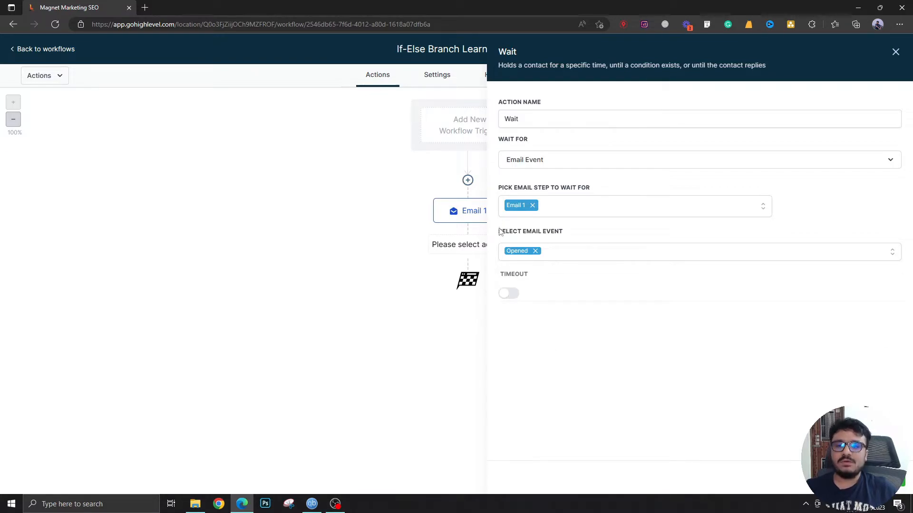
left_click(876, 478)
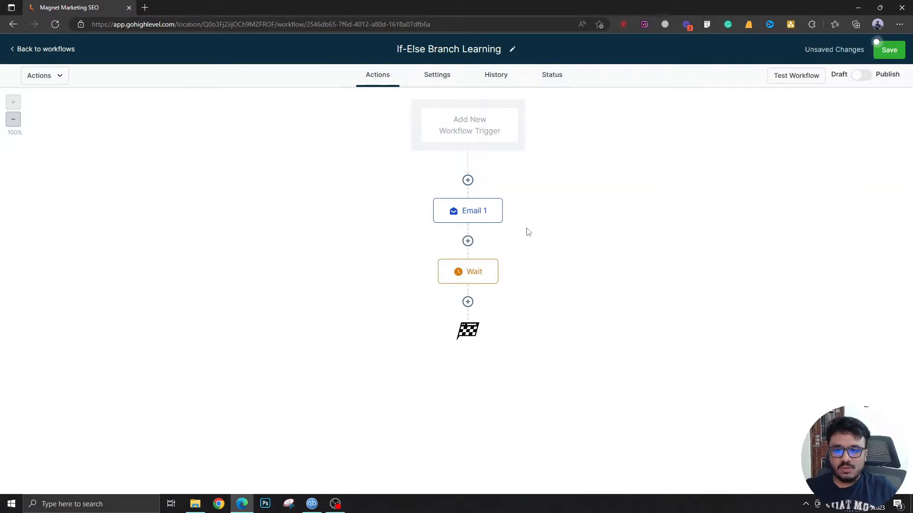
Enable the Wait action's timeout, set it to 60 minutes and save the action
left_click(471, 272)
left_click(508, 293)
double_click(506, 315)
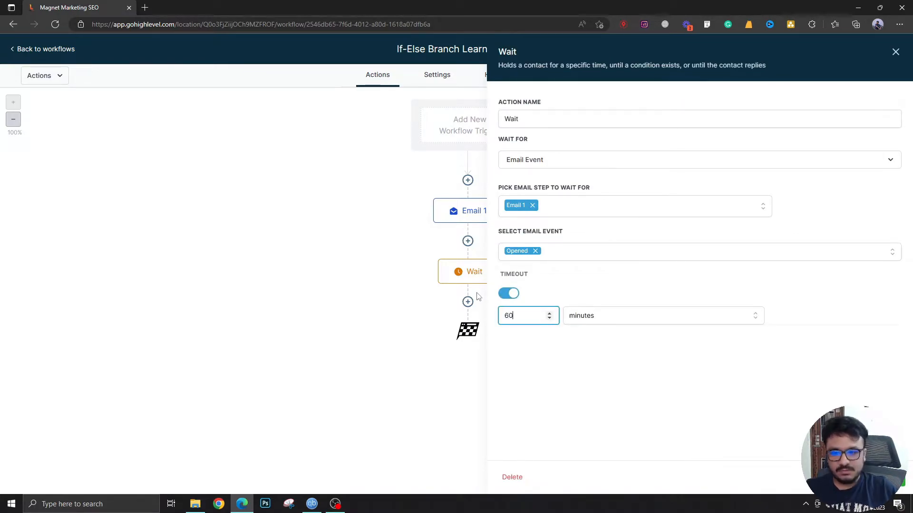
left_click(572, 355)
left_click(876, 478)
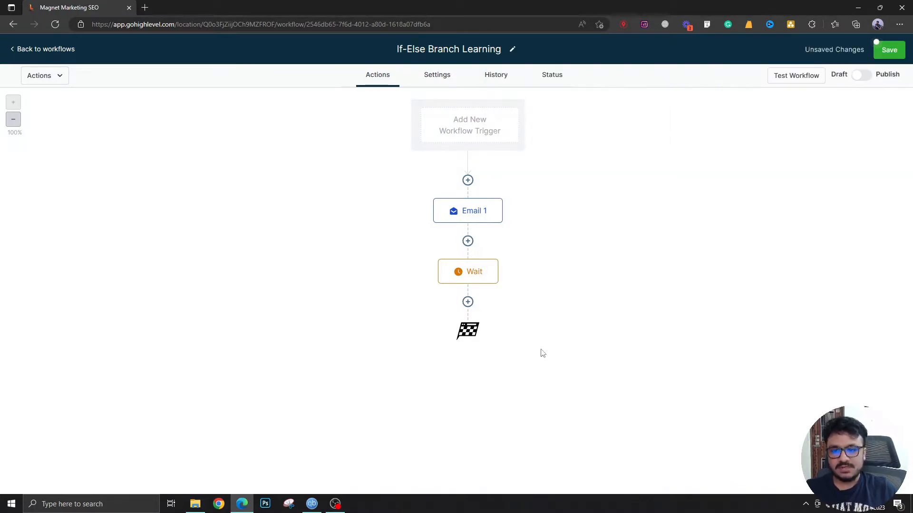
Rename the Wait action to "Wait 60 Minutes for Email To Be Opened" and save it
left_click(465, 279)
left_click(612, 115)
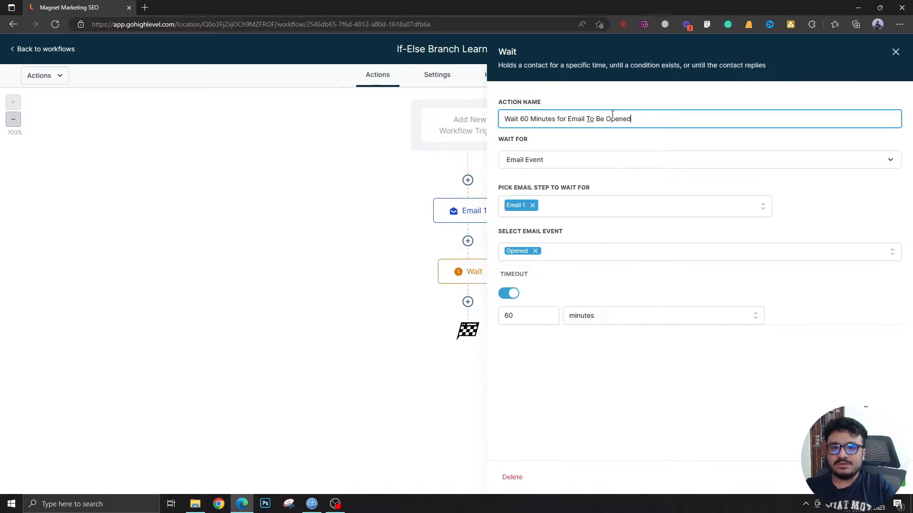
left_click(879, 477)
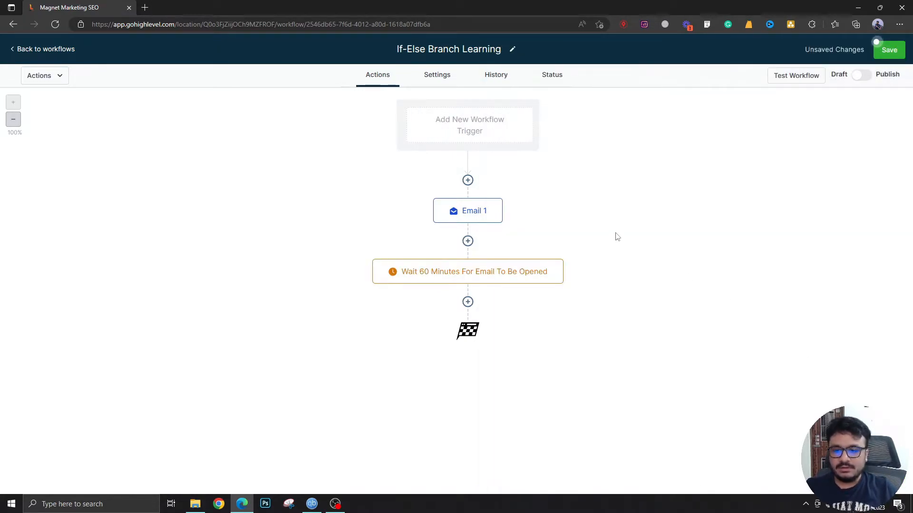
Add an If / Else action after the wait and name its branch "Opened?"
left_click(467, 302)
scroll(832, 252, "down", 15)
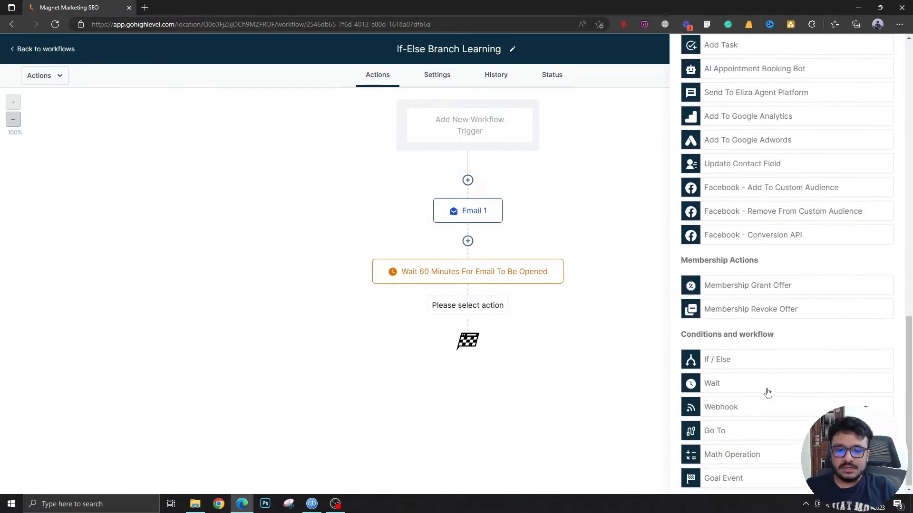
left_click(741, 366)
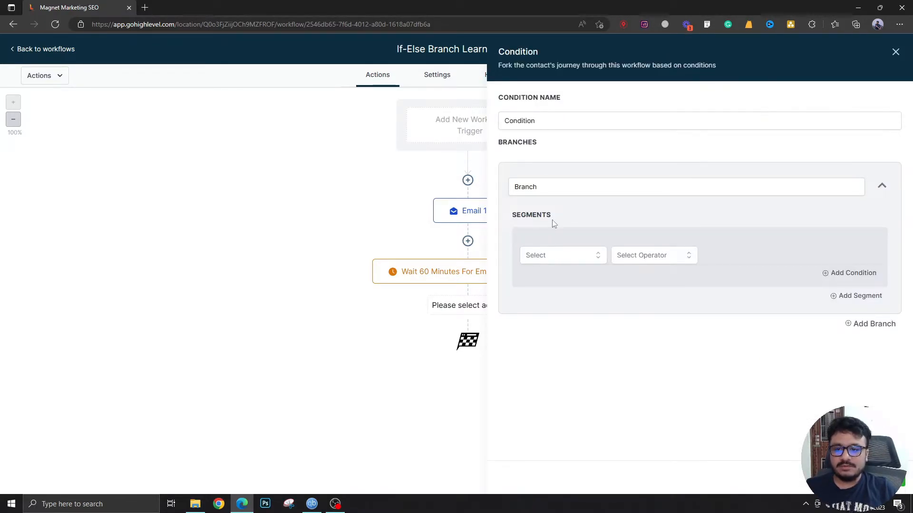
double_click(545, 187)
type("Opene")
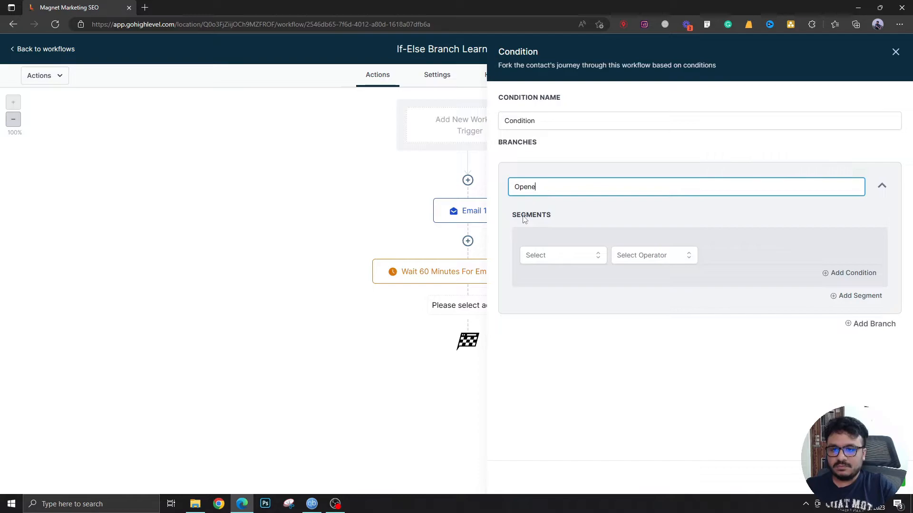
Choose the event Email Event as the condition type of the Opened? branch
left_click(567, 256)
scroll(557, 333, "down", 3)
scroll(557, 337, "up", 3)
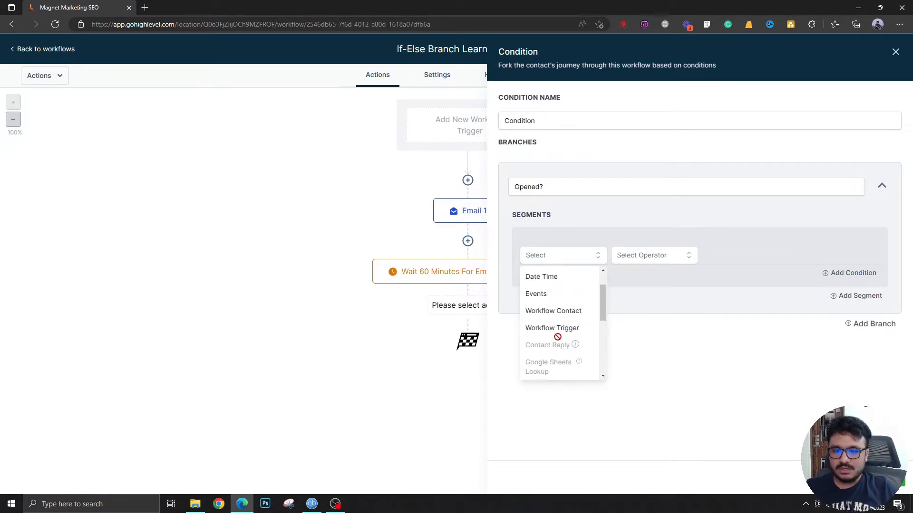
left_click(557, 311)
left_click(570, 257)
left_click(560, 326)
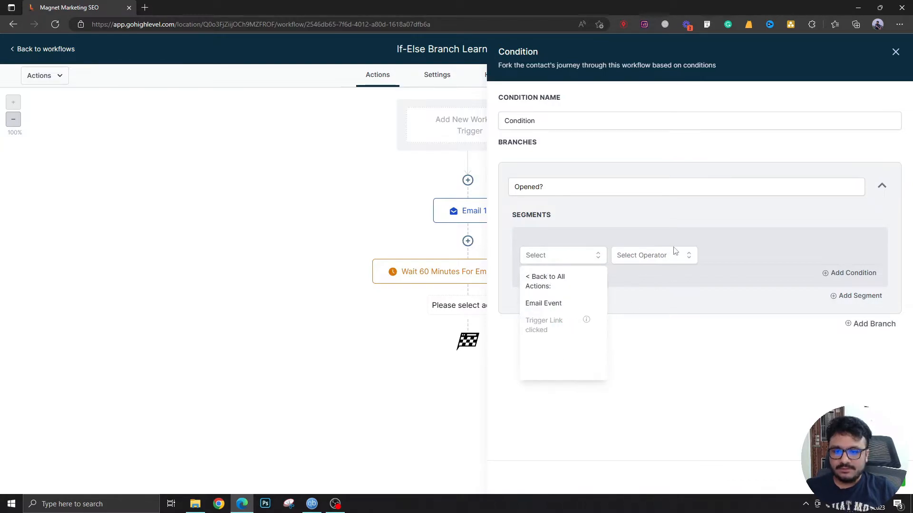
left_click(561, 303)
Complete the Opened? branch's condition with the operator Is and the value Opened, and save the If / Else action
left_click(651, 259)
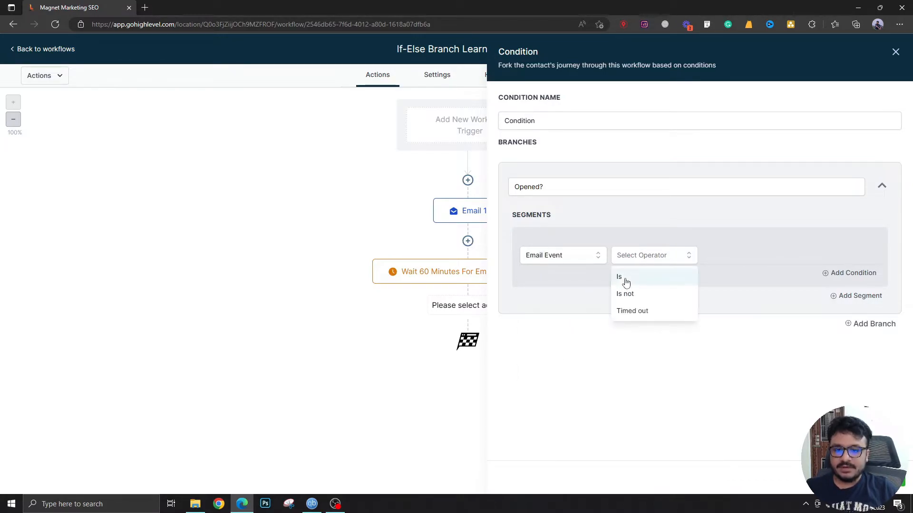
left_click(625, 280)
left_click(706, 259)
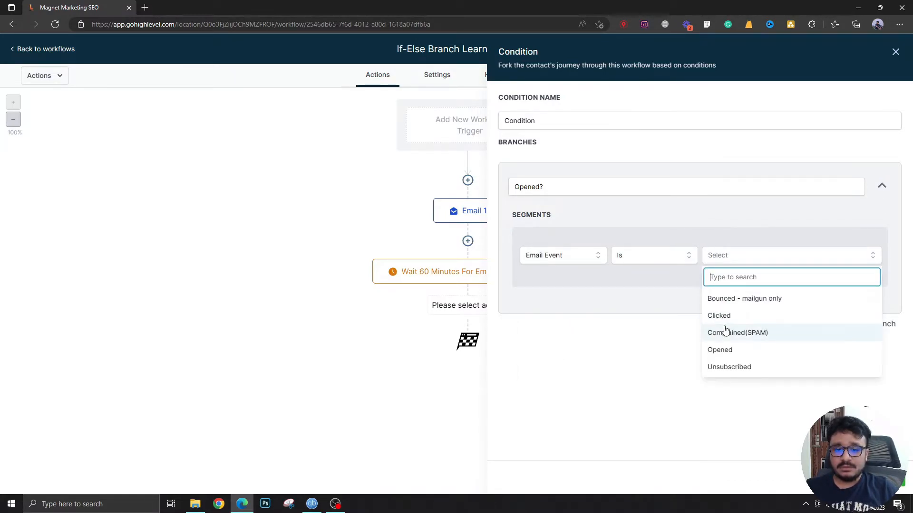
left_click(726, 350)
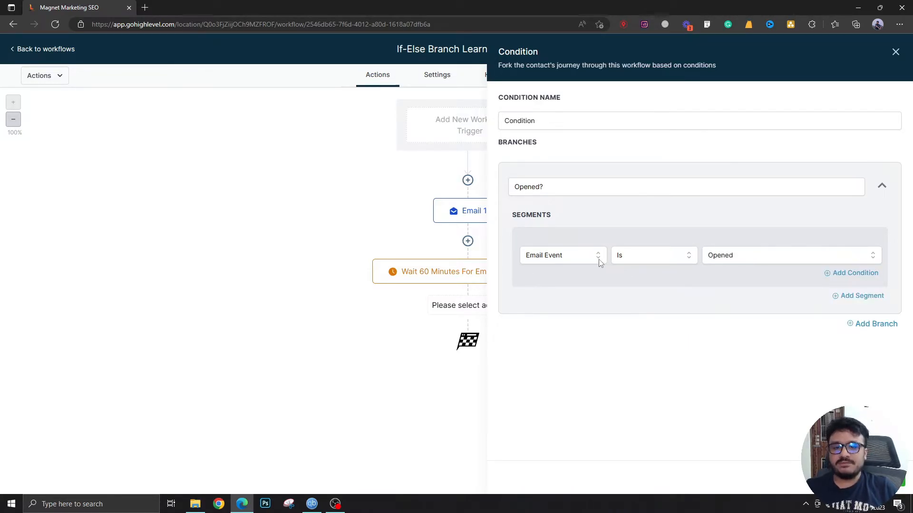
left_click(740, 260)
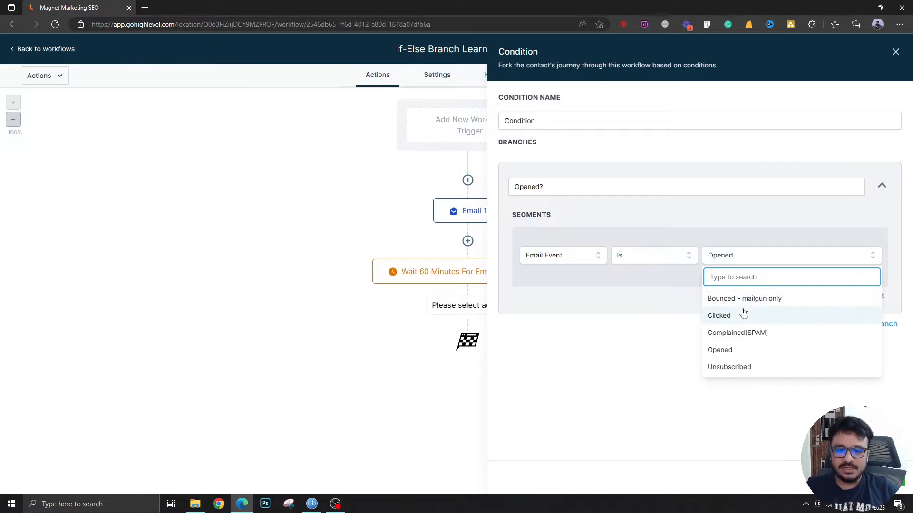
left_click(768, 257)
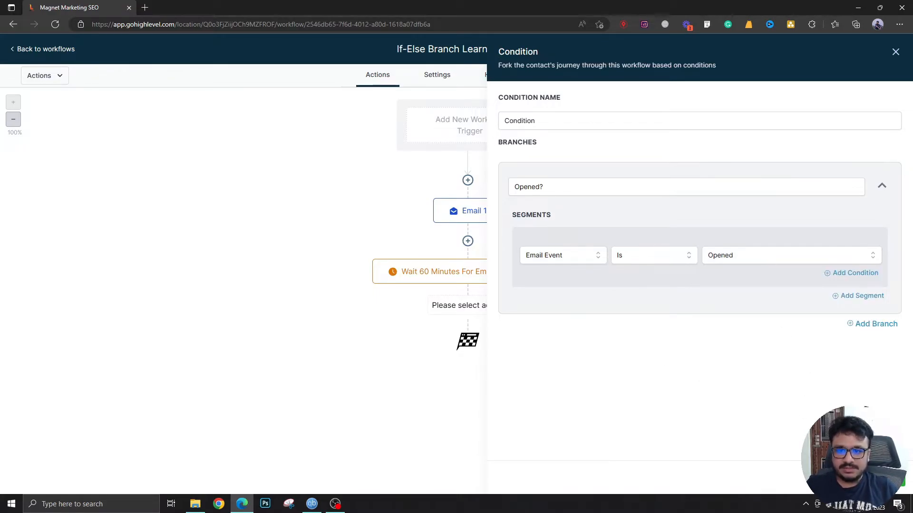
left_click(877, 478)
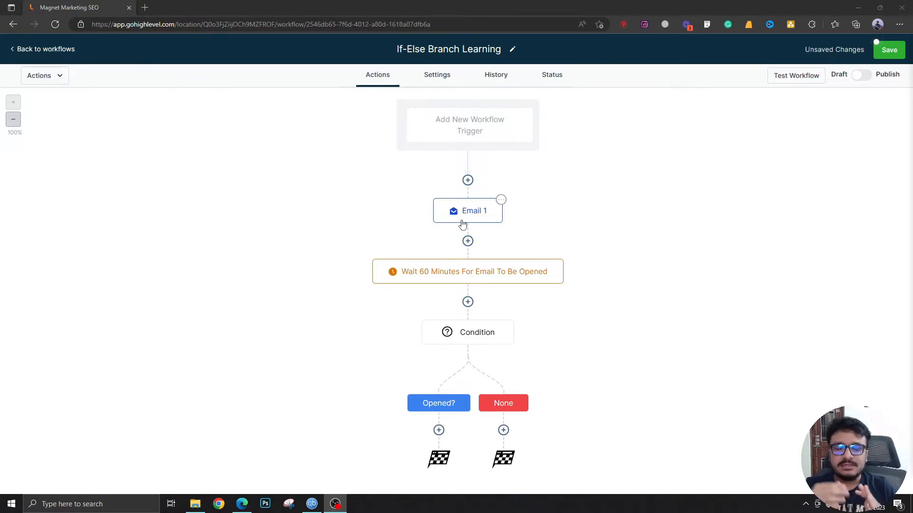
Review the email event options available in the 60-minute Wait action and close it without changes
left_click(495, 274)
left_click(595, 256)
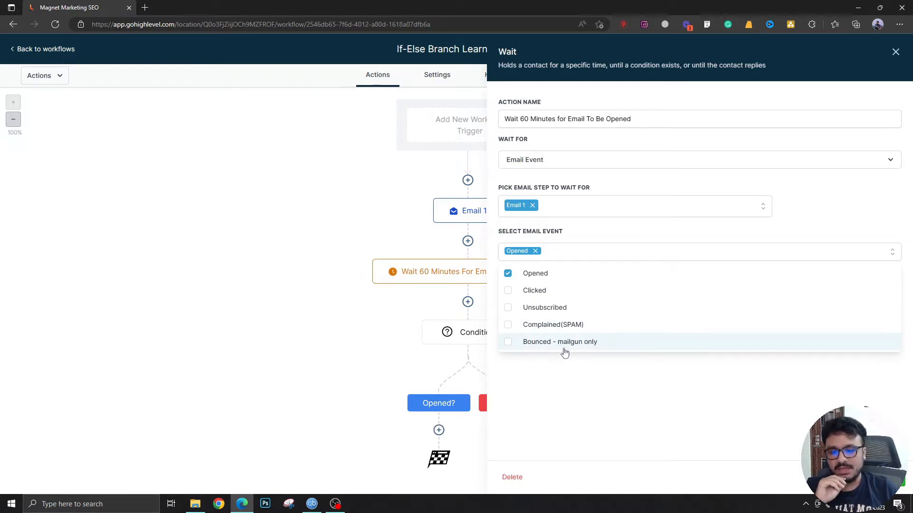
left_click(580, 362)
left_click(584, 259)
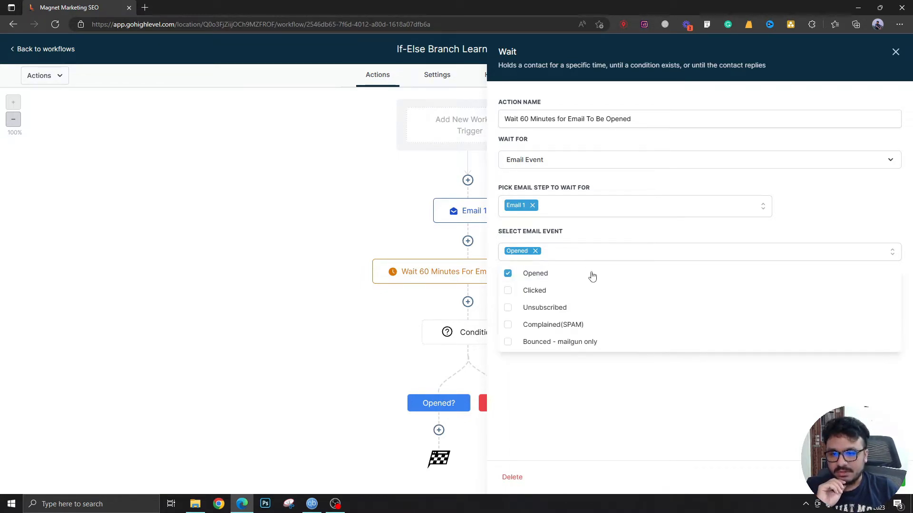
left_click(551, 373)
left_click(896, 53)
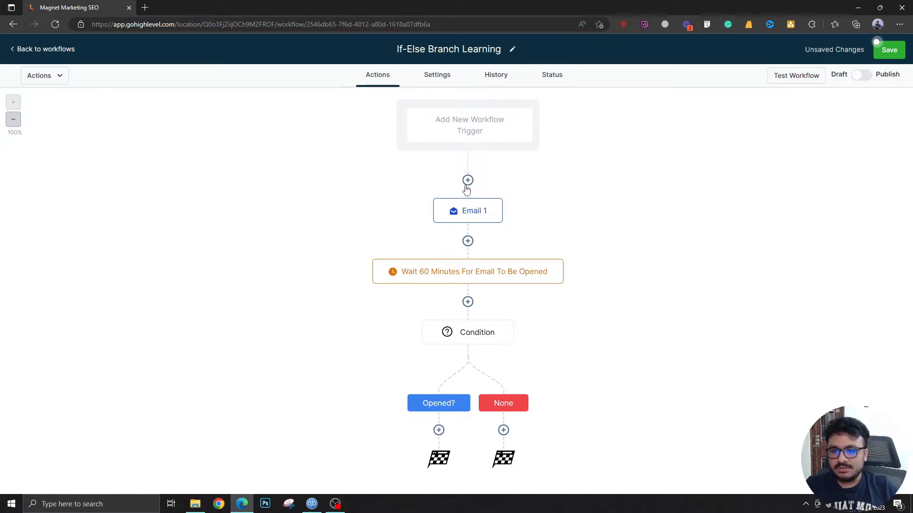
Delete the Email 1 action together with all actions below it
left_click(501, 200)
left_click(540, 285)
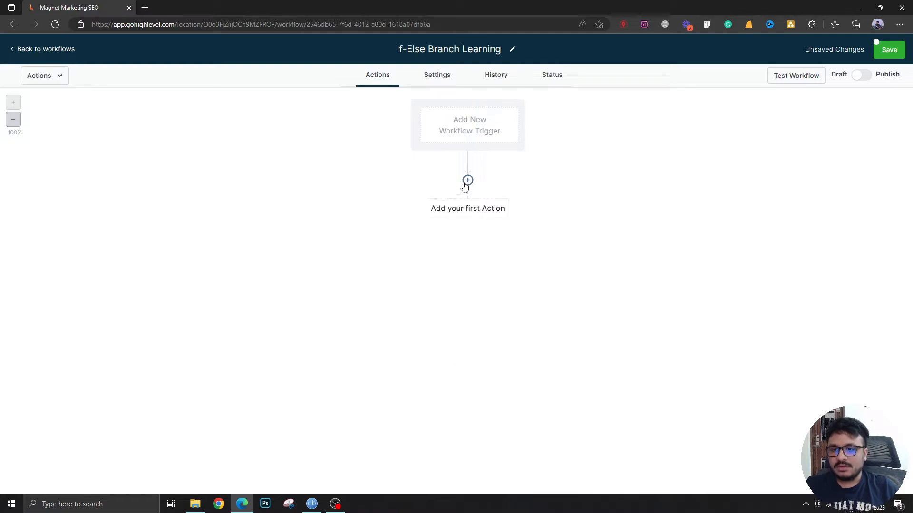
Add an If / Else action as the workflow's first action
left_click(467, 184)
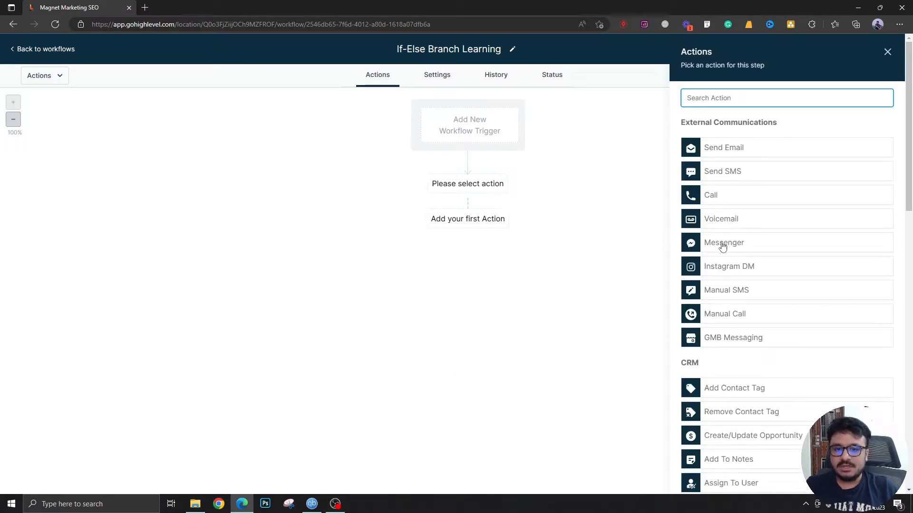
scroll(722, 249, "down", 15)
left_click(716, 363)
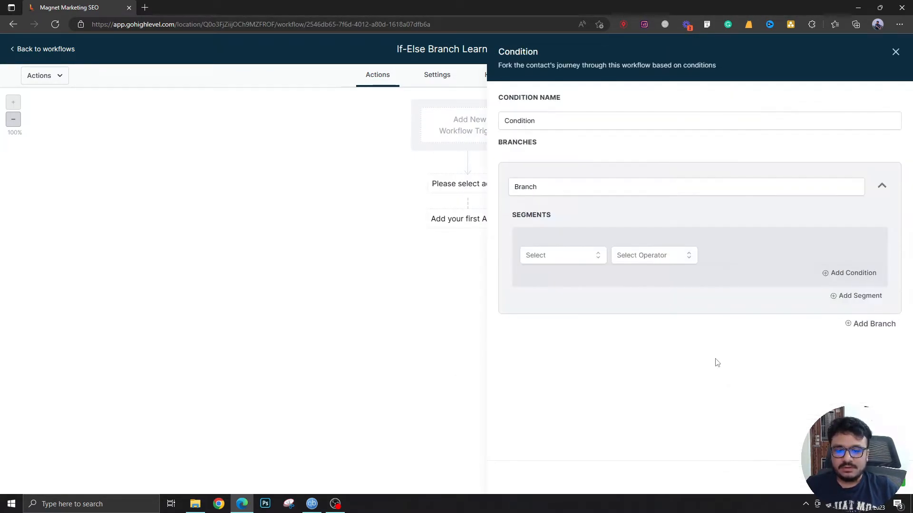
Browse the contact detail fields and set the branch condition to Assigned user with the operator Is empty
left_click(559, 261)
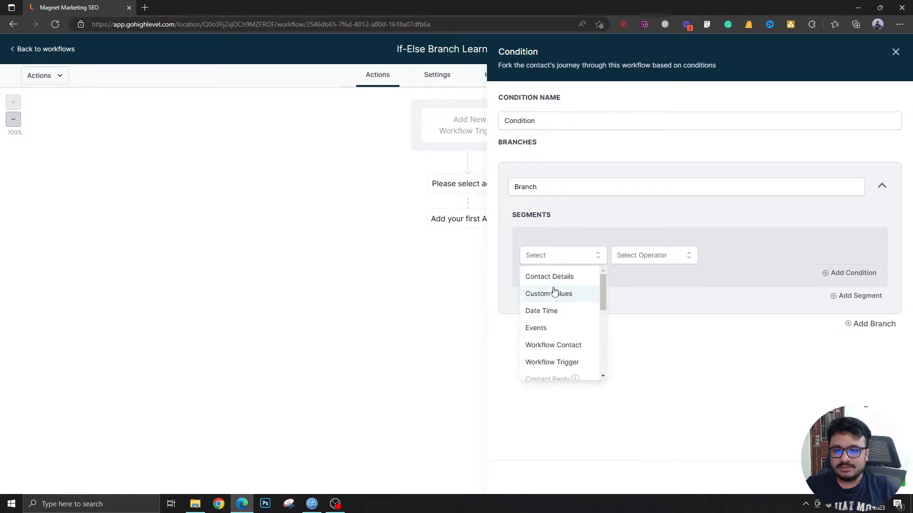
left_click(538, 278)
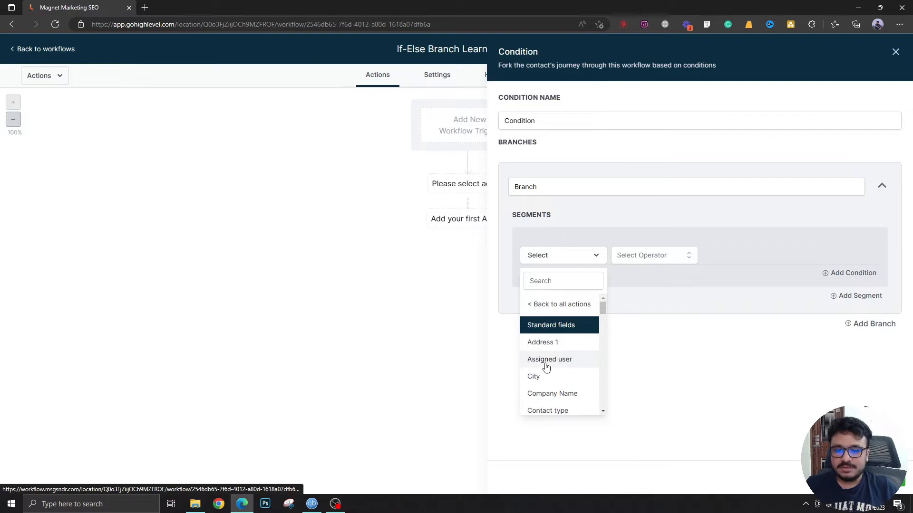
scroll(545, 355, "down", 6)
scroll(543, 351, "up", 5)
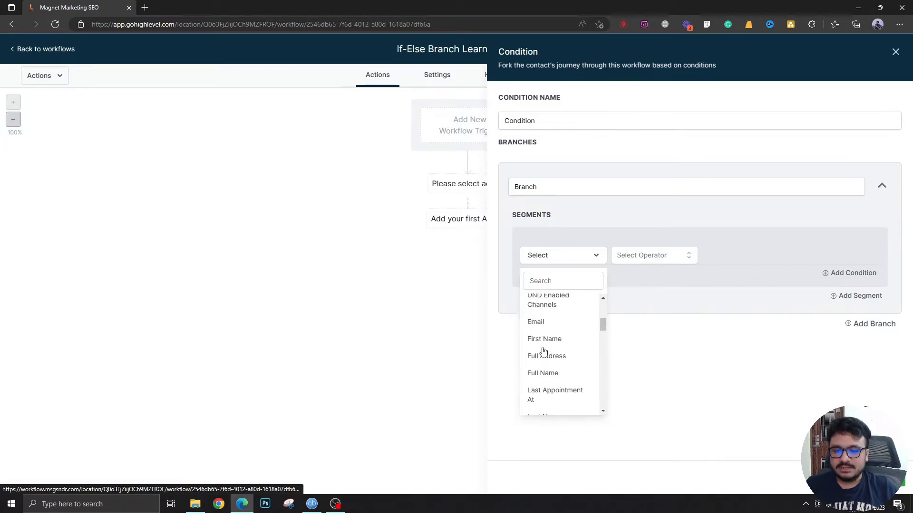
scroll(543, 351, "down", 6)
scroll(543, 351, "up", 8)
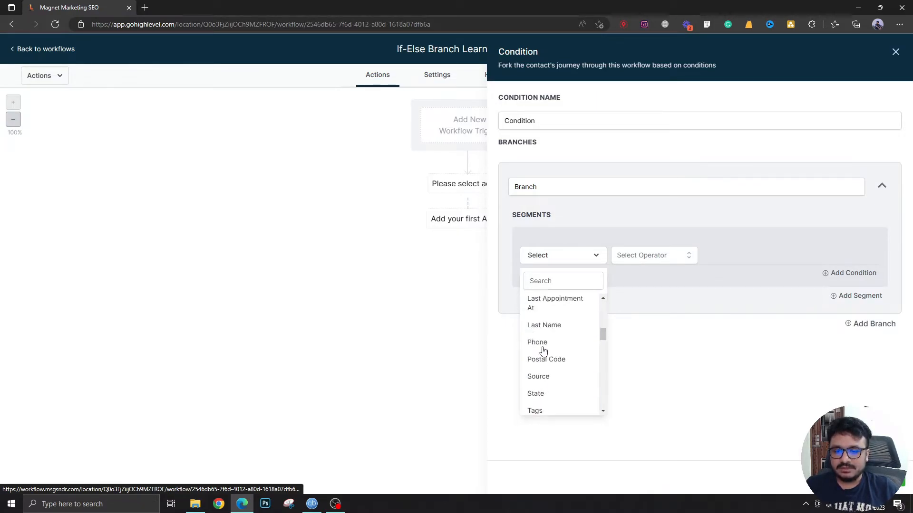
scroll(542, 349, "down", 3)
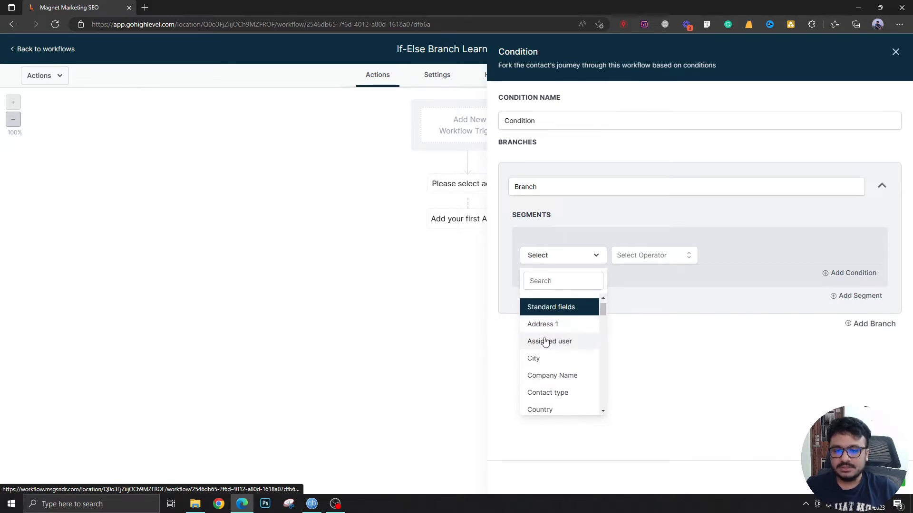
scroll(548, 345, "up", 2)
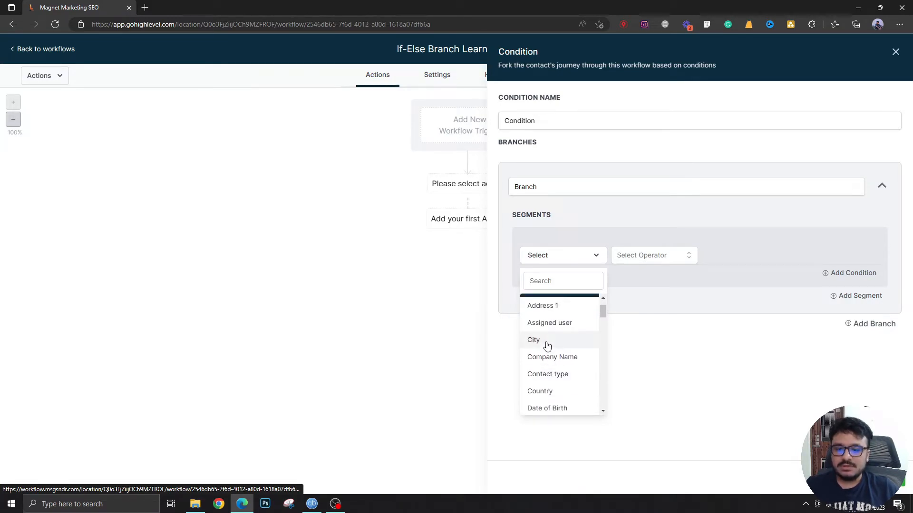
scroll(544, 365, "down", 4)
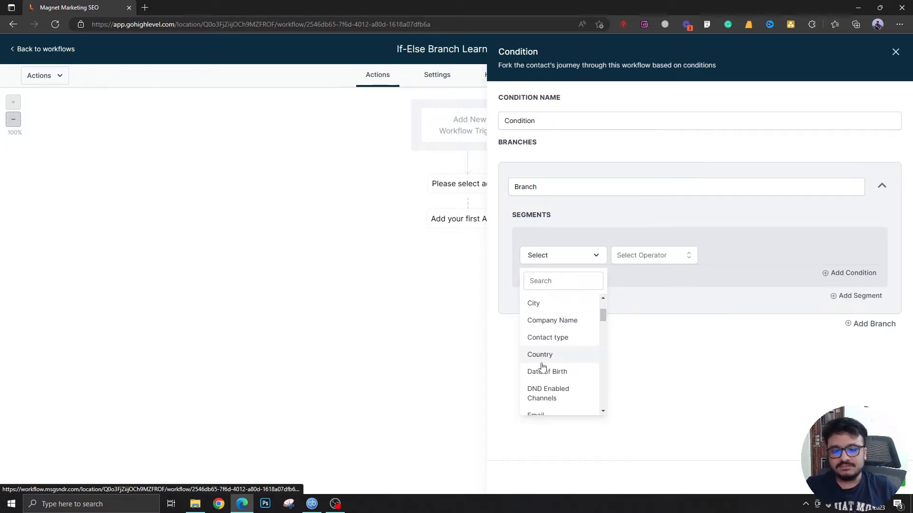
scroll(556, 387, "down", 1)
scroll(556, 375, "up", 3)
left_click(561, 341)
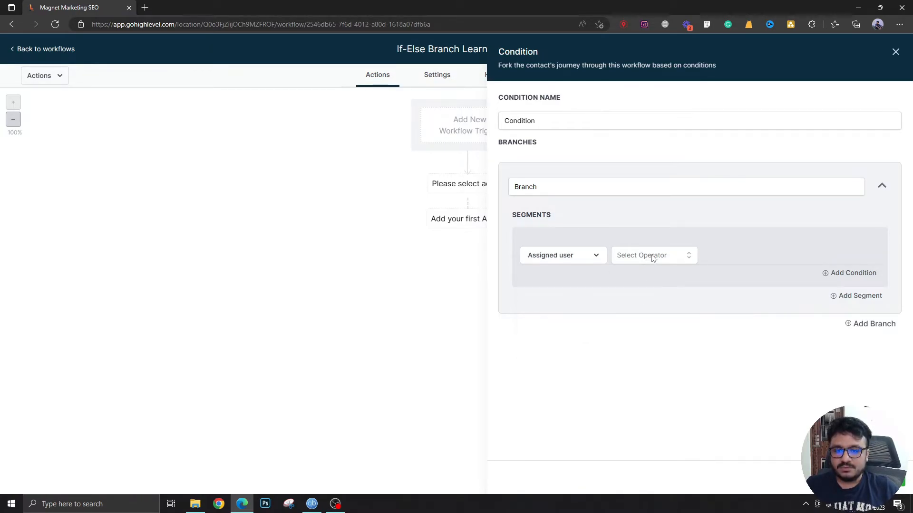
left_click(652, 257)
left_click(634, 329)
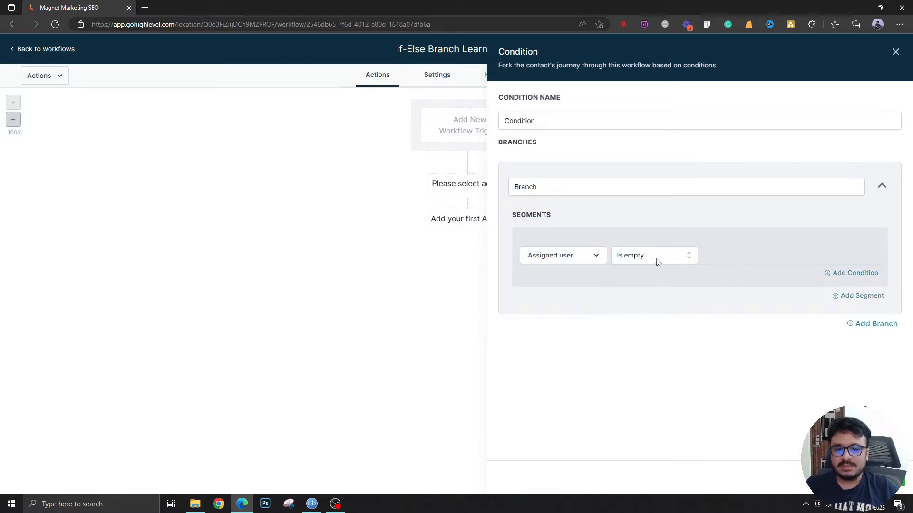
Rename the branch as No Assigned User and save the If / Else action
double_click(554, 191)
type("M")
type("o ASss")
key("BackSpace")
key("BackSpace")
key("BackSpace")
type("ssigned User")
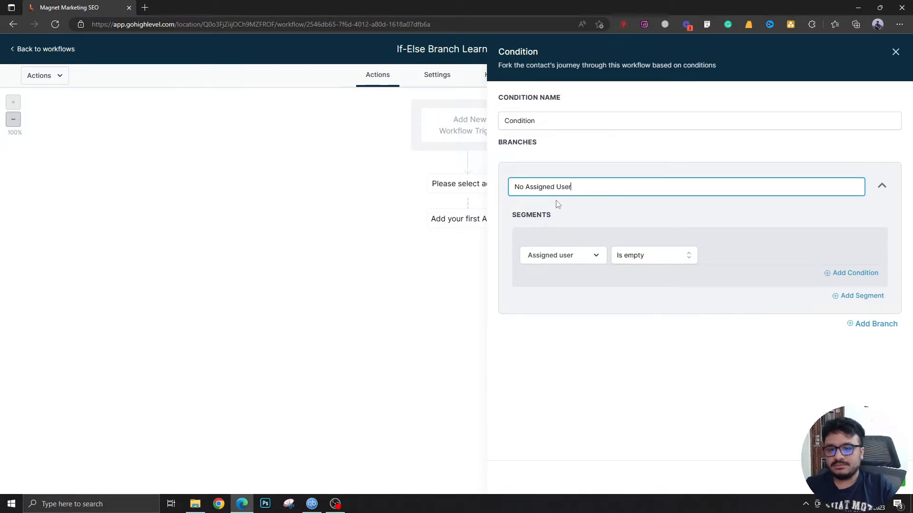
left_click(900, 485)
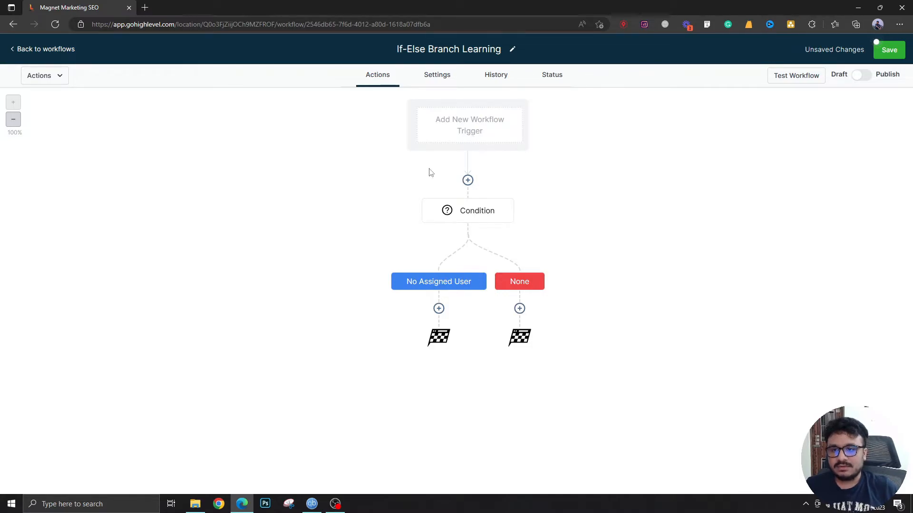
left_click(472, 218)
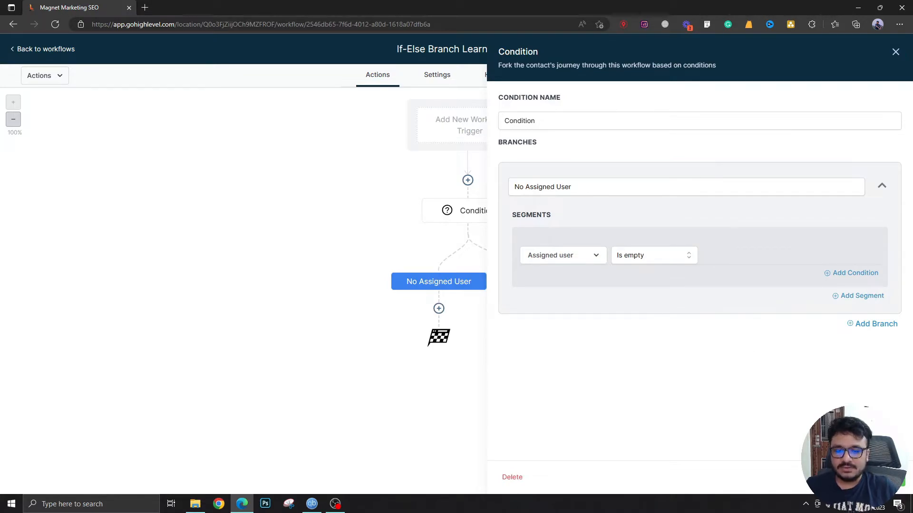
left_click(875, 478)
Add an Assign To User action under the No Assigned User branch and save it
left_click(439, 309)
type("as")
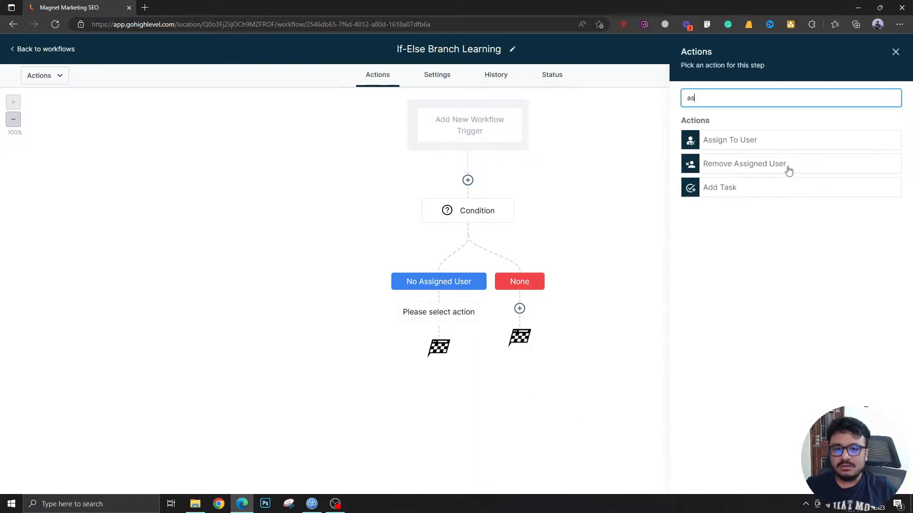
left_click(758, 143)
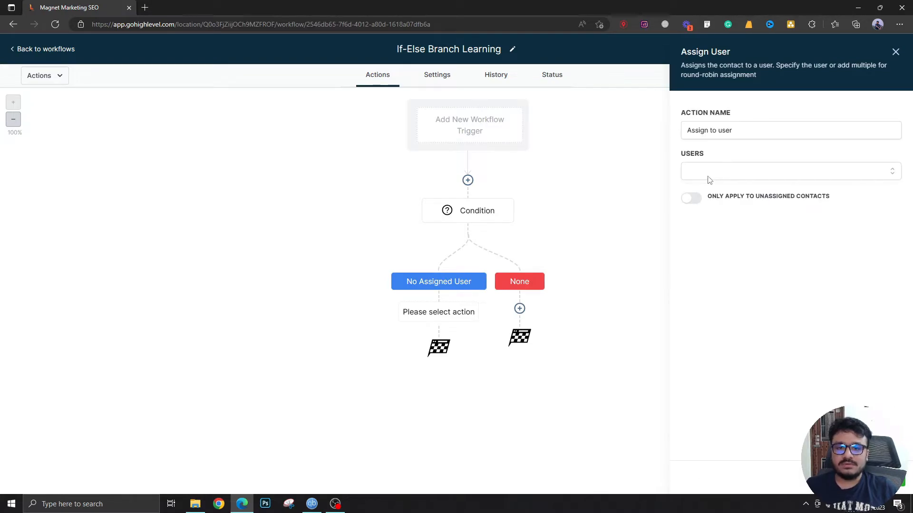
left_click(709, 176)
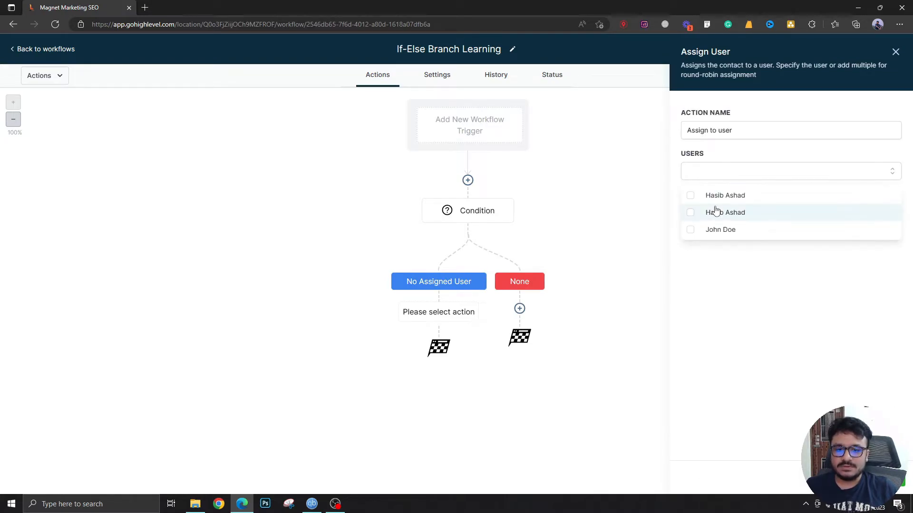
left_click(703, 320)
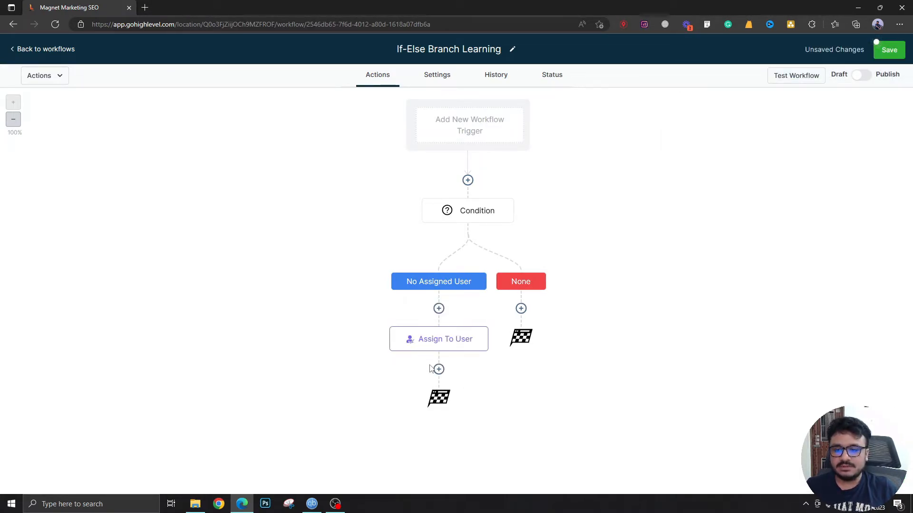
left_click(437, 368)
type("a")
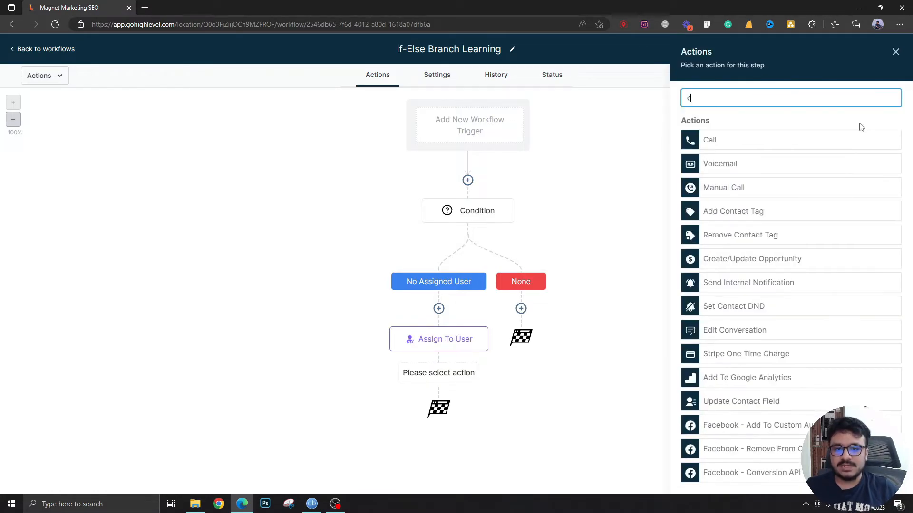
key("BackSpace")
type("tas")
left_click(747, 141)
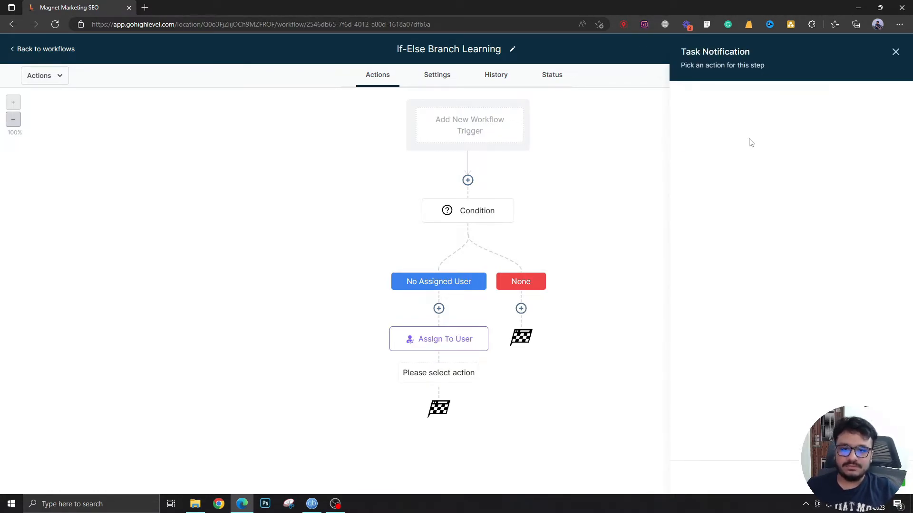
left_click(888, 48)
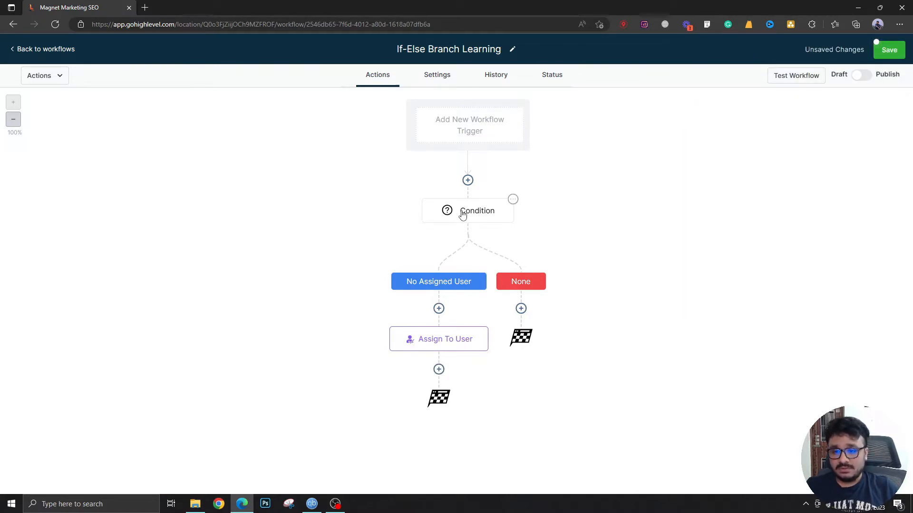
Delete the If / Else condition together with all actions below it
left_click(462, 215)
left_click(512, 477)
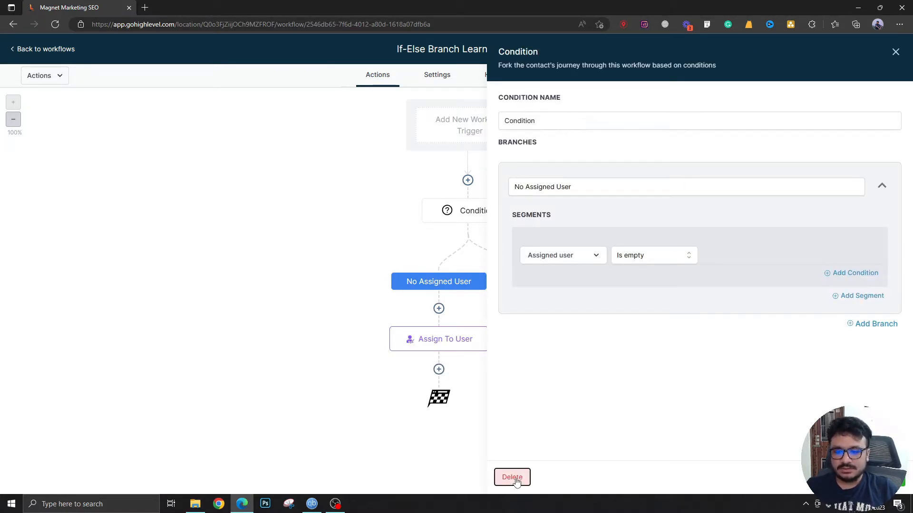
left_click(555, 310)
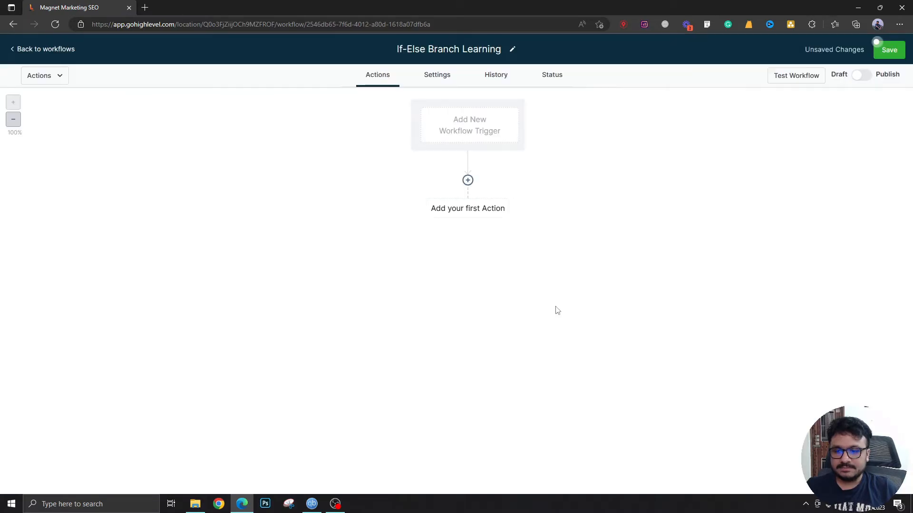
Start a new If / Else action as the workflow's first action
left_click(468, 180)
type("if")
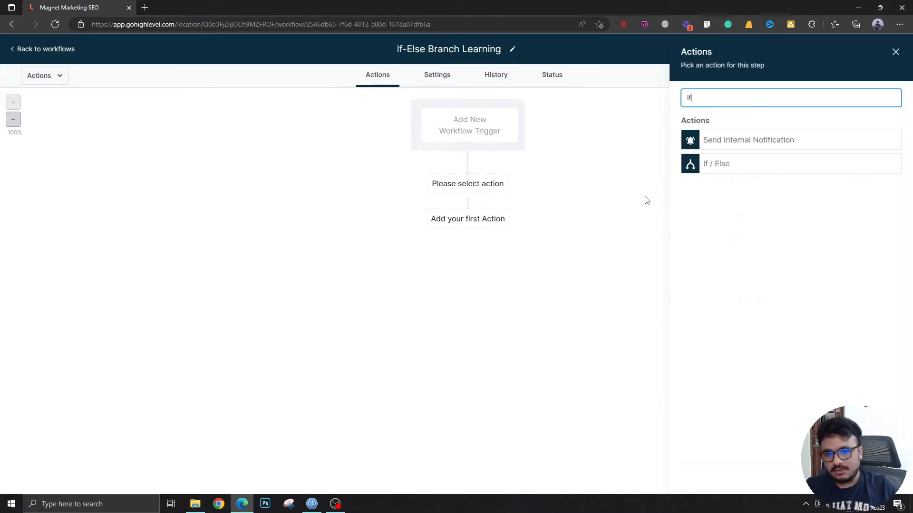
left_click(723, 171)
Set the branch condition to the contact detail Contact type with the operator Is, and show the selectable contact types
left_click(580, 256)
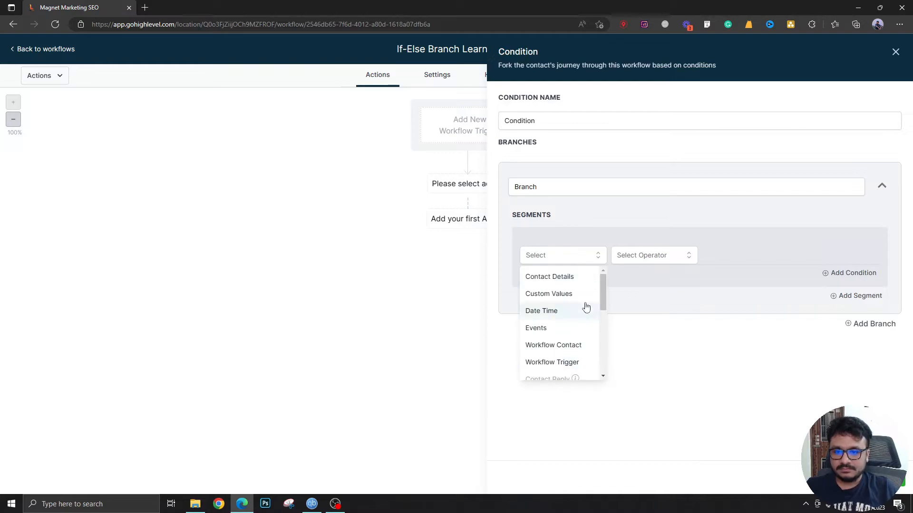
left_click(574, 277)
scroll(561, 361, "down", 1)
scroll(561, 365, "down", 2)
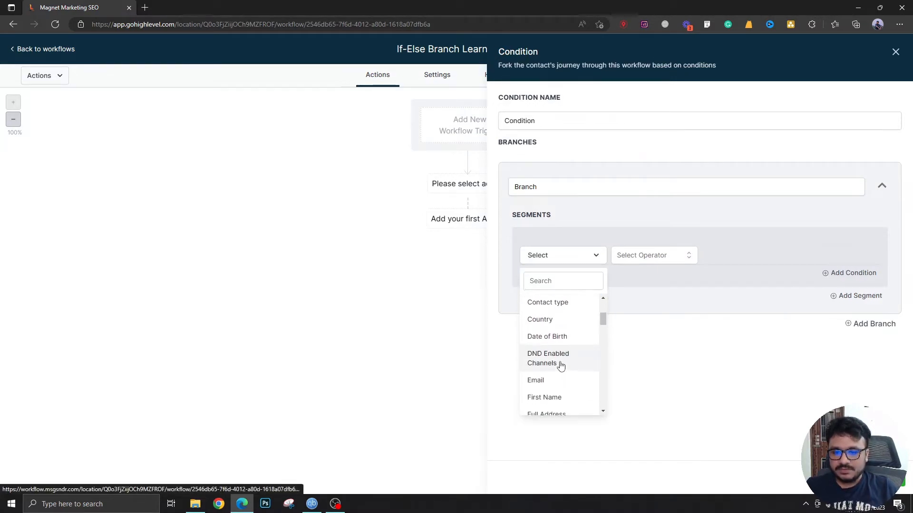
scroll(534, 365, "up", 3)
scroll(536, 362, "down", 1)
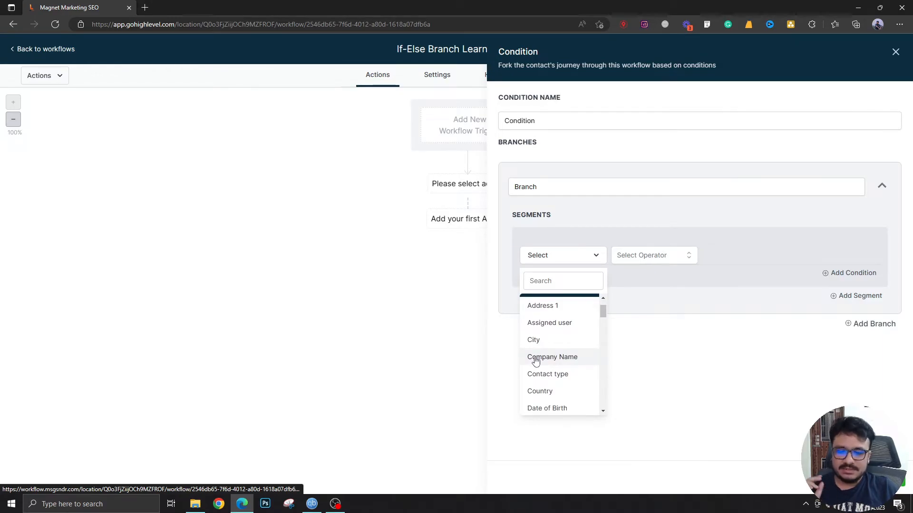
scroll(536, 359, "down", 1)
left_click(550, 340)
left_click(652, 257)
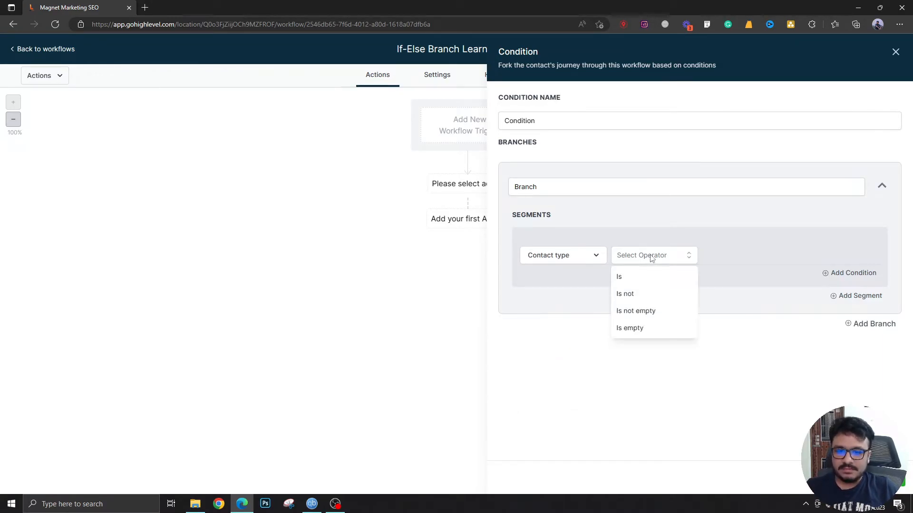
left_click(637, 277)
left_click(729, 261)
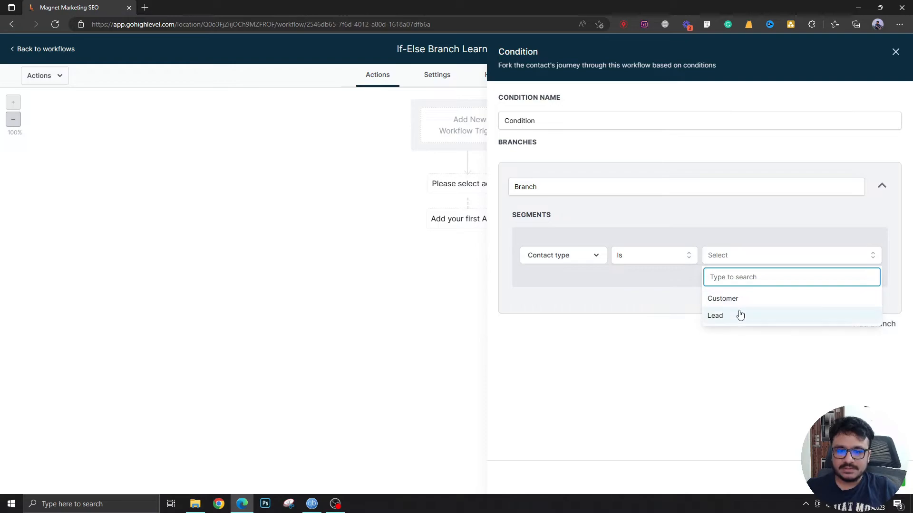
Review the custom contact fields usable as a branch condition and close the If / Else action without saving
left_click(570, 264)
scroll(564, 350, "down", 4)
scroll(556, 355, "down", 5)
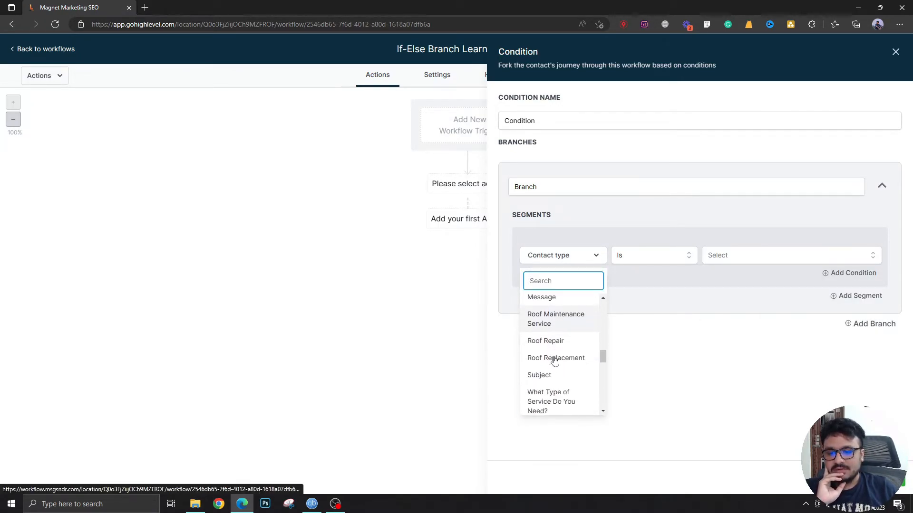
scroll(553, 356, "down", 2)
scroll(553, 356, "up", 3)
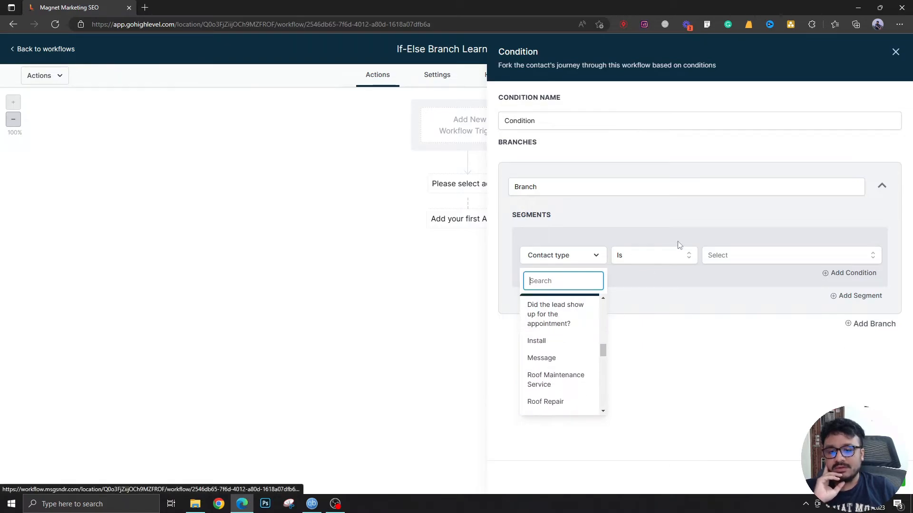
left_click(895, 51)
Add a Form Submitted workflow trigger filtered so that the form is FREE QUOTE, and save it
left_click(431, 120)
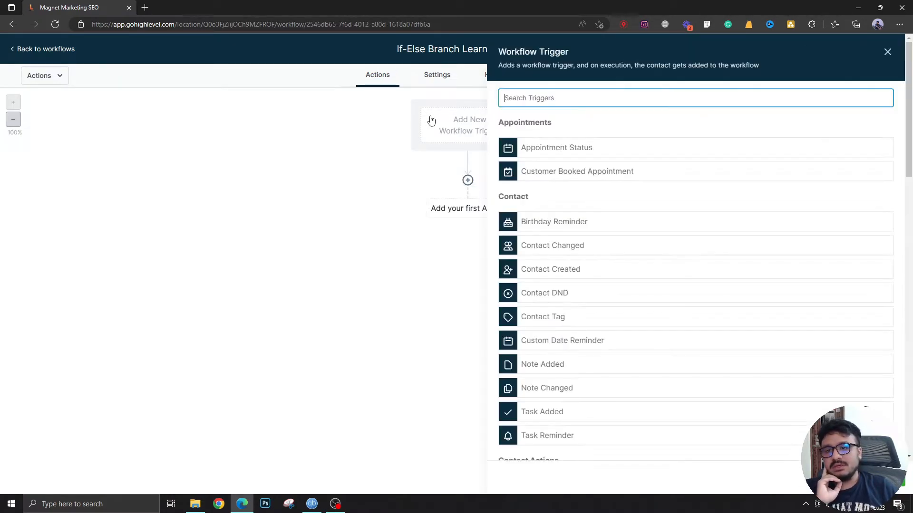
type("fo")
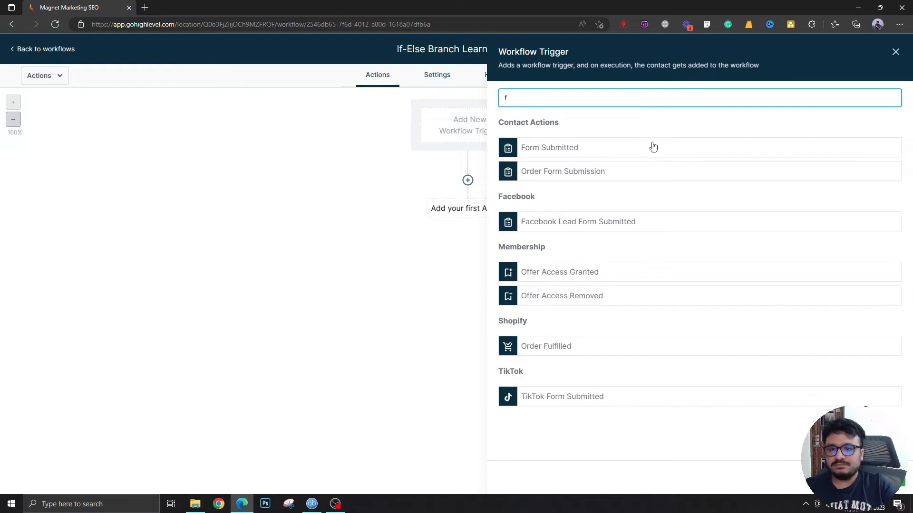
left_click(653, 147)
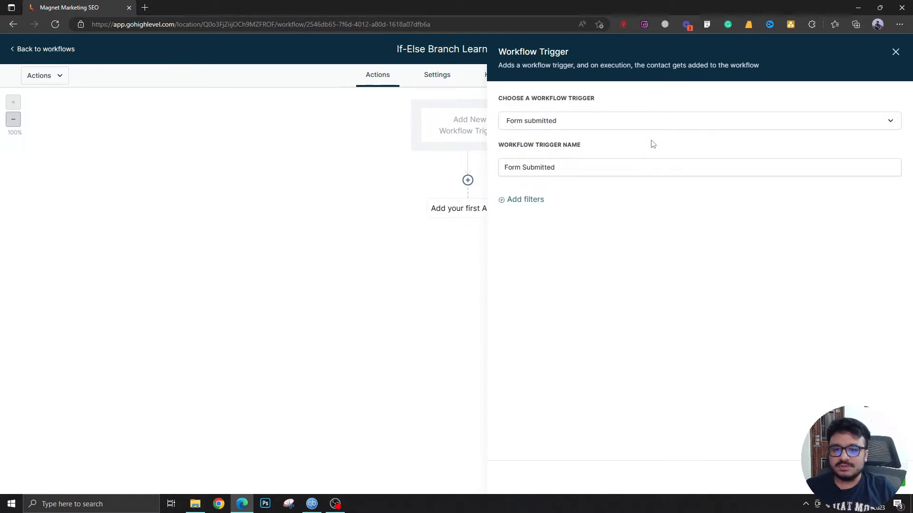
left_click(541, 199)
left_click(553, 213)
left_click(538, 279)
left_click(719, 211)
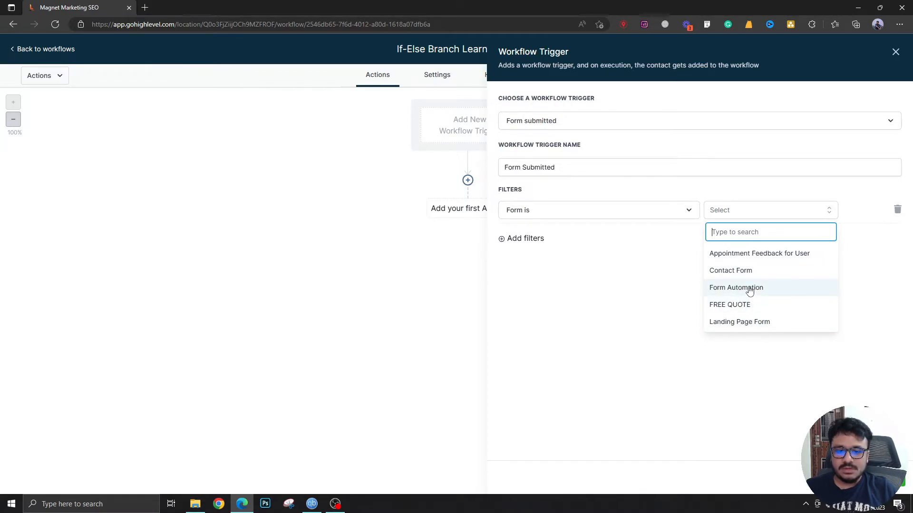
left_click(752, 305)
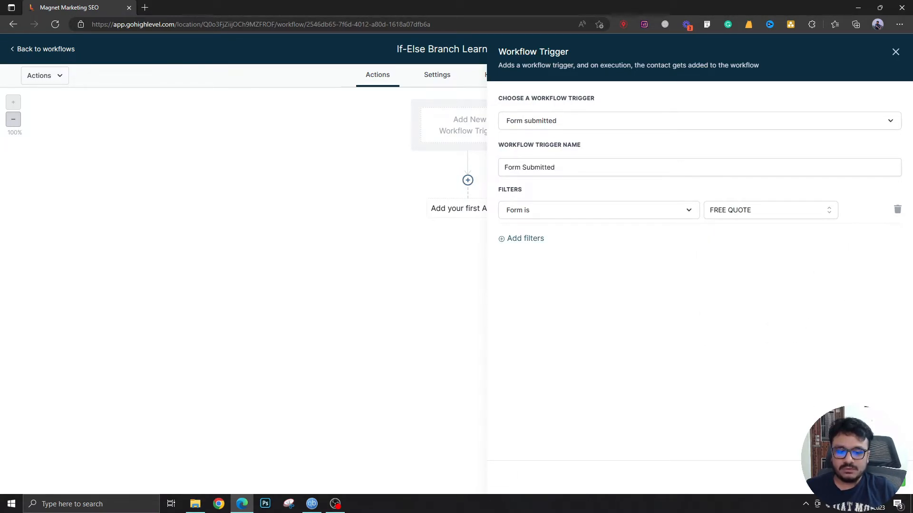
left_click(876, 477)
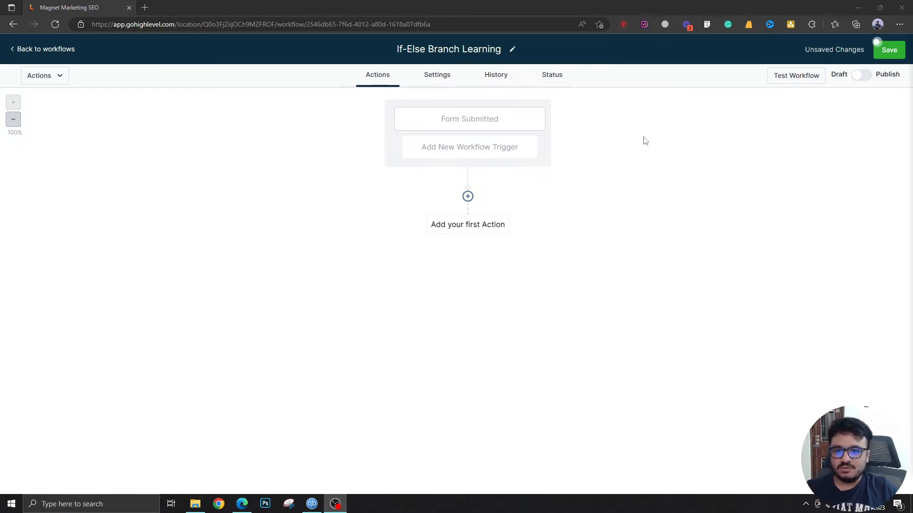
Start an If / Else action whose branch tests the custom contact field "What Type of Service Do You Need?"
left_click(468, 196)
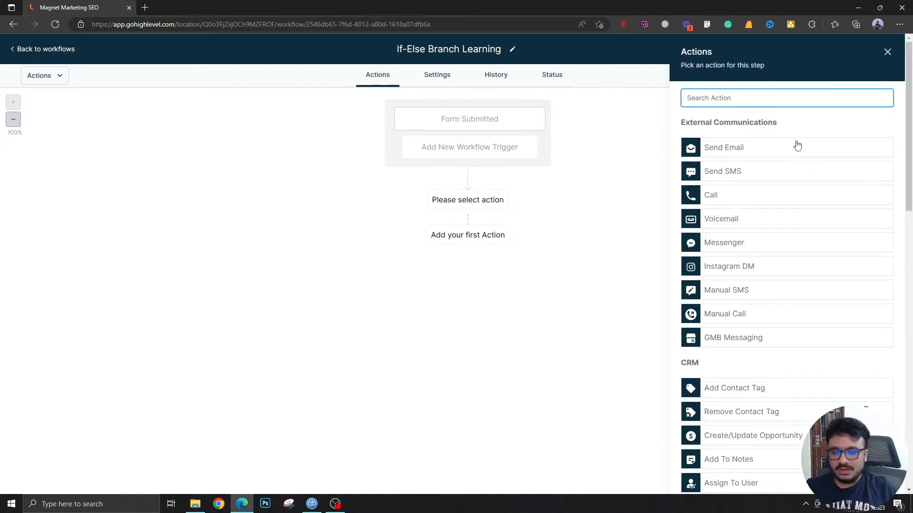
type("if")
left_click(766, 173)
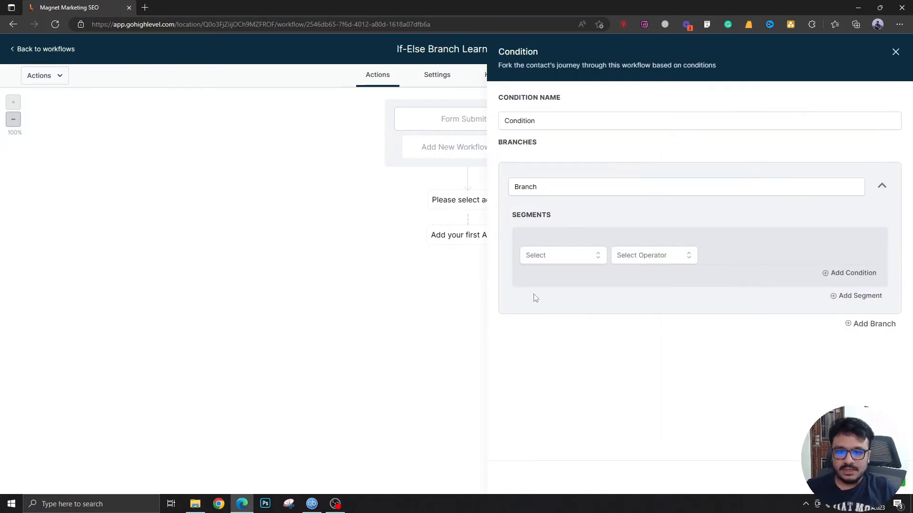
left_click(536, 255)
left_click(548, 284)
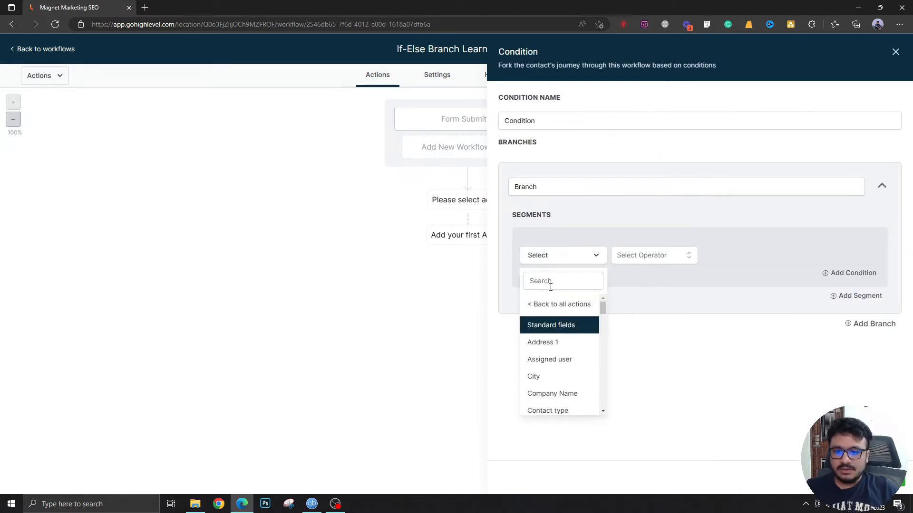
scroll(566, 360, "down", 6)
scroll(570, 362, "down", 3)
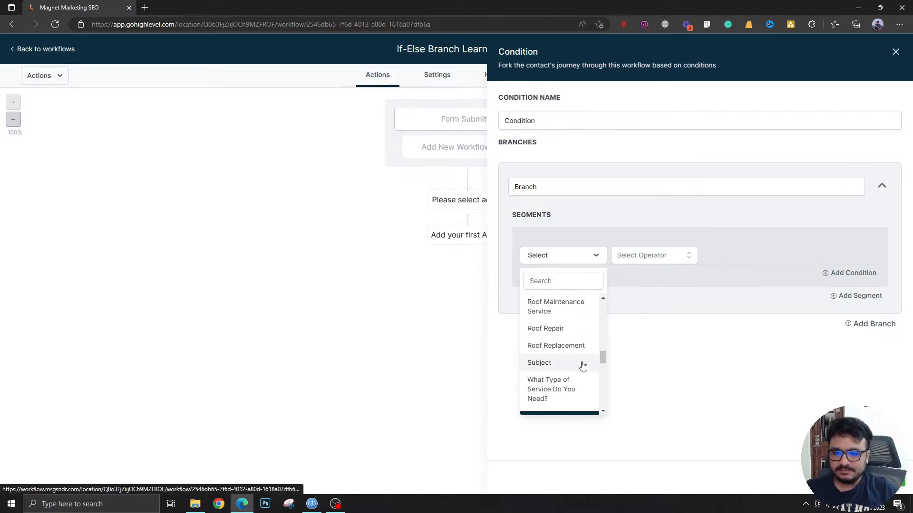
left_click(555, 389)
Complete the service-type condition with the operator Is and value Roof Repair, and name the branch "Repair?"
left_click(663, 256)
left_click(639, 276)
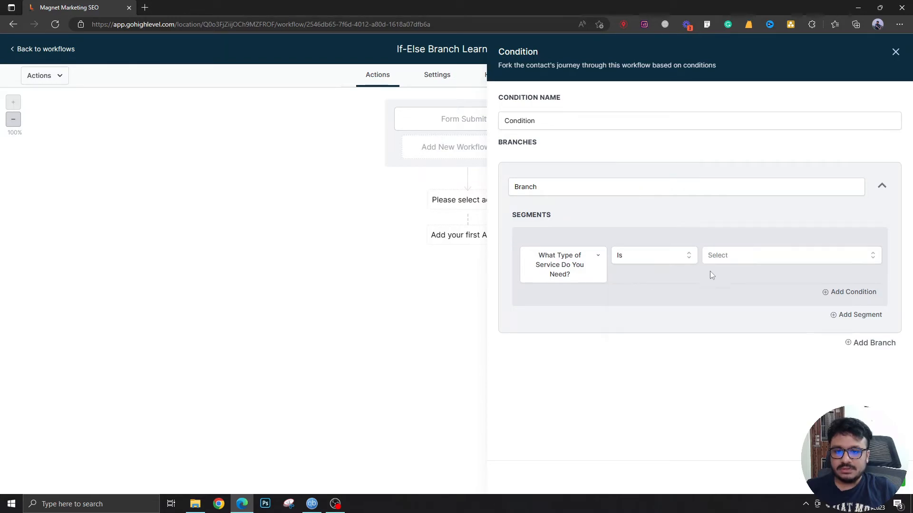
left_click(715, 257)
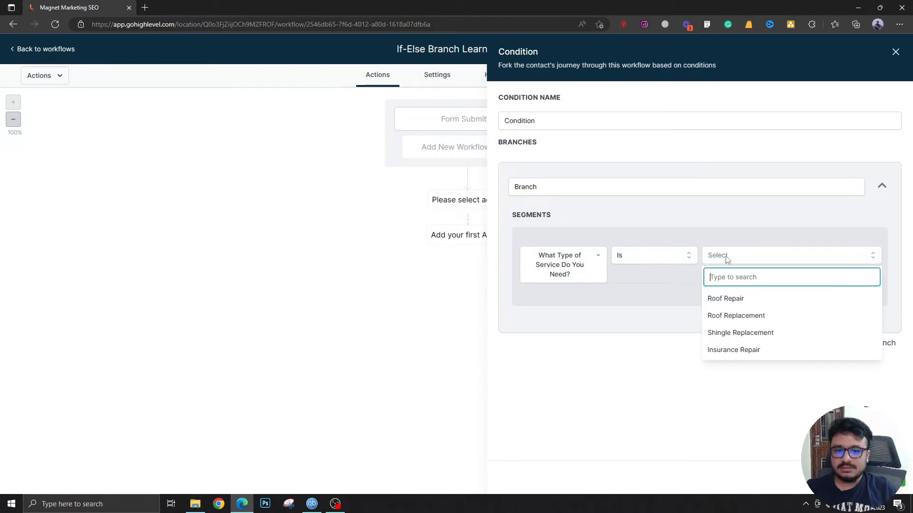
left_click(726, 300)
double_click(563, 192)
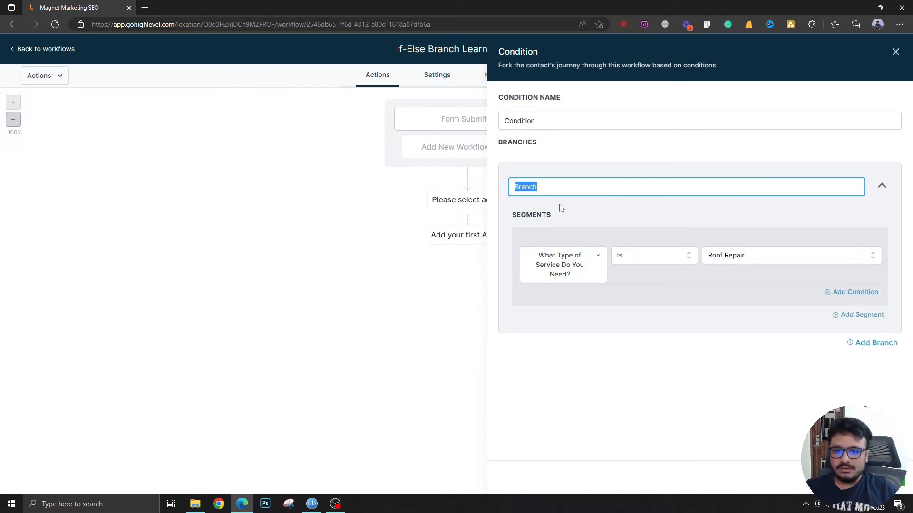
type("R")
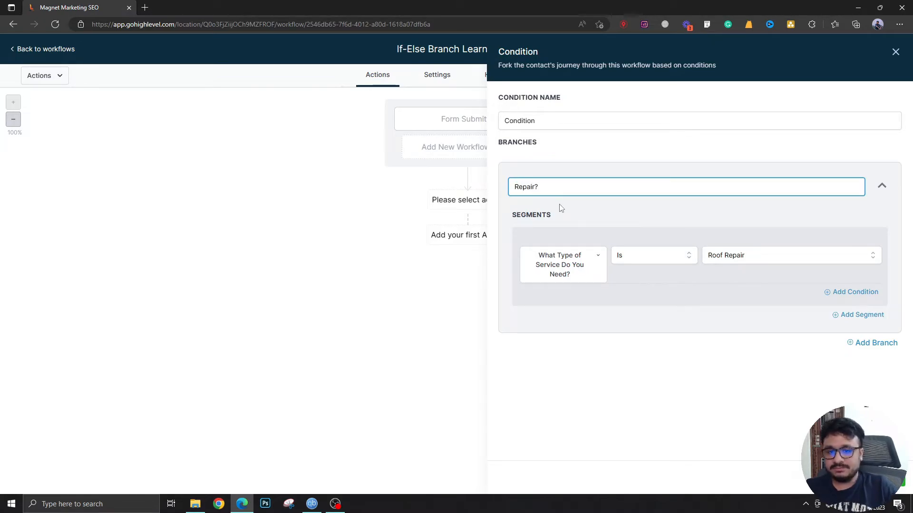
Add a second branch named "Replacement?" to the condition
left_click(880, 345)
double_click(591, 378)
type("Re")
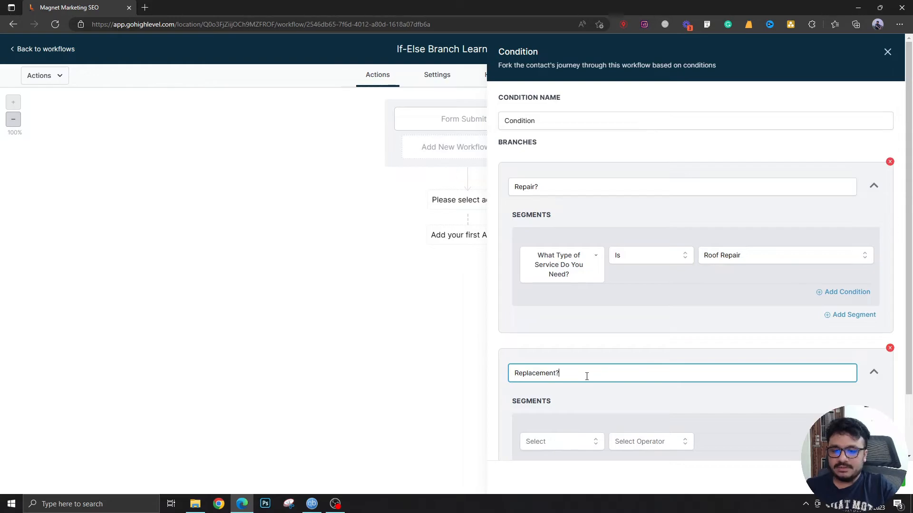
type("placement?")
Make the Replacement? branch require "What Type of Service Do You Need?" Is Roof Replacement, and save the If / Else action
scroll(664, 367, "down", 2)
left_click(591, 370)
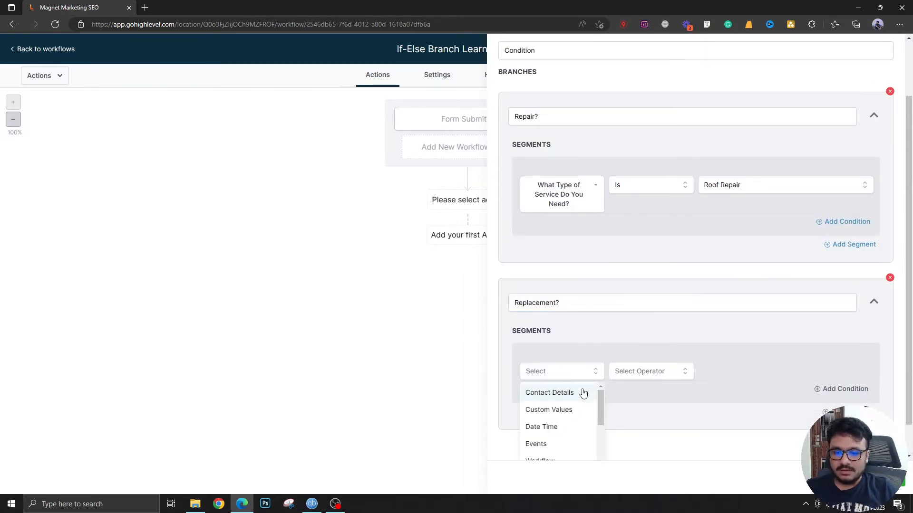
left_click(583, 390)
scroll(568, 416, "down", 3)
scroll(562, 409, "up", 1)
left_click(562, 397)
type("w")
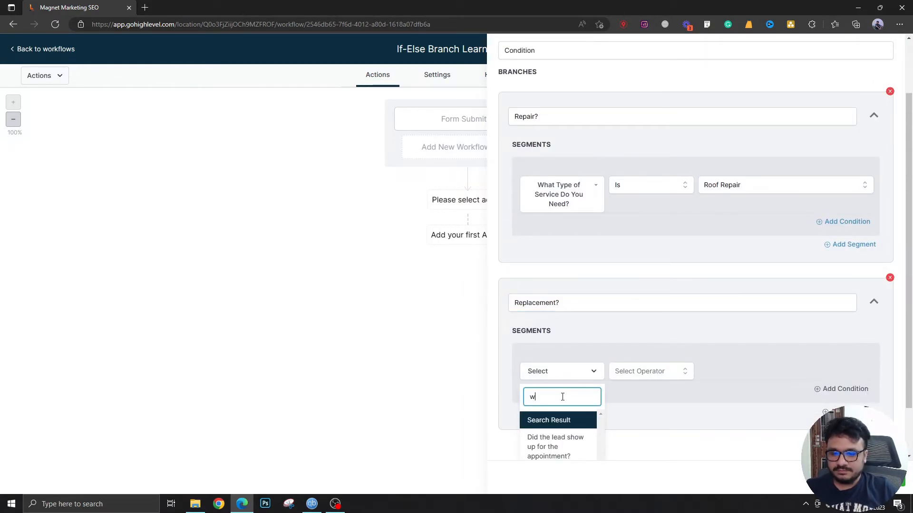
left_click(589, 430)
left_click(623, 357)
left_click(631, 373)
left_click(730, 359)
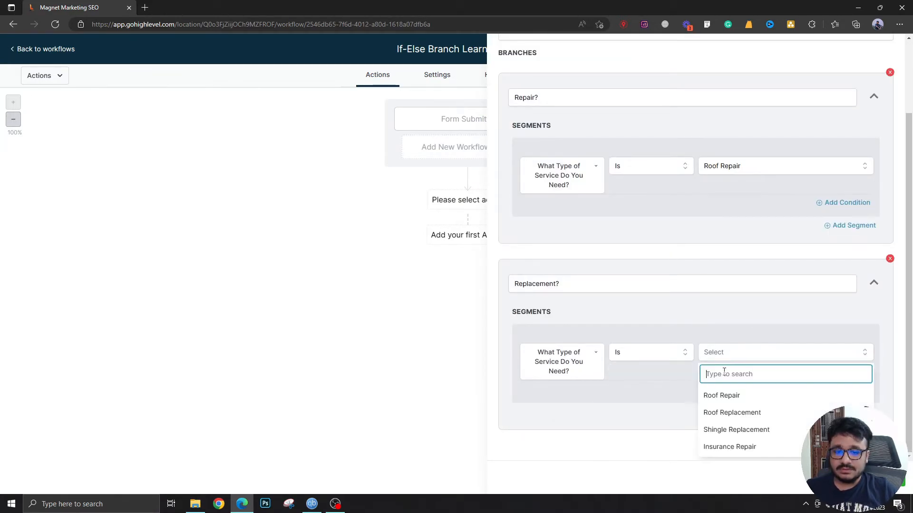
left_click(727, 412)
left_click(876, 482)
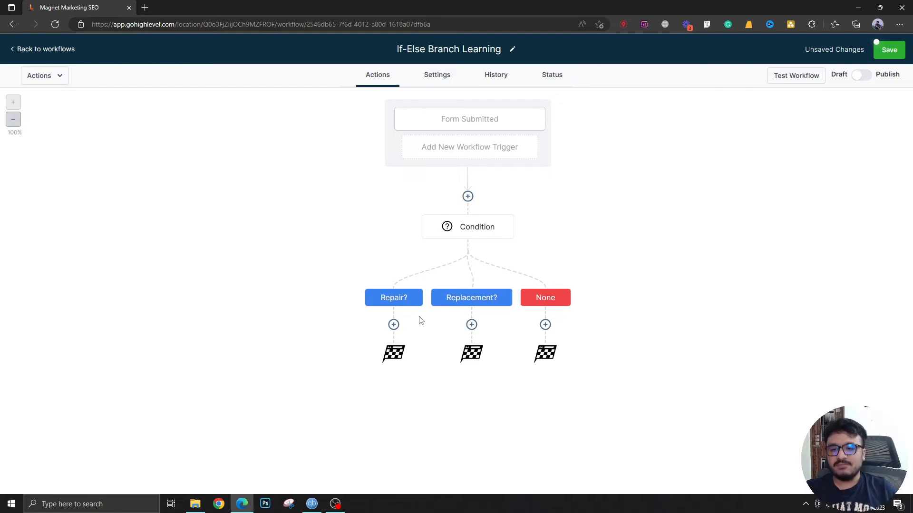
Delete the service-type If / Else condition together with all of its branches
left_click(513, 216)
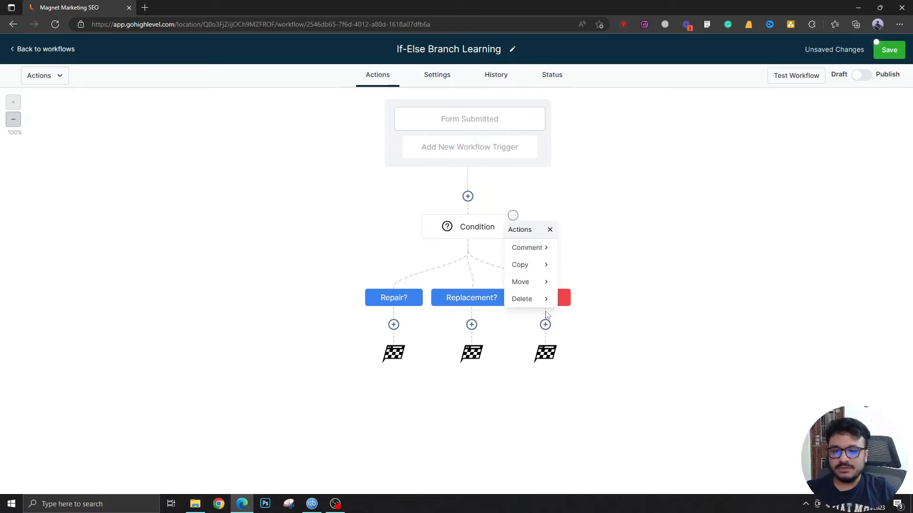
left_click(534, 299)
left_click(585, 252)
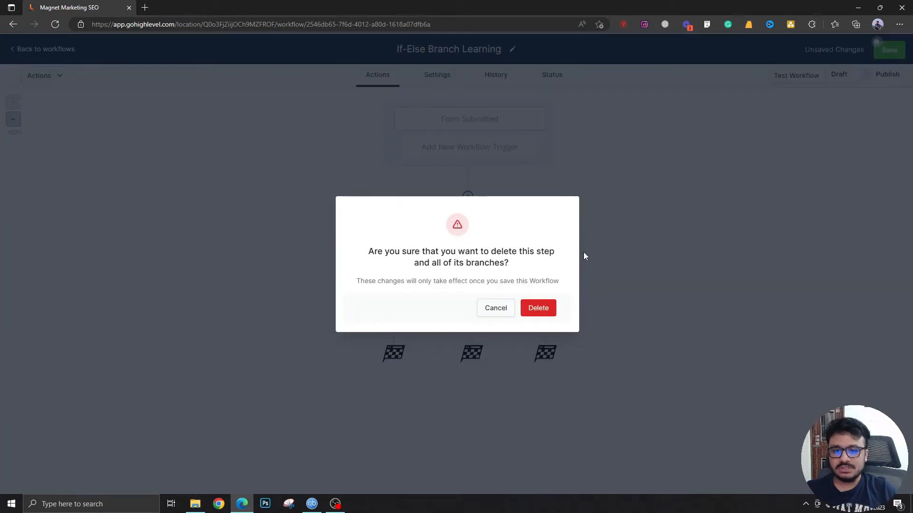
left_click(540, 309)
Start a new If / Else action directly below the Form Submitted trigger
left_click(467, 234)
scroll(806, 301, "down", 15)
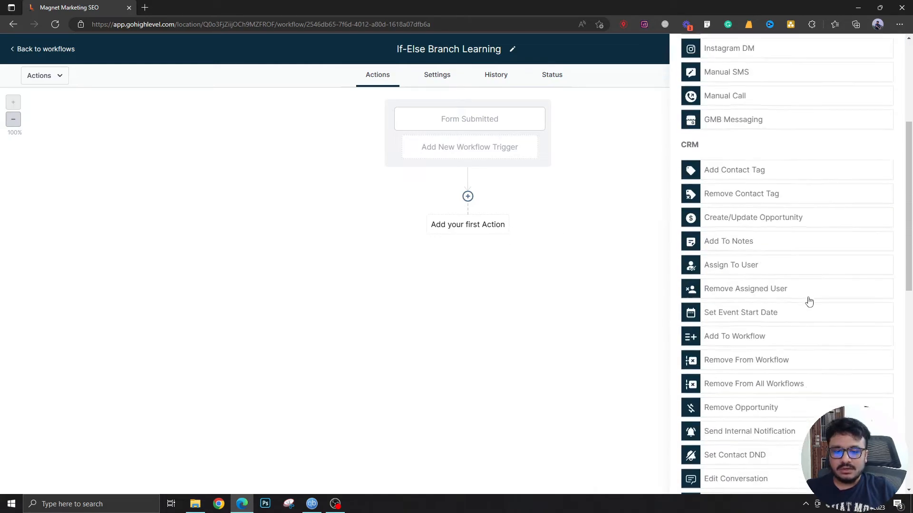
left_click(733, 365)
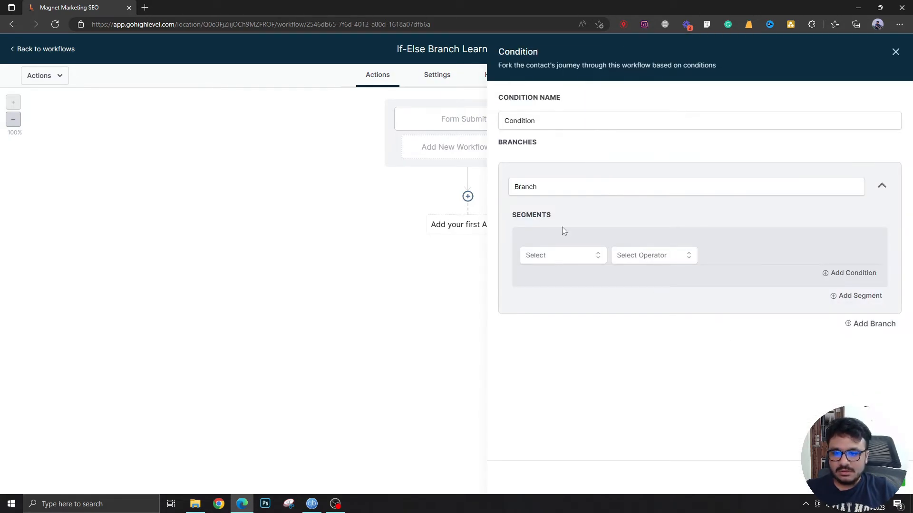
Review the condition categories and the custom values usable in a branch, and return to the full category list
left_click(562, 257)
scroll(587, 334, "down", 5)
scroll(561, 334, "up", 5)
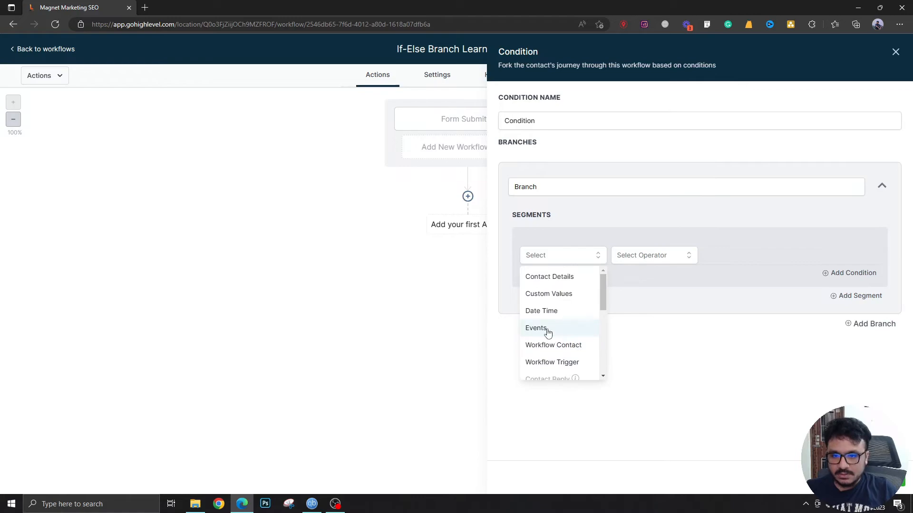
left_click(576, 297)
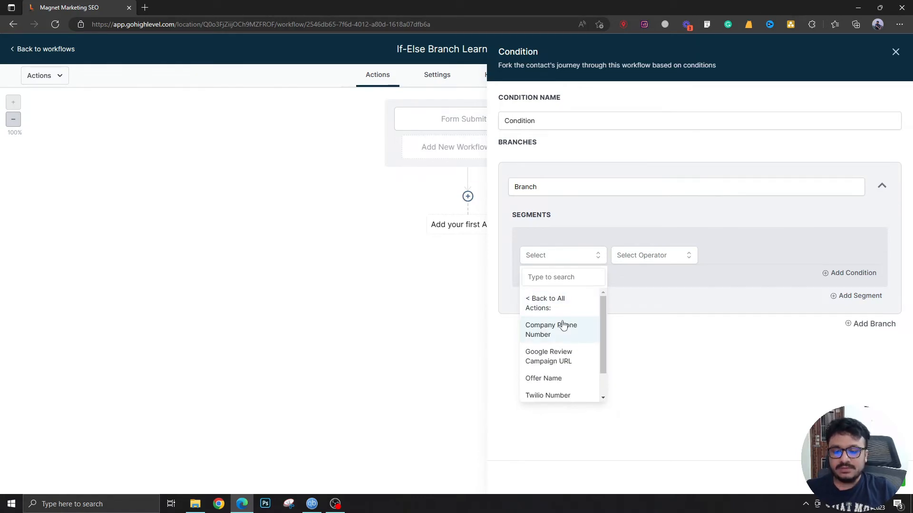
scroll(562, 327, "down", 1)
scroll(579, 336, "up", 1)
left_click(556, 266)
left_click(555, 263)
left_click(538, 297)
Set the branch condition to Workflow Contact, Is active in, 1. Landing Page Automation
left_click(558, 257)
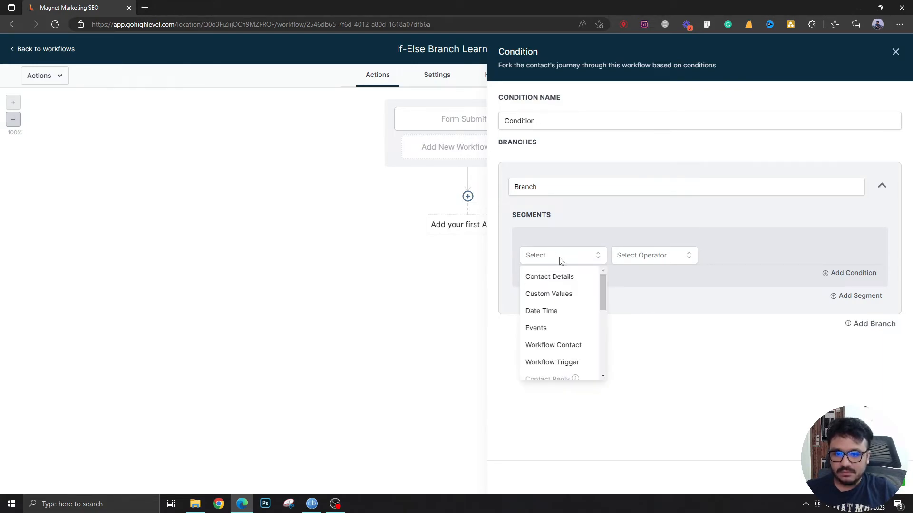
left_click(552, 347)
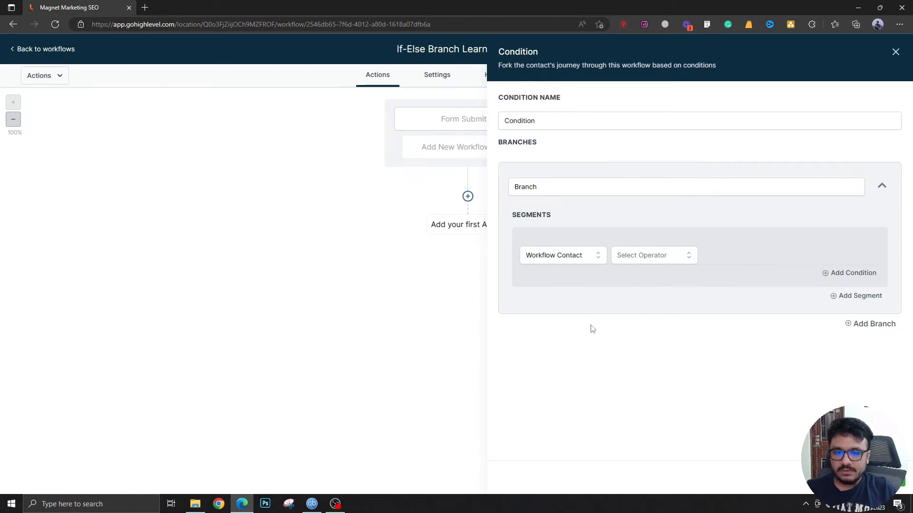
left_click(643, 257)
left_click(648, 277)
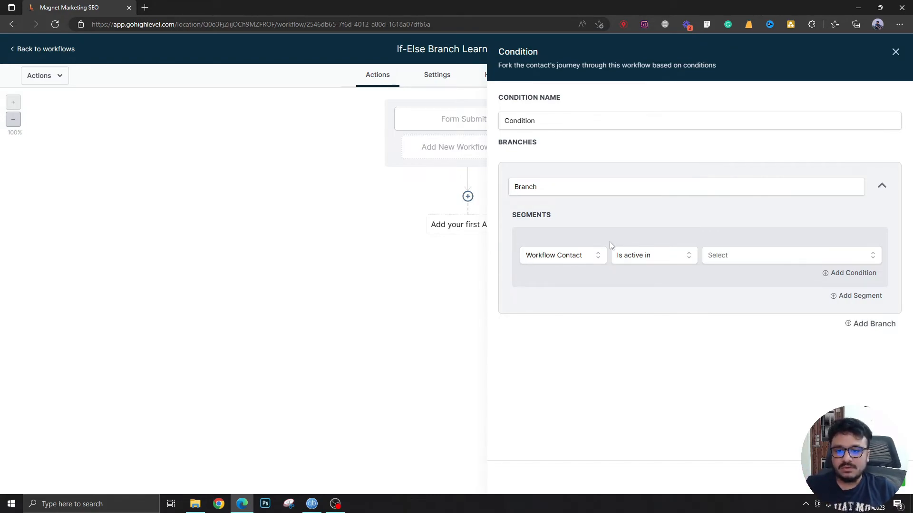
left_click(747, 263)
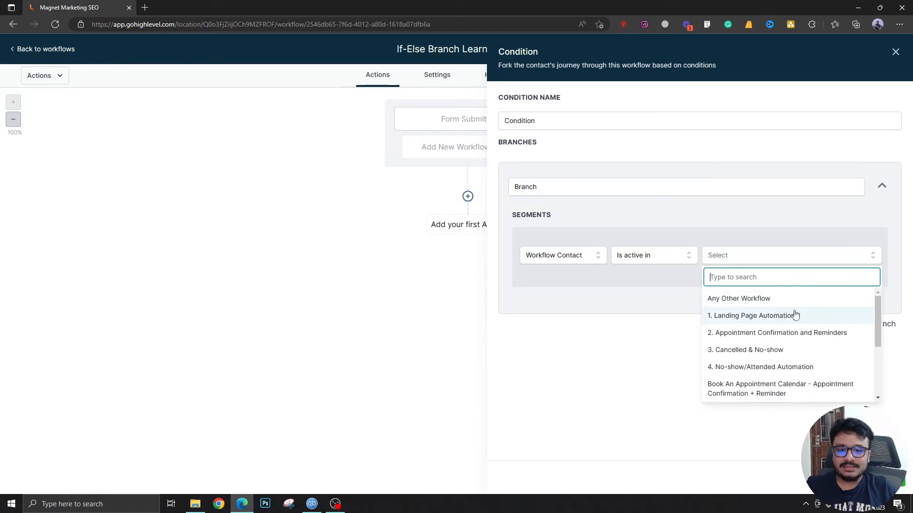
left_click(708, 318)
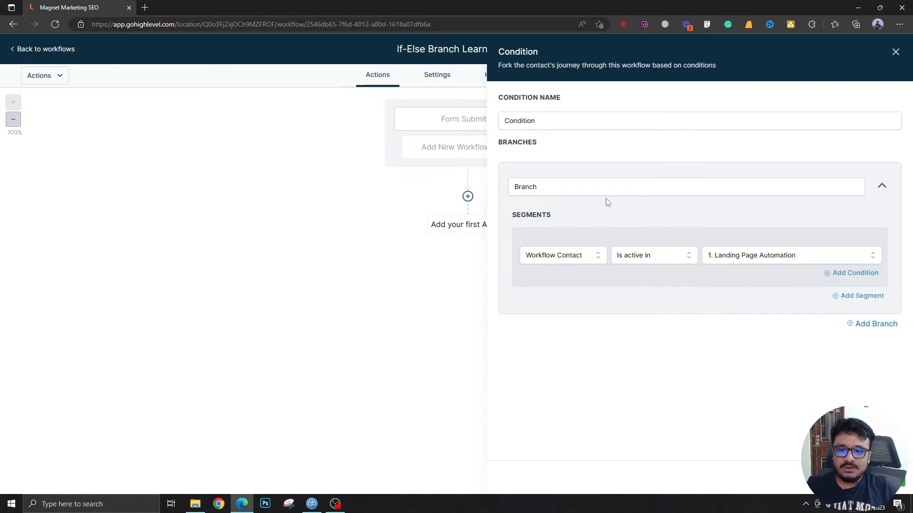
Name the first branch "Is the lead in Landing Page Automation?"
double_click(607, 187)
type("Is the lead")
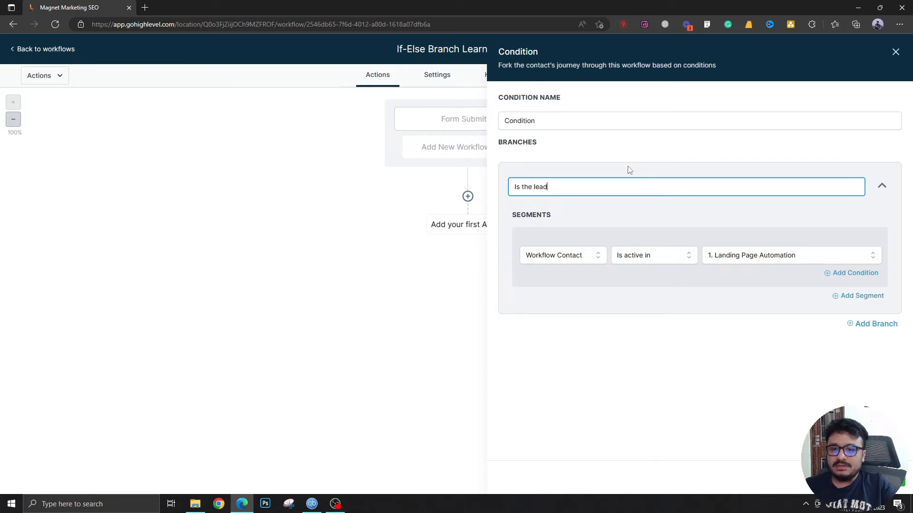
type(" in Landing Page Automation?")
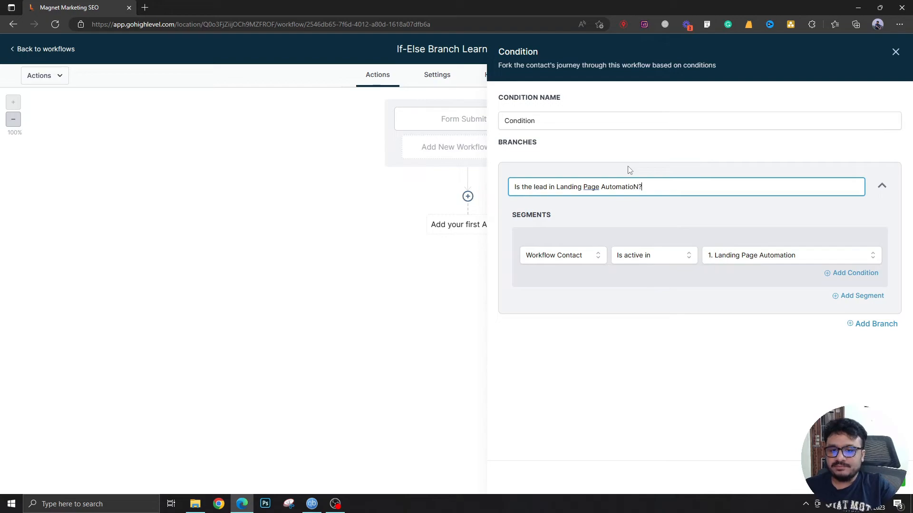
Add a second branch with the condition Workflow Contact, Is active in, 2. Appointment Confirmation and Reminders
left_click(856, 327)
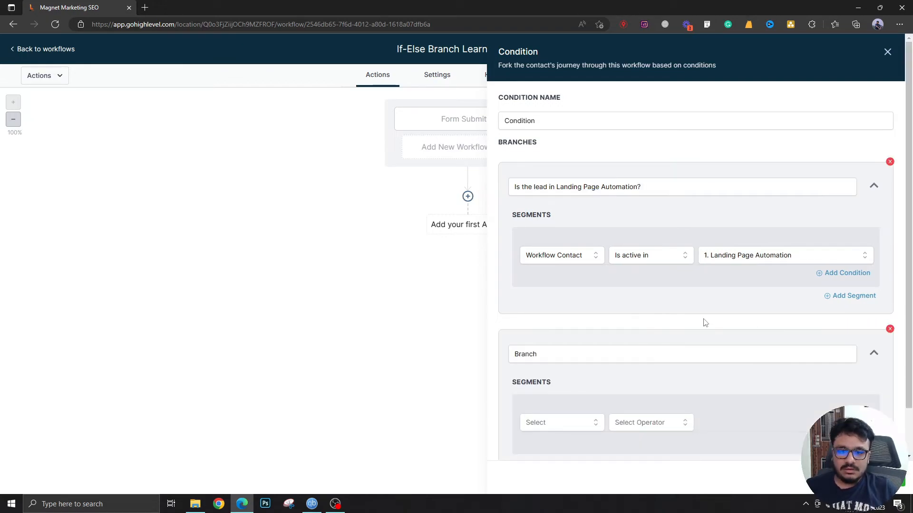
scroll(551, 352, "down", 1)
left_click(571, 370)
scroll(570, 443, "down", 2)
left_click(563, 404)
left_click(646, 371)
left_click(636, 396)
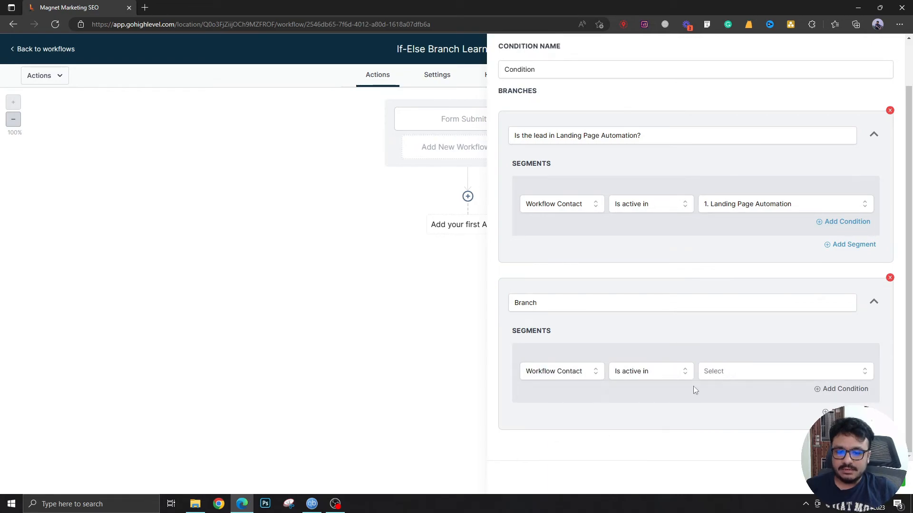
left_click(718, 371)
scroll(763, 316, "down", 1)
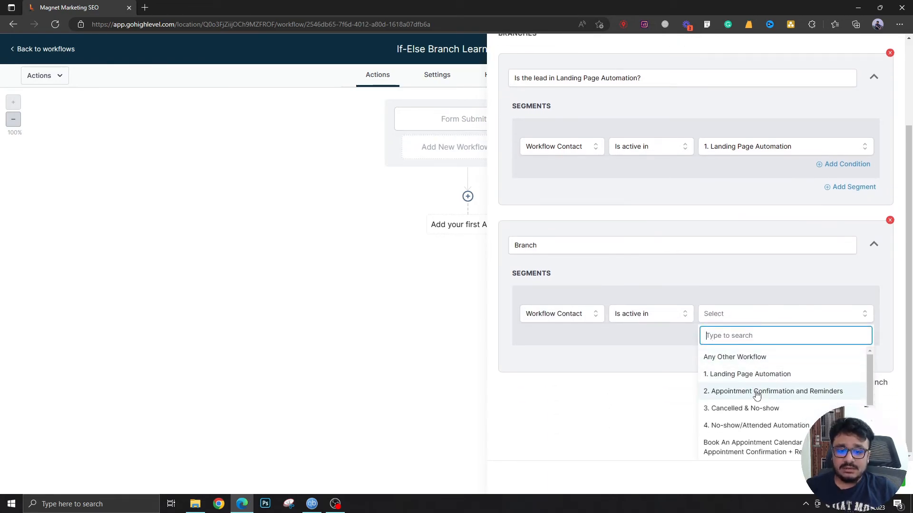
left_click(756, 391)
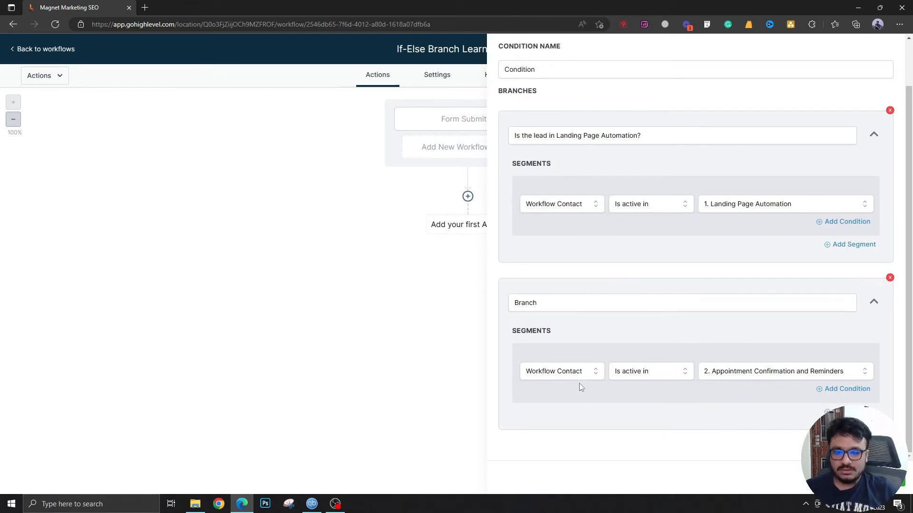
Name the second branch "Appointment automations?" and save the If / Else action
left_click(591, 307)
key("ctrl+a")
type("Appointment automations?")
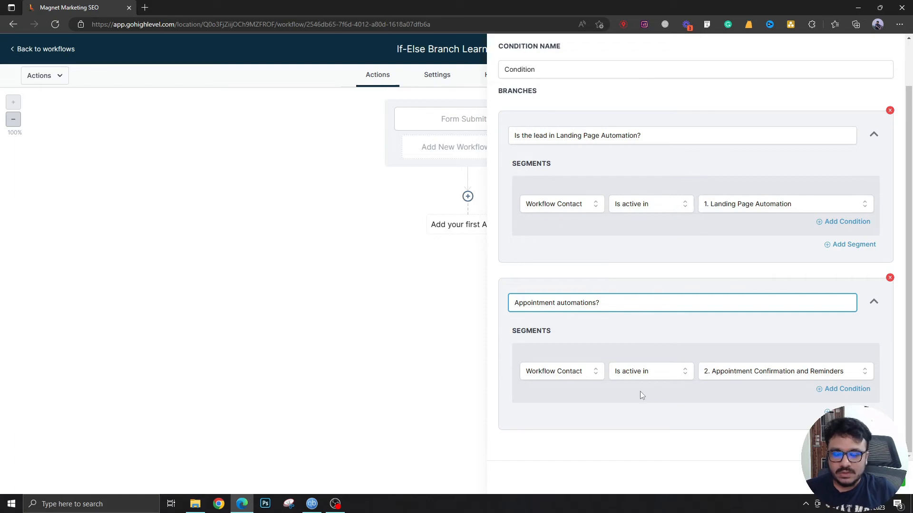
left_click(877, 478)
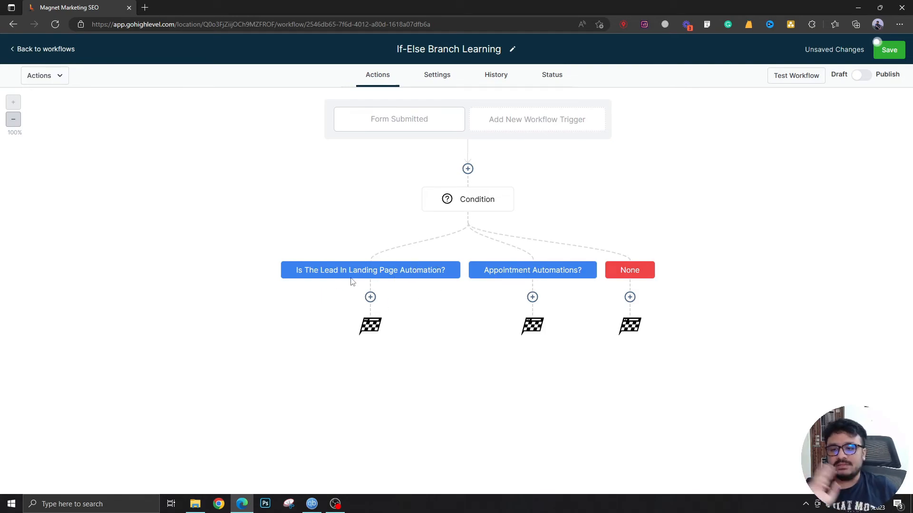
Check the saved Condition action's branches and delete the action from the workflow
left_click(459, 212)
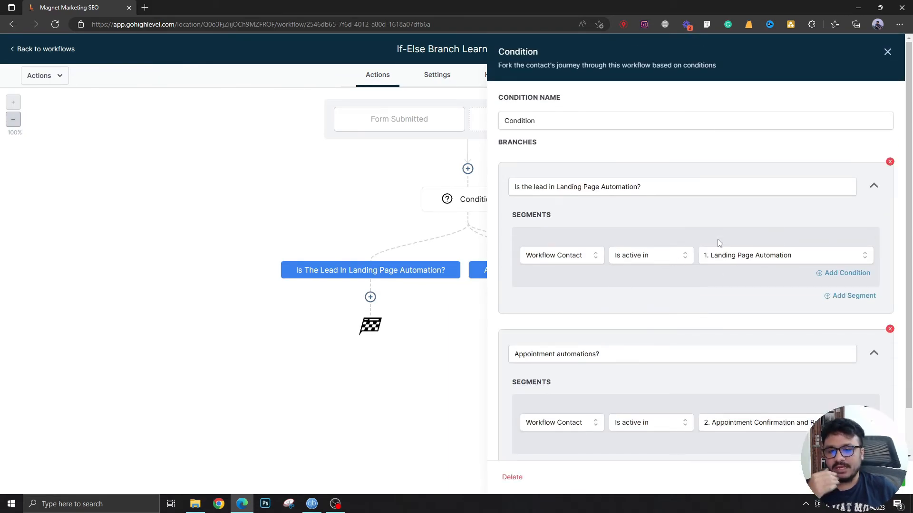
left_click(887, 52)
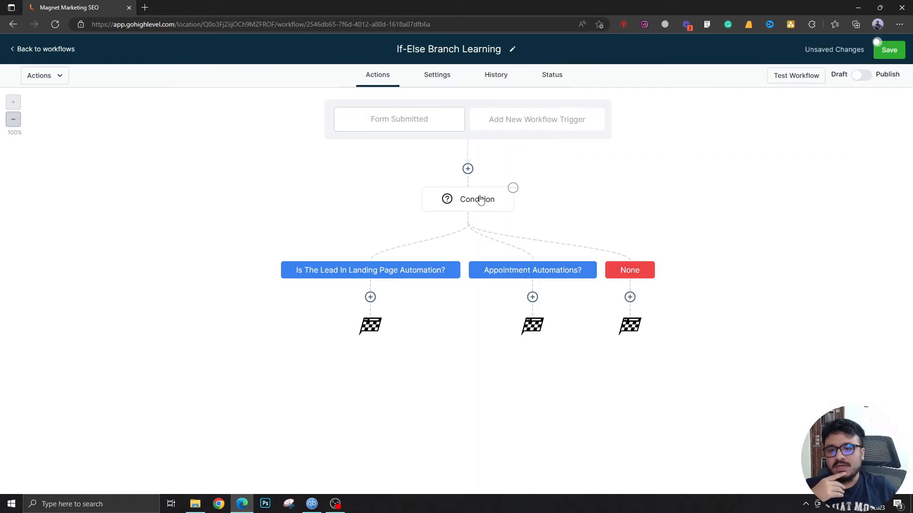
left_click(477, 199)
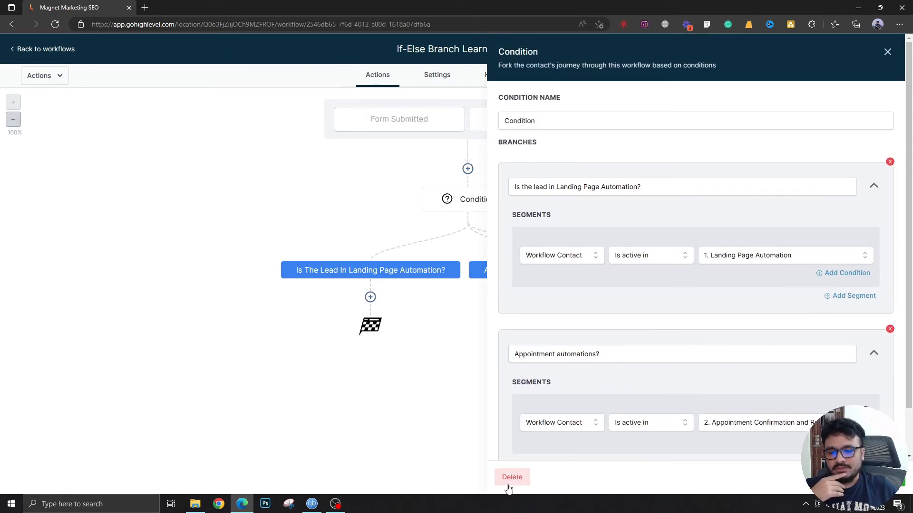
left_click(512, 477)
left_click(467, 196)
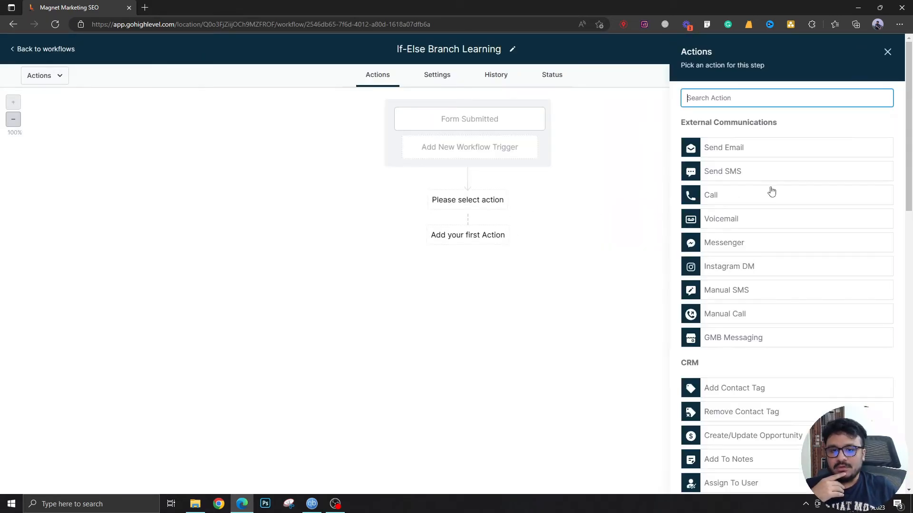
scroll(766, 210, "down", 15)
left_click(720, 383)
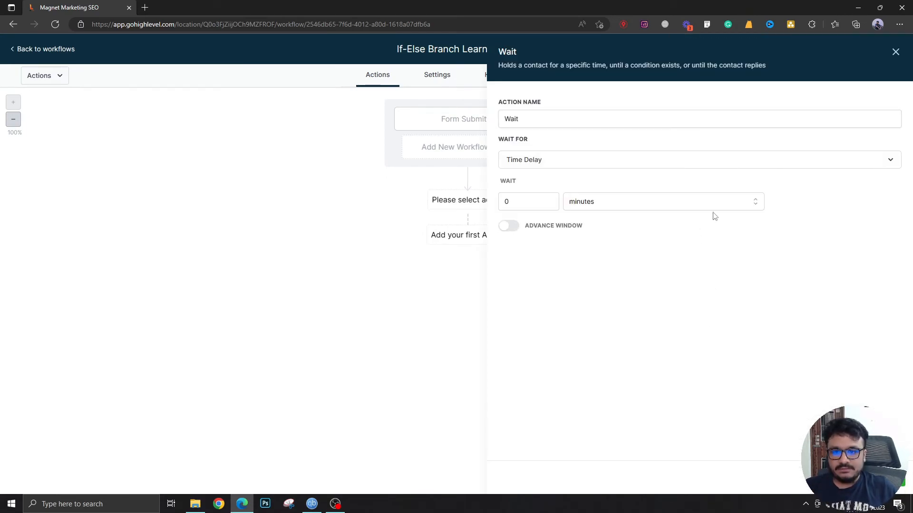
left_click(895, 52)
Start a fresh If / Else action as the first action after the Form Submitted trigger
left_click(481, 230)
scroll(749, 440, "down", 15)
left_click(710, 363)
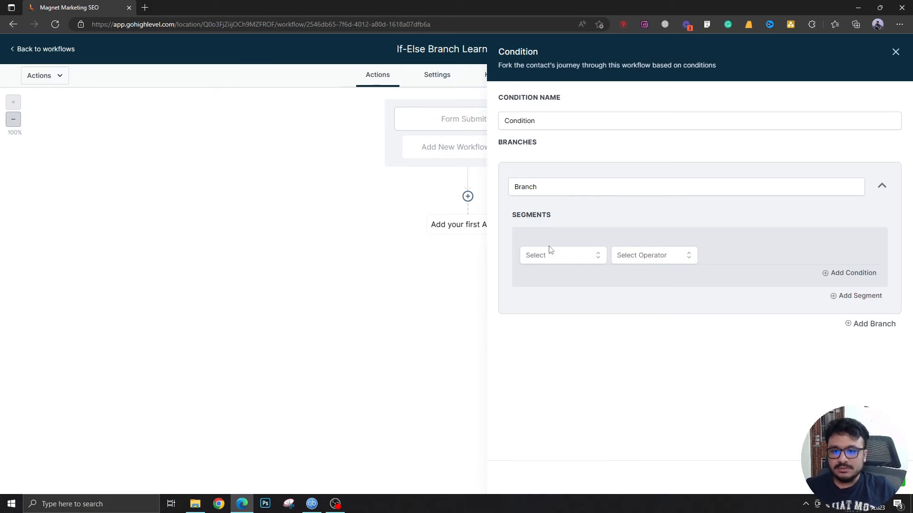
Examine the available and greyed-out condition categories for the branch, including what Contact Reply, Invoice and Video Tracking require to be enabled
left_click(556, 257)
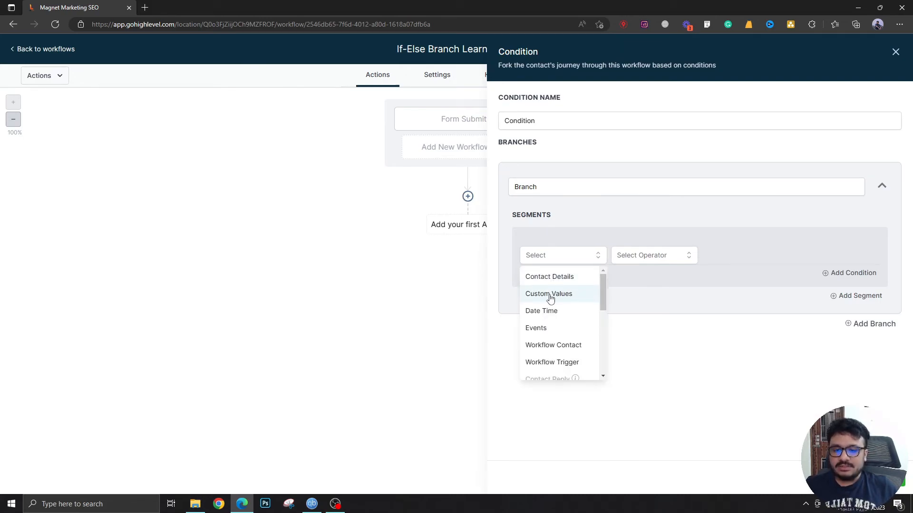
scroll(563, 352, "down", 1)
scroll(553, 353, "down", 3)
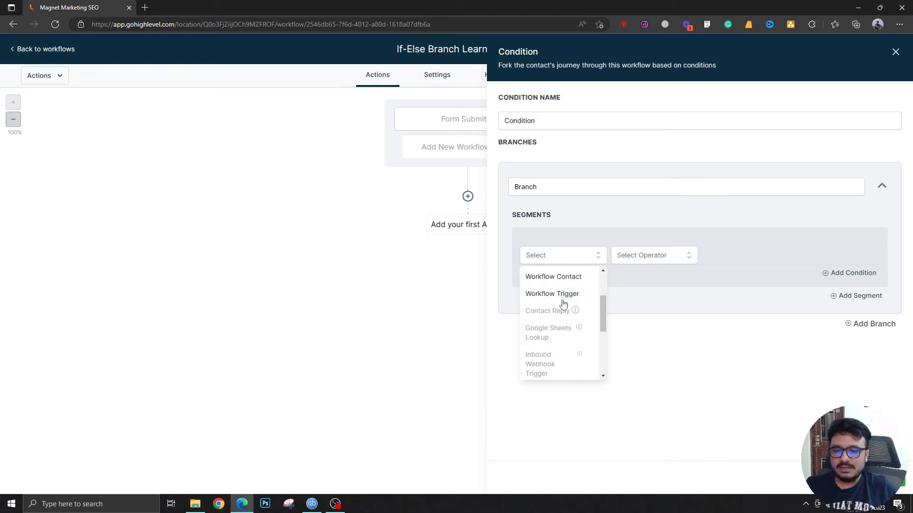
scroll(565, 304, "up", 4)
scroll(564, 335, "down", 4)
scroll(569, 347, "up", 4)
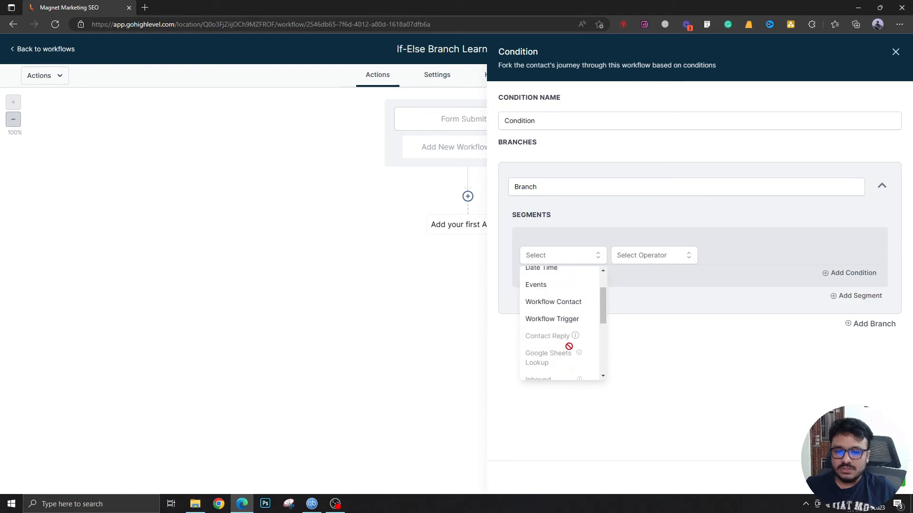
scroll(553, 354, "down", 4)
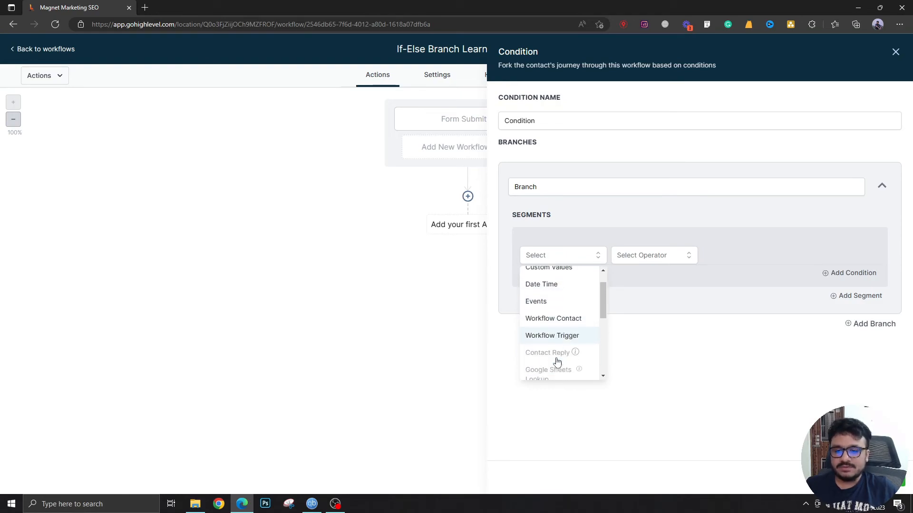
mouse_move(536, 314)
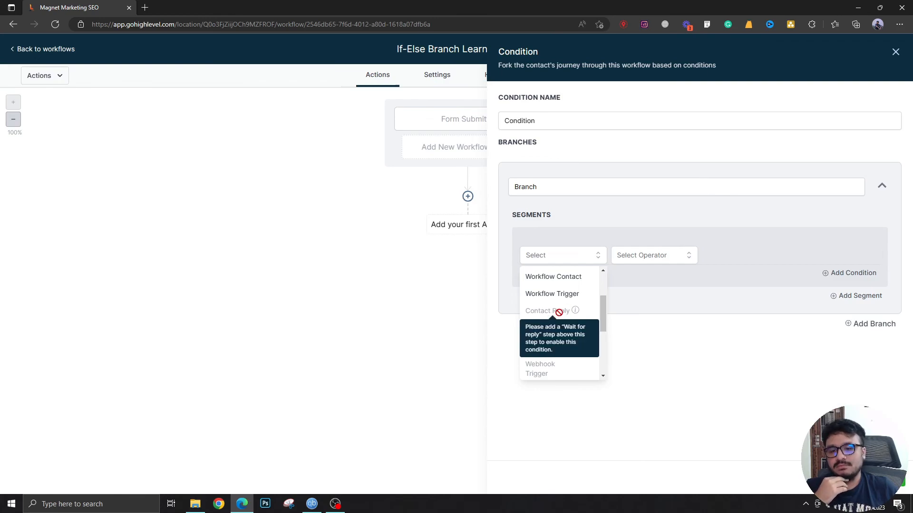
scroll(547, 333, "down", 2)
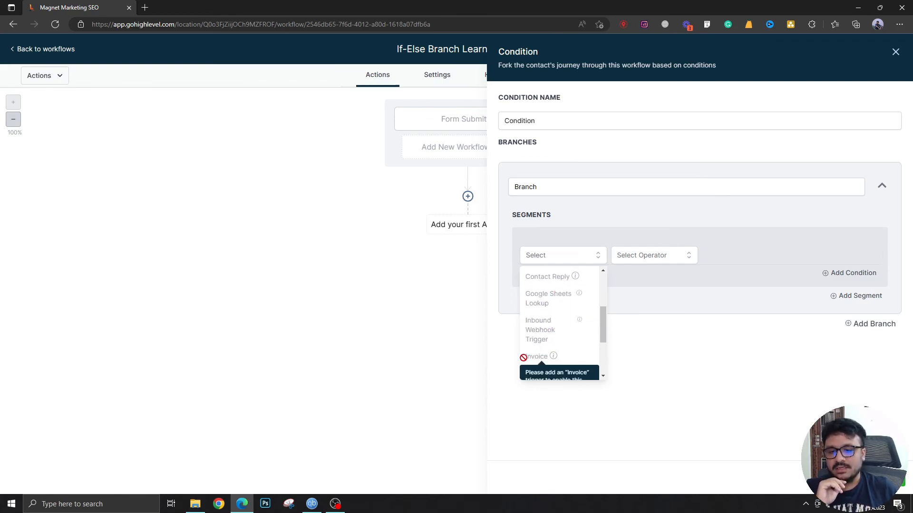
scroll(530, 352, "down", 1)
scroll(552, 354, "down", 2)
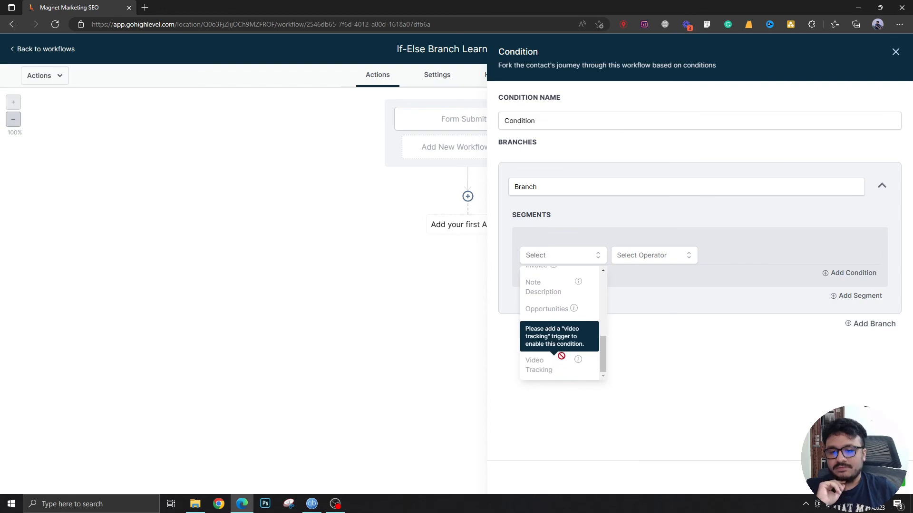
scroll(570, 351, "up", 1)
scroll(574, 344, "up", 5)
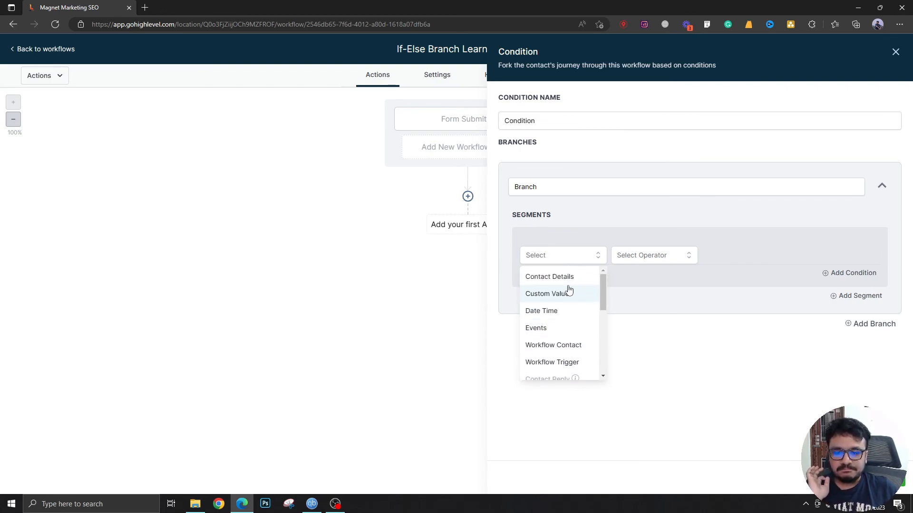
left_click(569, 262)
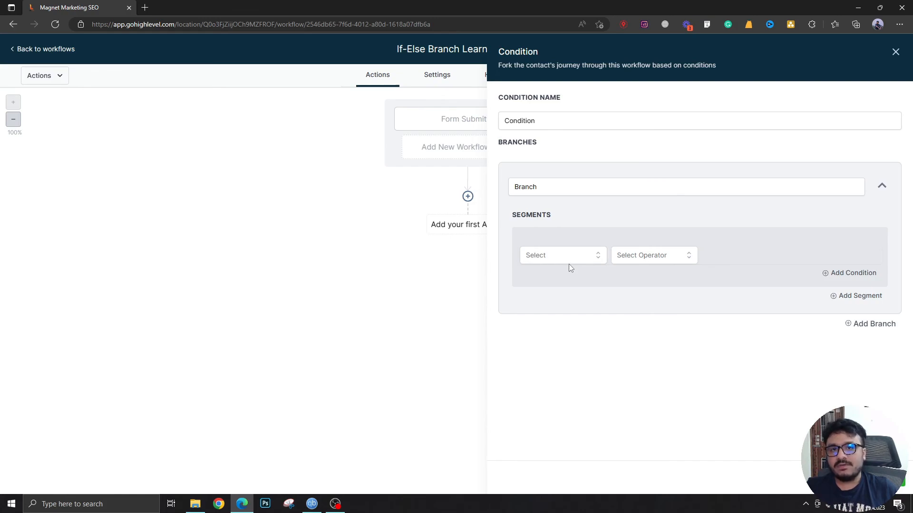